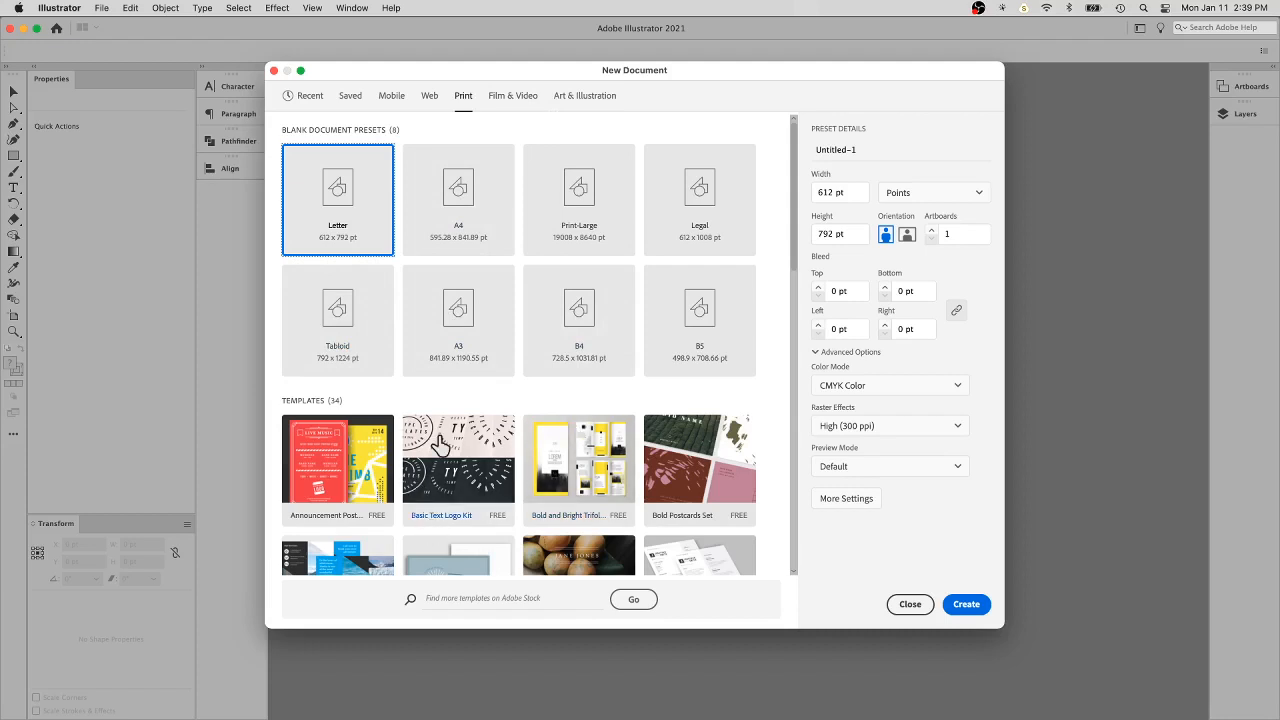
- Choose the Tabloid print preset for the new document and set its units to inches
{"action": "scroll", "coordinate": [440, 445], "scroll_direction": "down", "scroll_amount": 10}
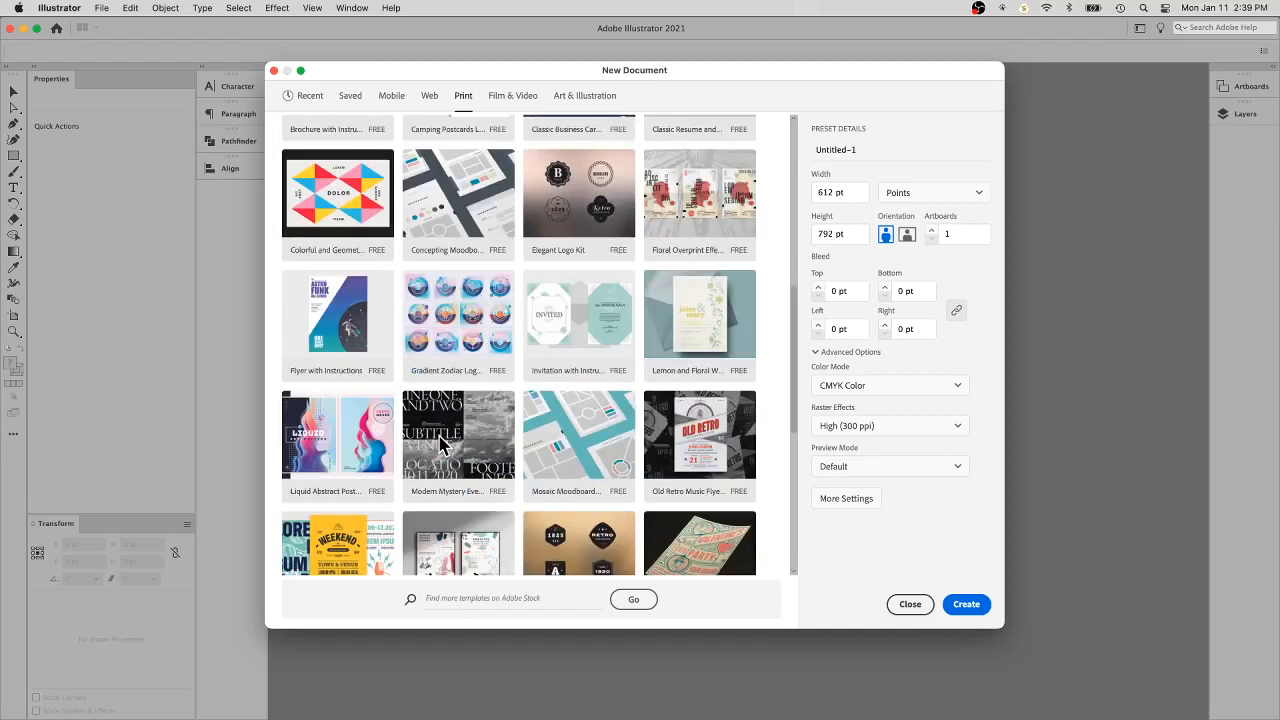
{"action": "scroll", "coordinate": [440, 445], "scroll_direction": "up", "scroll_amount": 10}
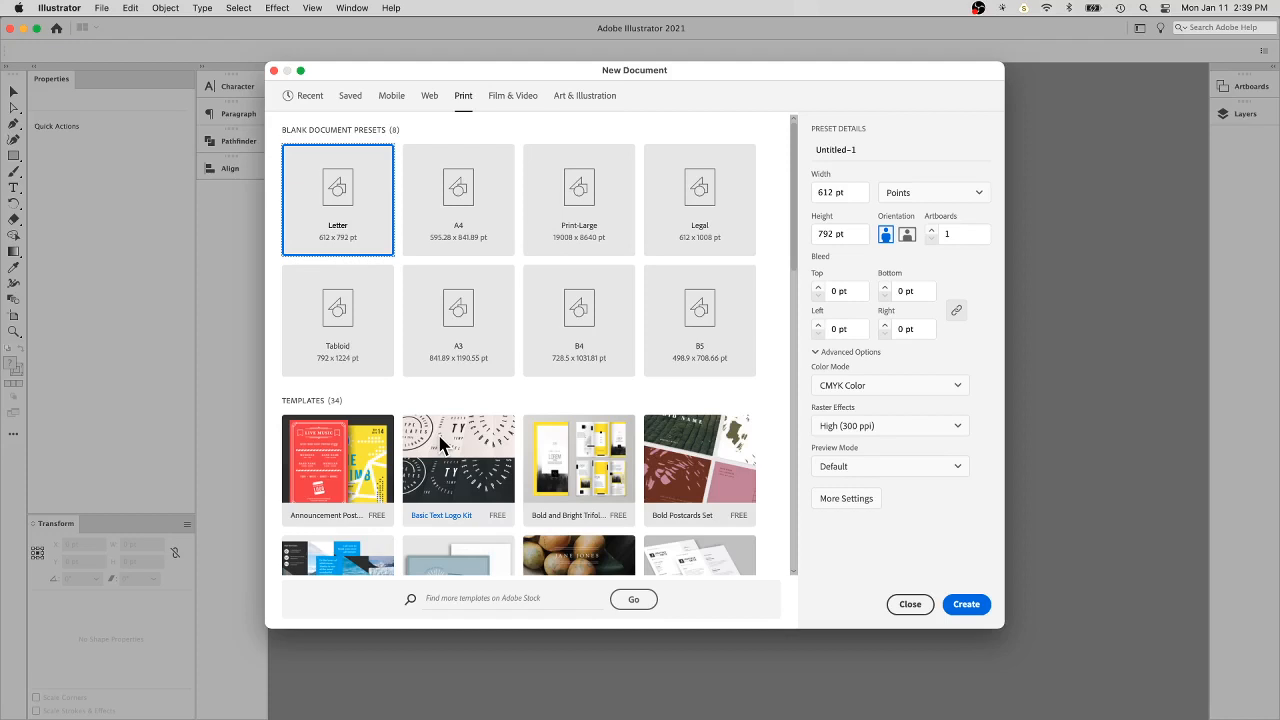
{"action": "left_click", "coordinate": [340, 316]}
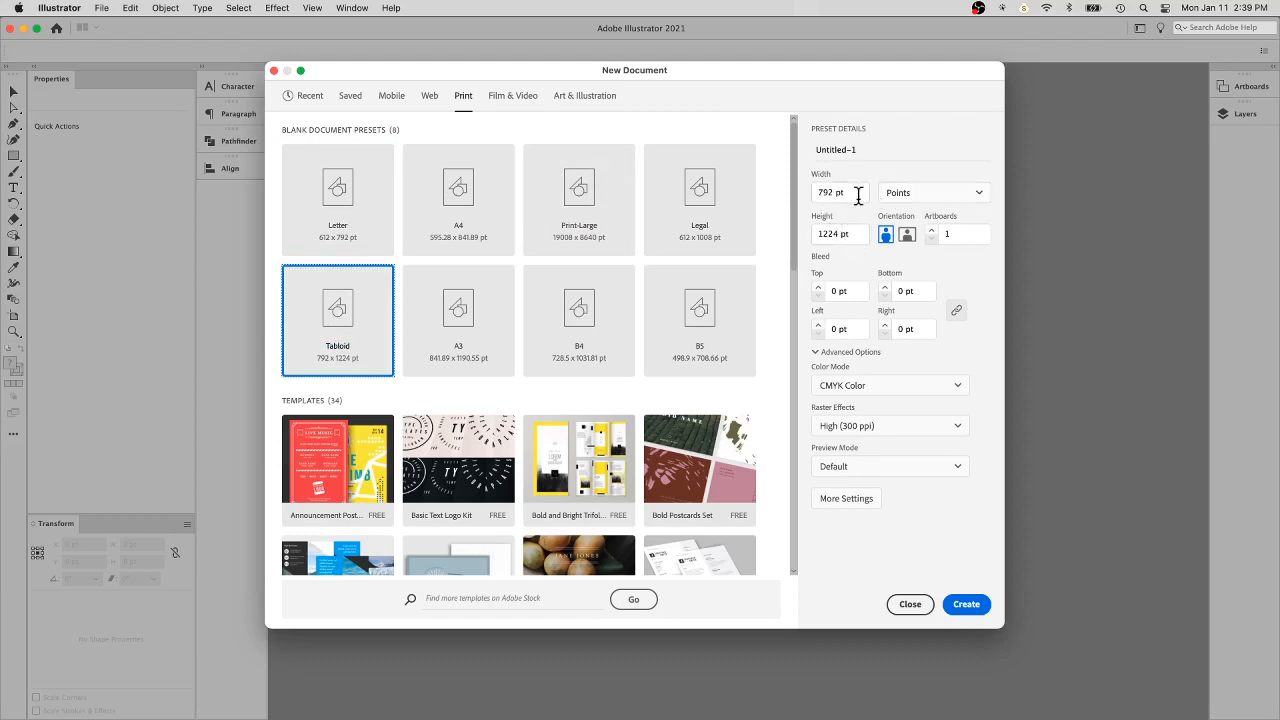
{"action": "left_click", "coordinate": [912, 195]}
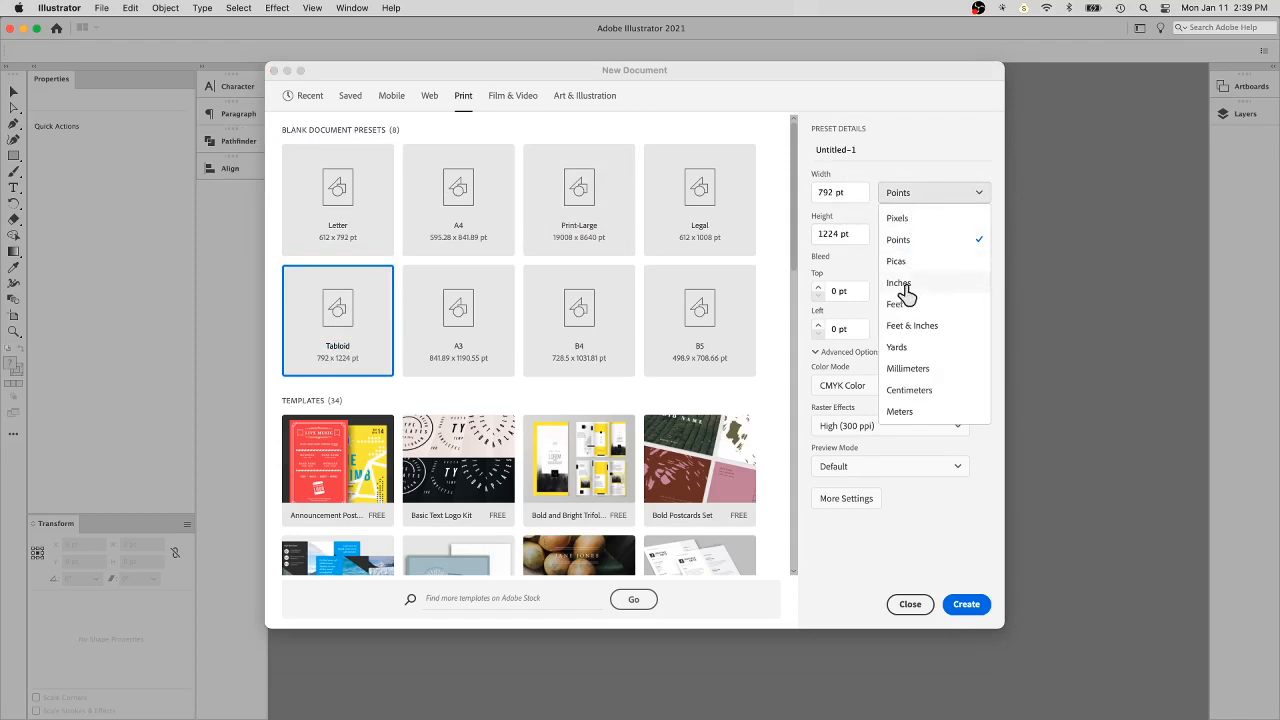
{"action": "left_click", "coordinate": [903, 285]}
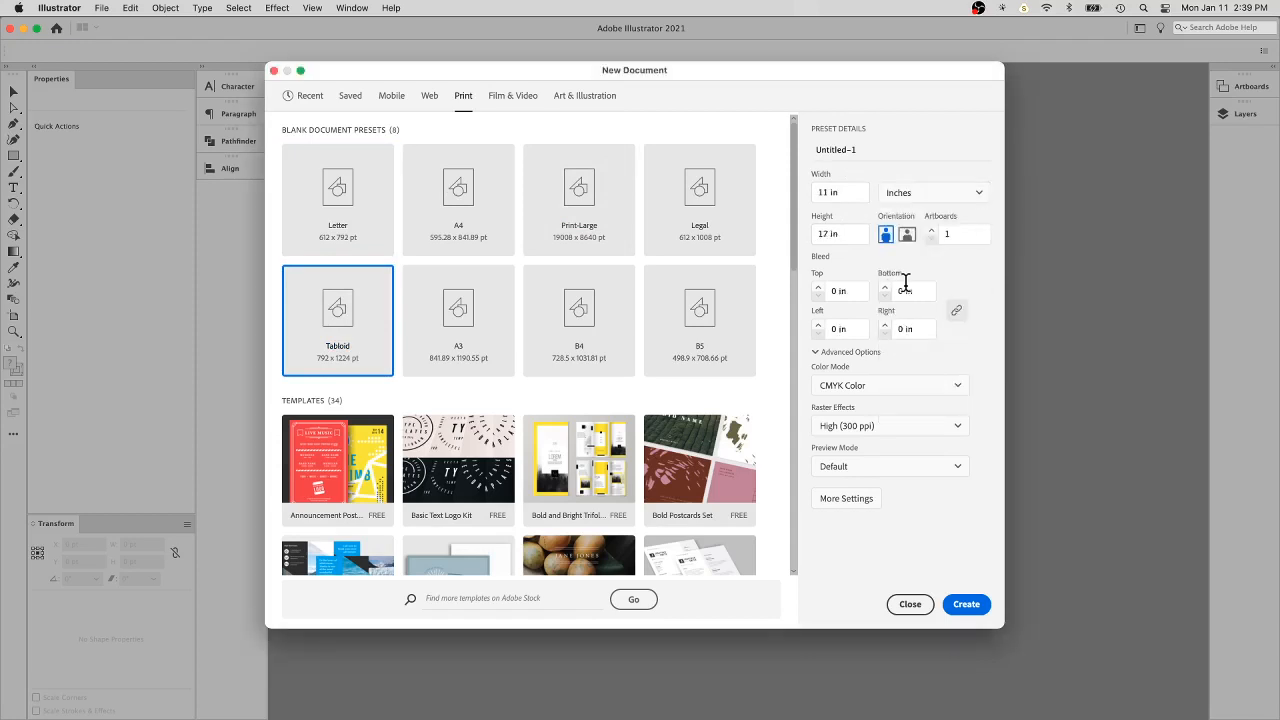
{"action": "left_click", "coordinate": [975, 196]}
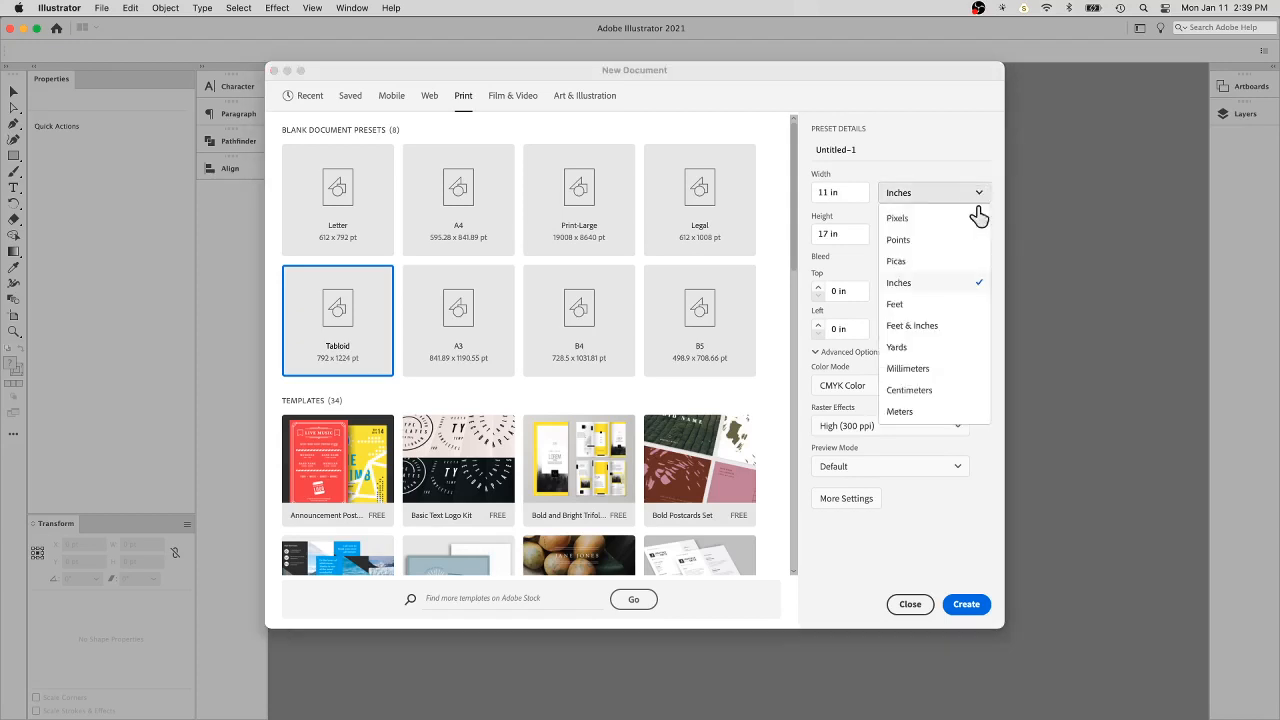
{"action": "left_click", "coordinate": [976, 140]}
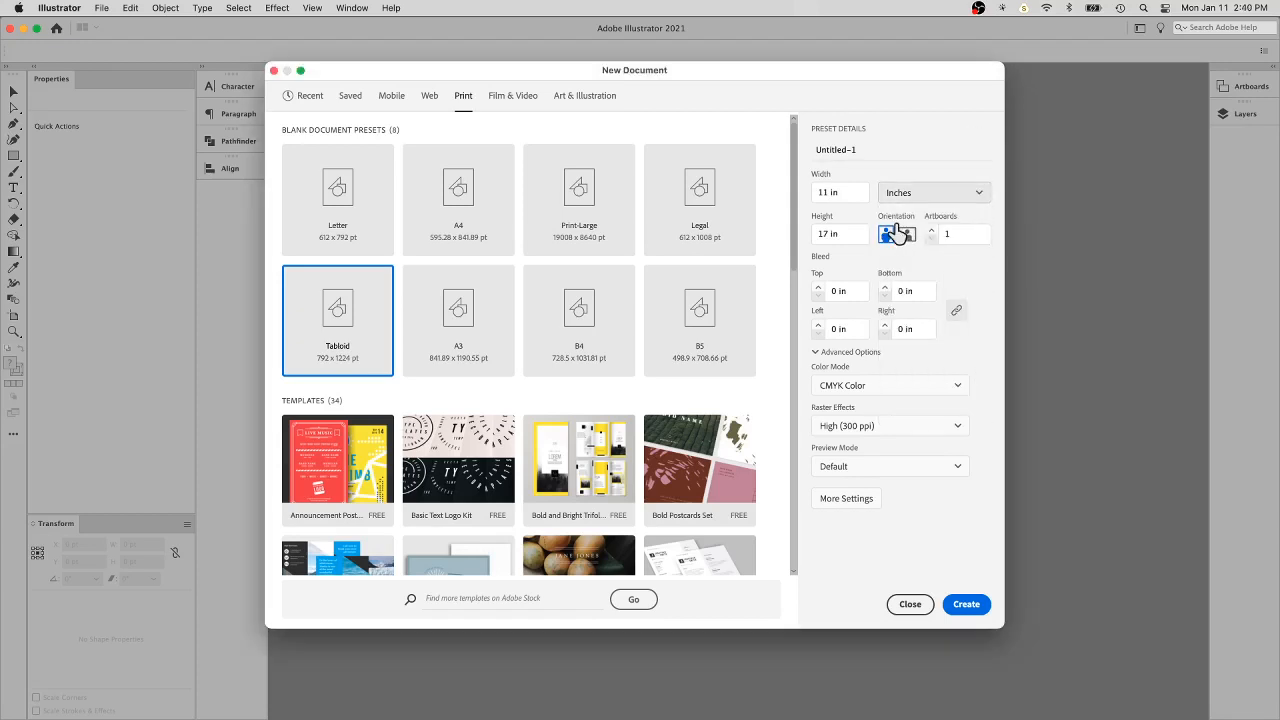
- Create the document with CMYK color mode, High (300 ppi) raster effects and no bleed
{"action": "left_click", "coordinate": [852, 292]}
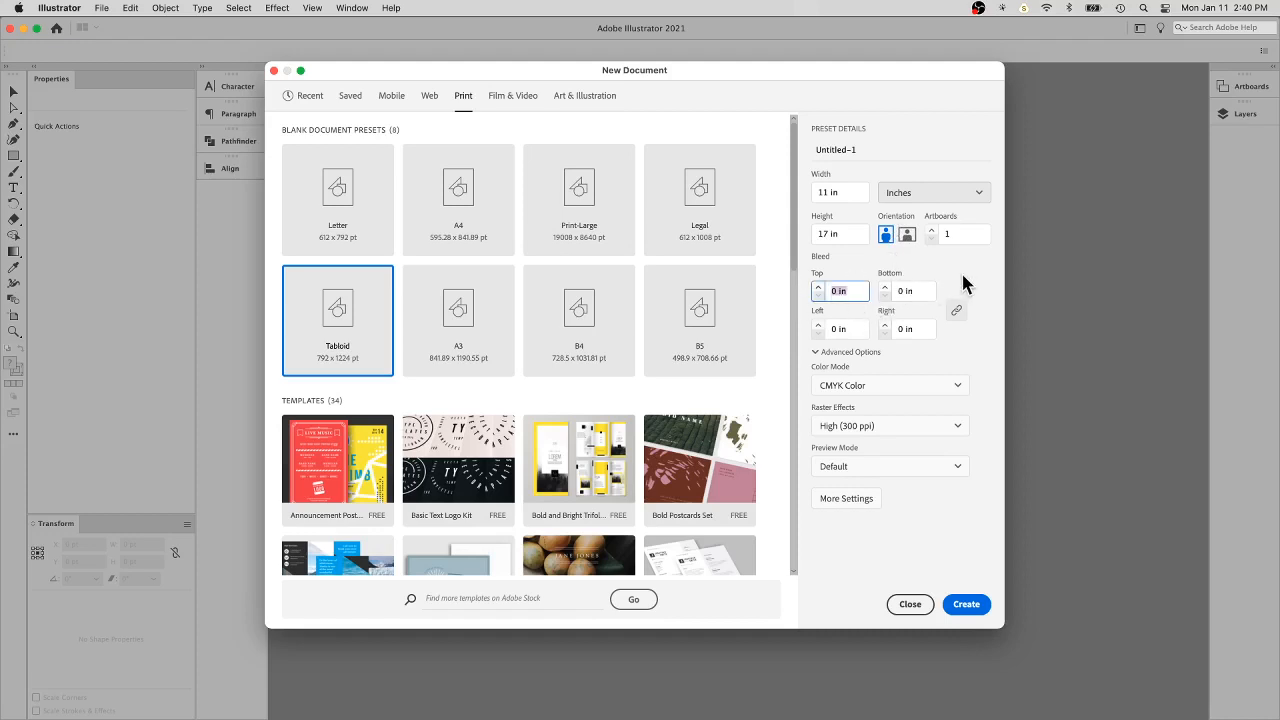
{"action": "left_click", "coordinate": [933, 392]}
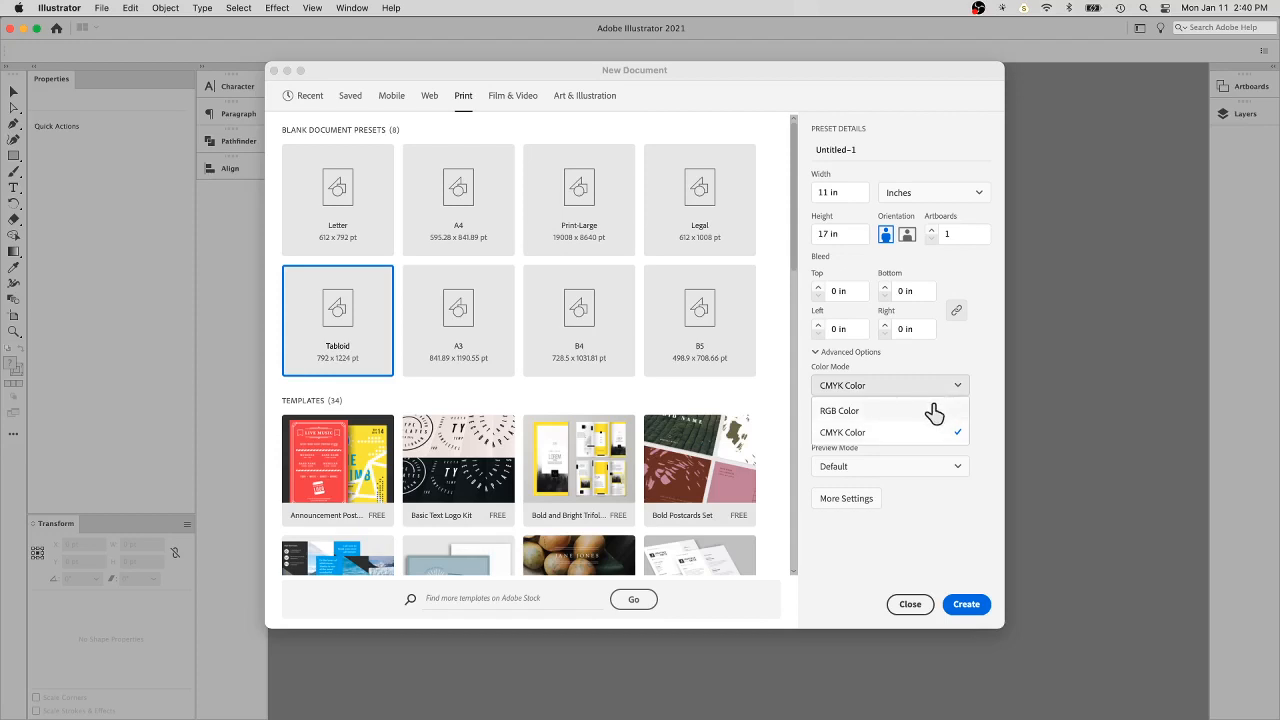
{"action": "left_click", "coordinate": [996, 400]}
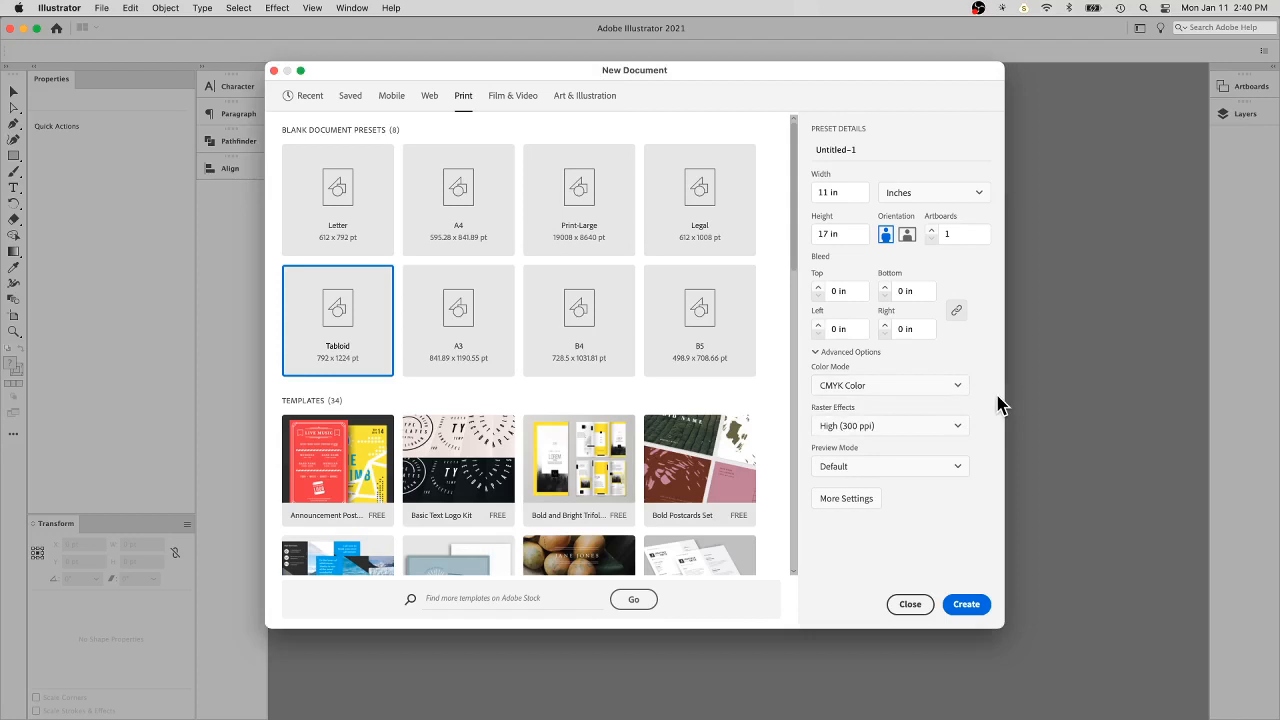
{"action": "left_click", "coordinate": [878, 428]}
{"action": "left_click", "coordinate": [988, 418]}
{"action": "left_click", "coordinate": [966, 605]}
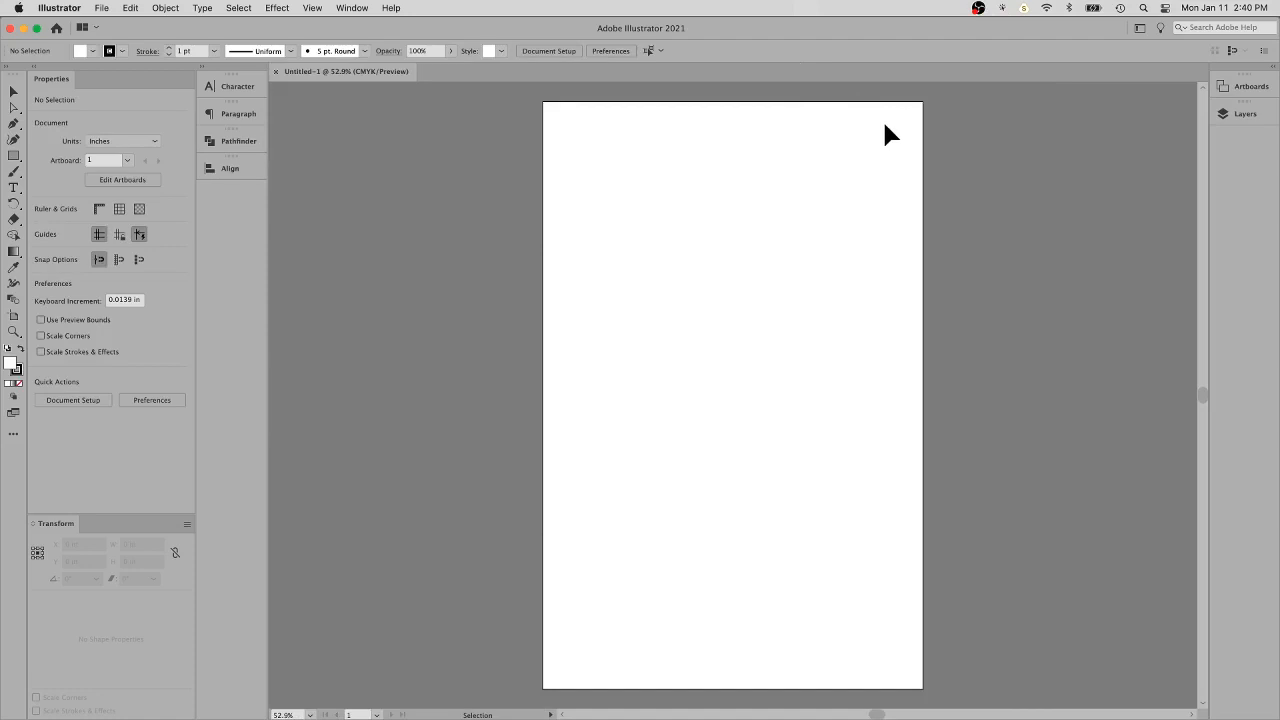
{"action": "left_click", "coordinate": [360, 9]}
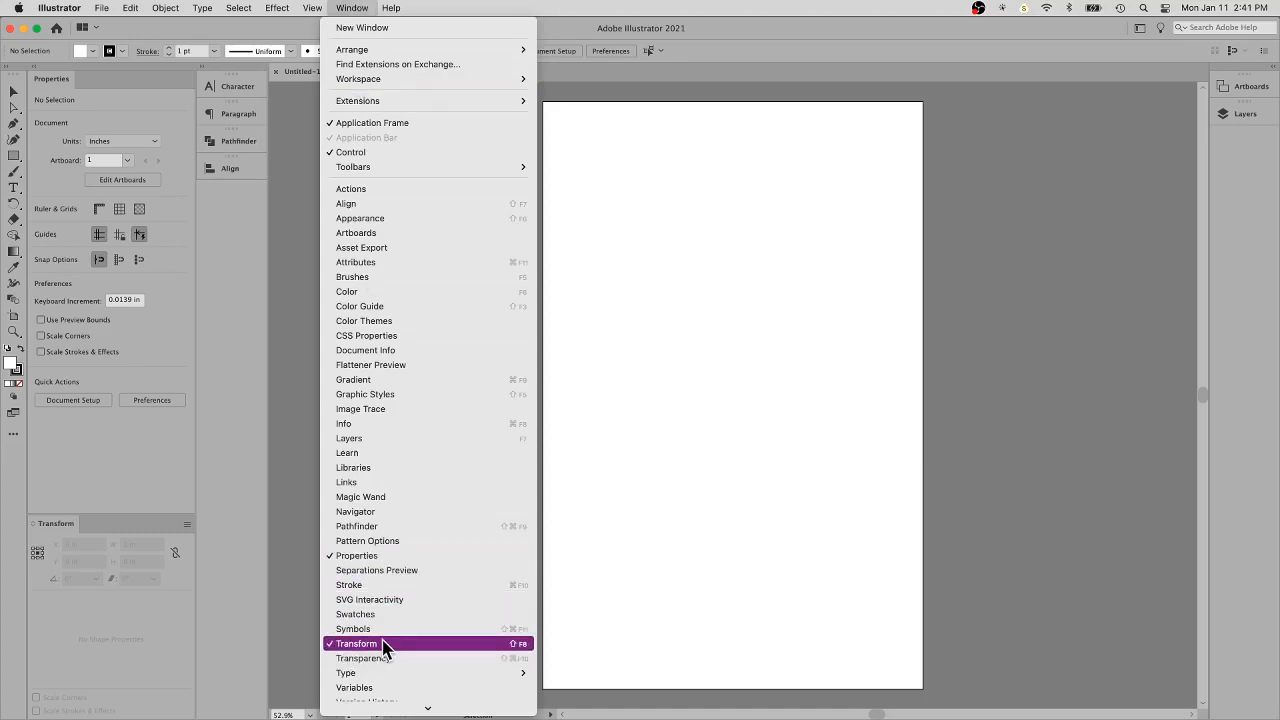
{"action": "scroll", "coordinate": [400, 688], "scroll_direction": "down", "scroll_amount": 3}
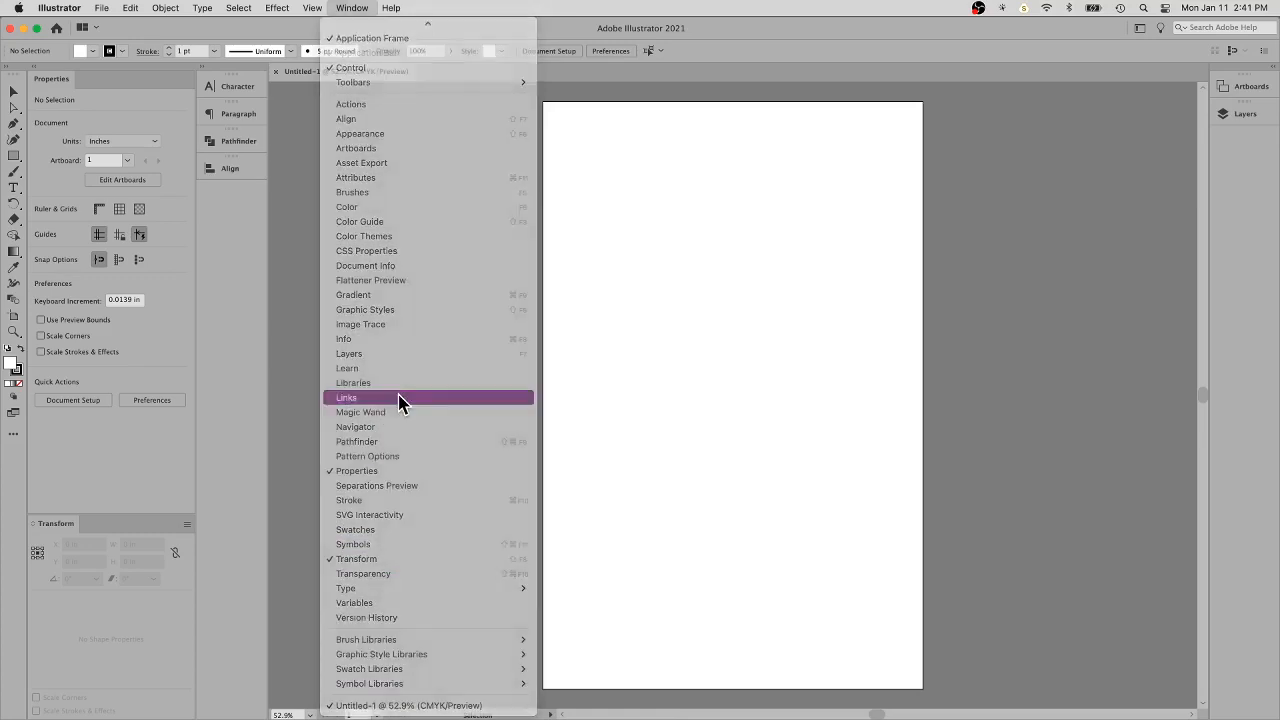
{"action": "left_click", "coordinate": [398, 400]}
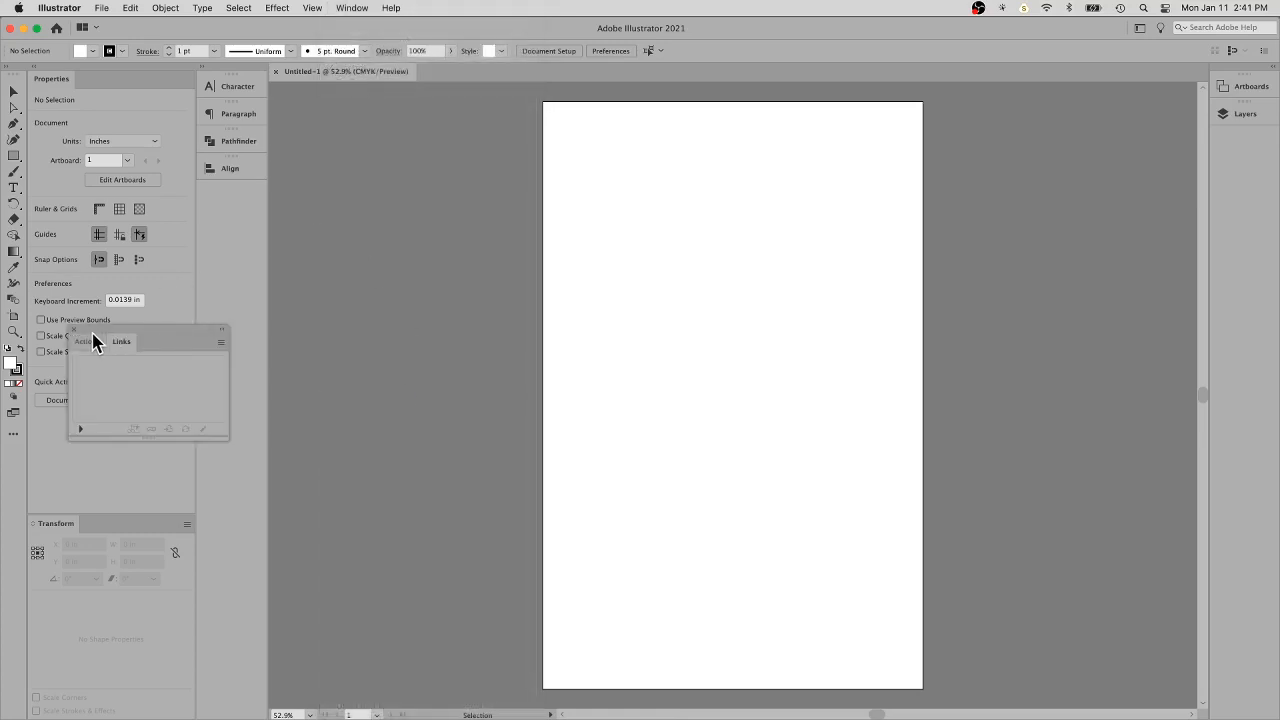
{"action": "left_click", "coordinate": [73, 329]}
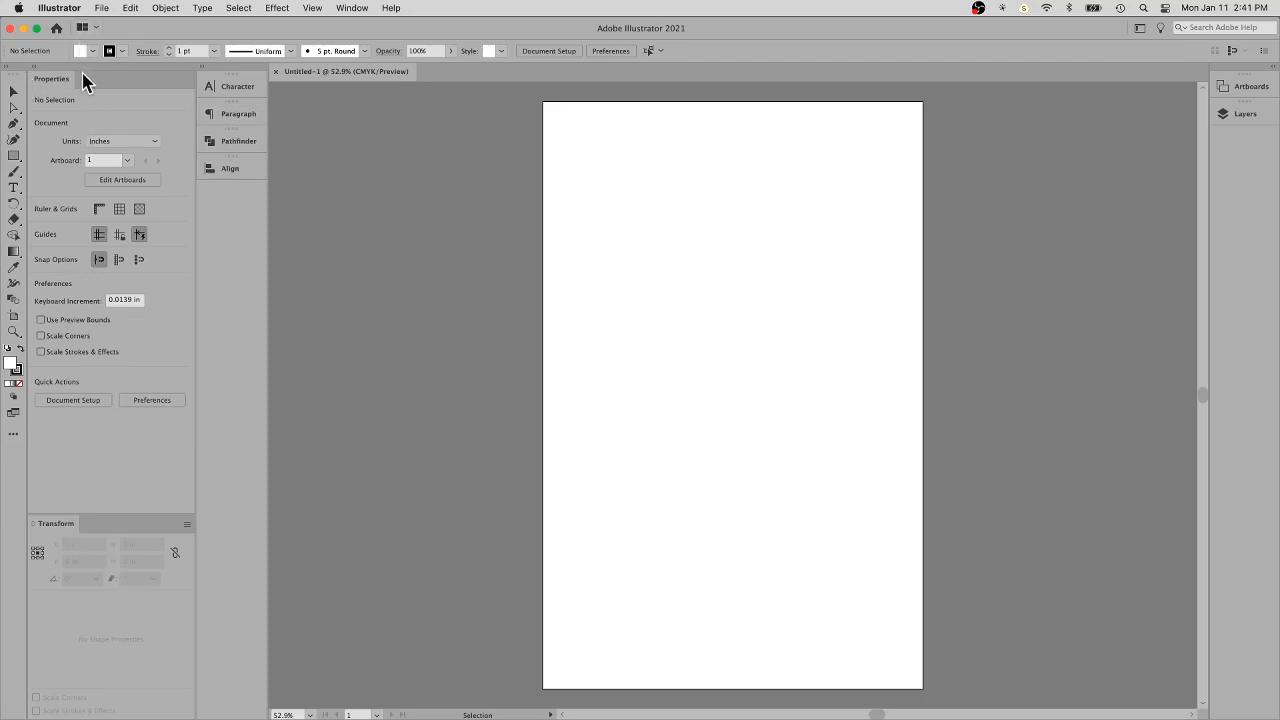
{"action": "left_click", "coordinate": [359, 13]}
{"action": "left_click", "coordinate": [358, 12]}
- Show the rulers around the artboard
{"action": "left_click", "coordinate": [318, 10]}
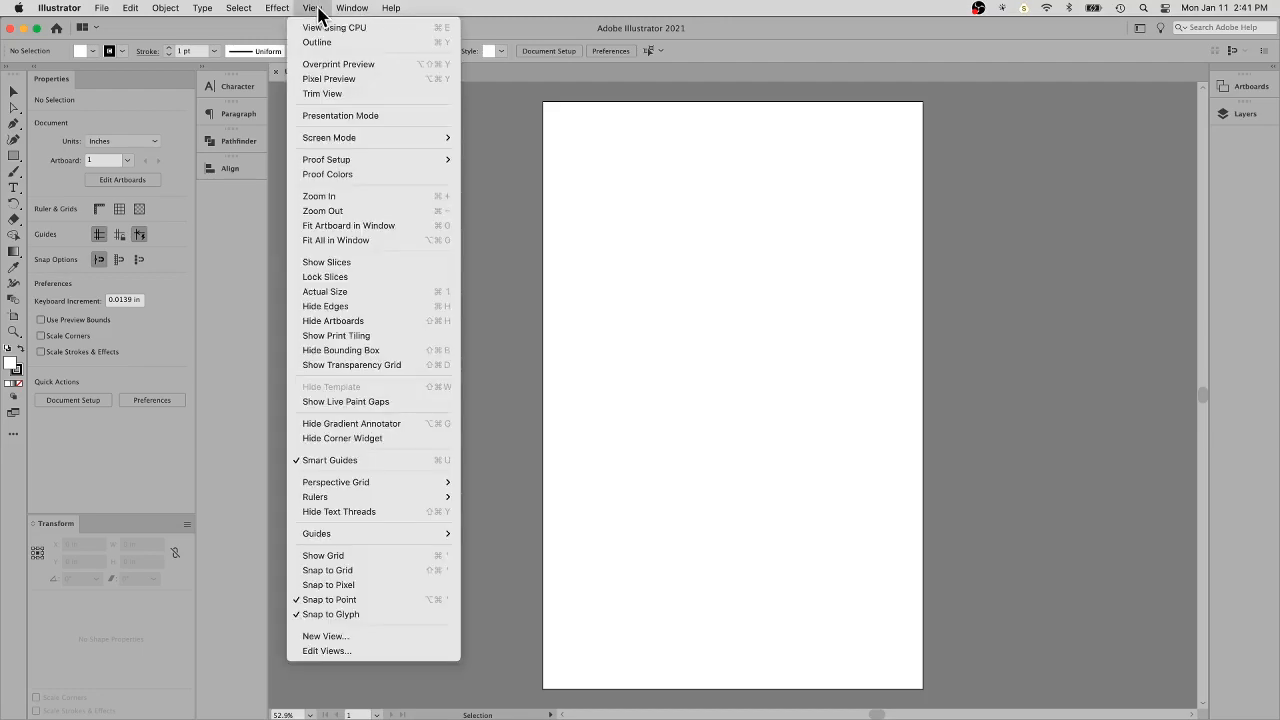
{"action": "mouse_move", "coordinate": [352, 498]}
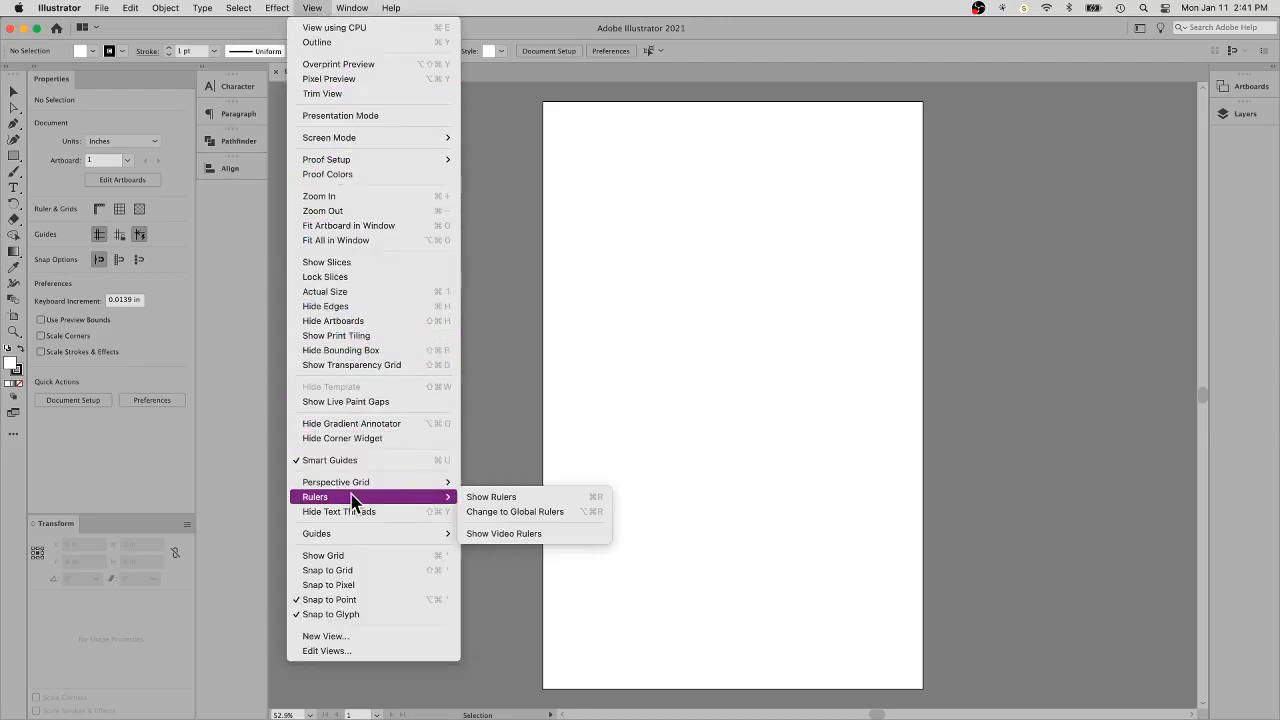
{"action": "left_click", "coordinate": [486, 500]}
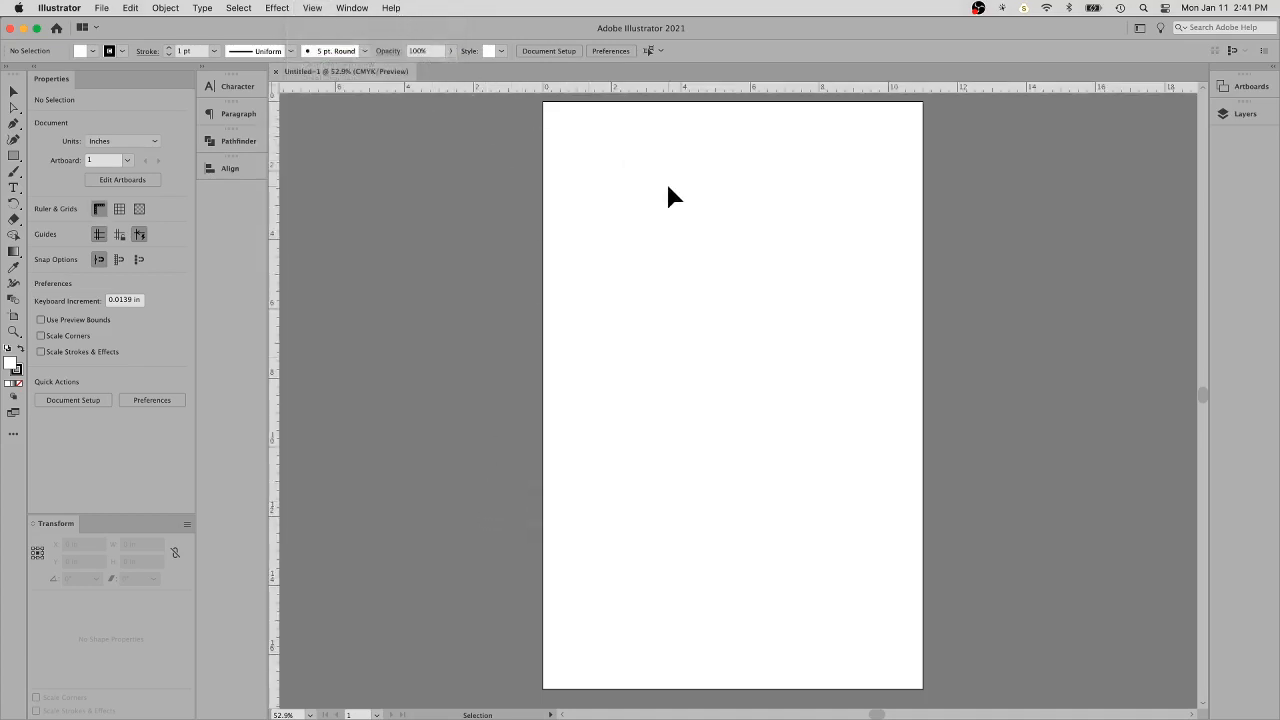
{"action": "key", "text": "super+equal"}
{"action": "key", "text": "super+equal"}
{"action": "key", "text": "super+equal"}
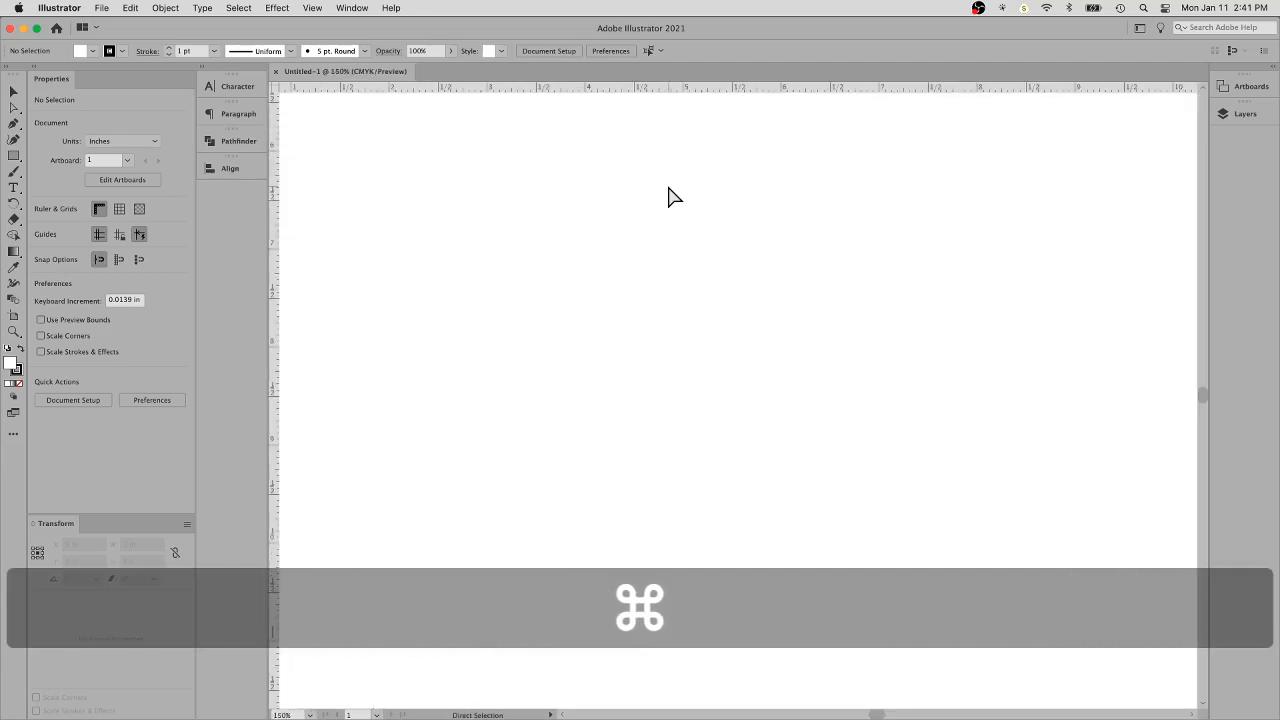
{"action": "left_click_drag", "start_coordinate": [460, 140], "coordinate": [583, 540]}
{"action": "left_click_drag", "start_coordinate": [523, 191], "coordinate": [537, 343]}
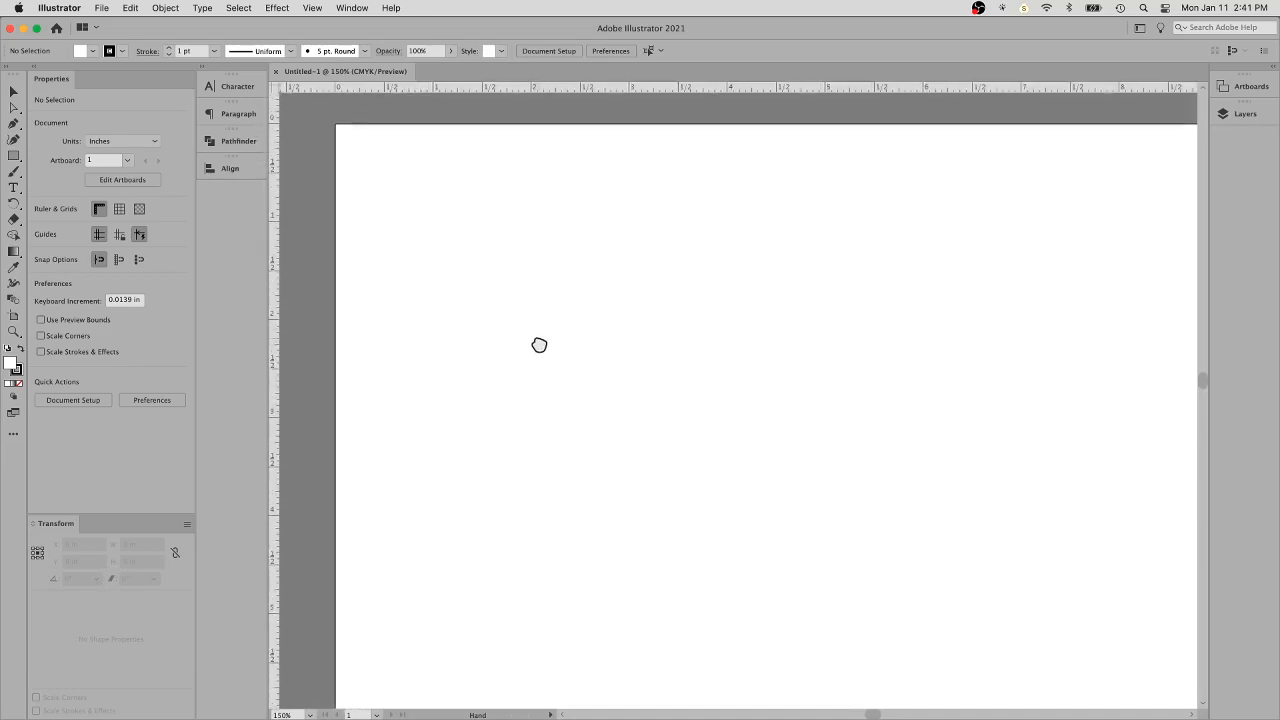
{"action": "key", "text": "super"}
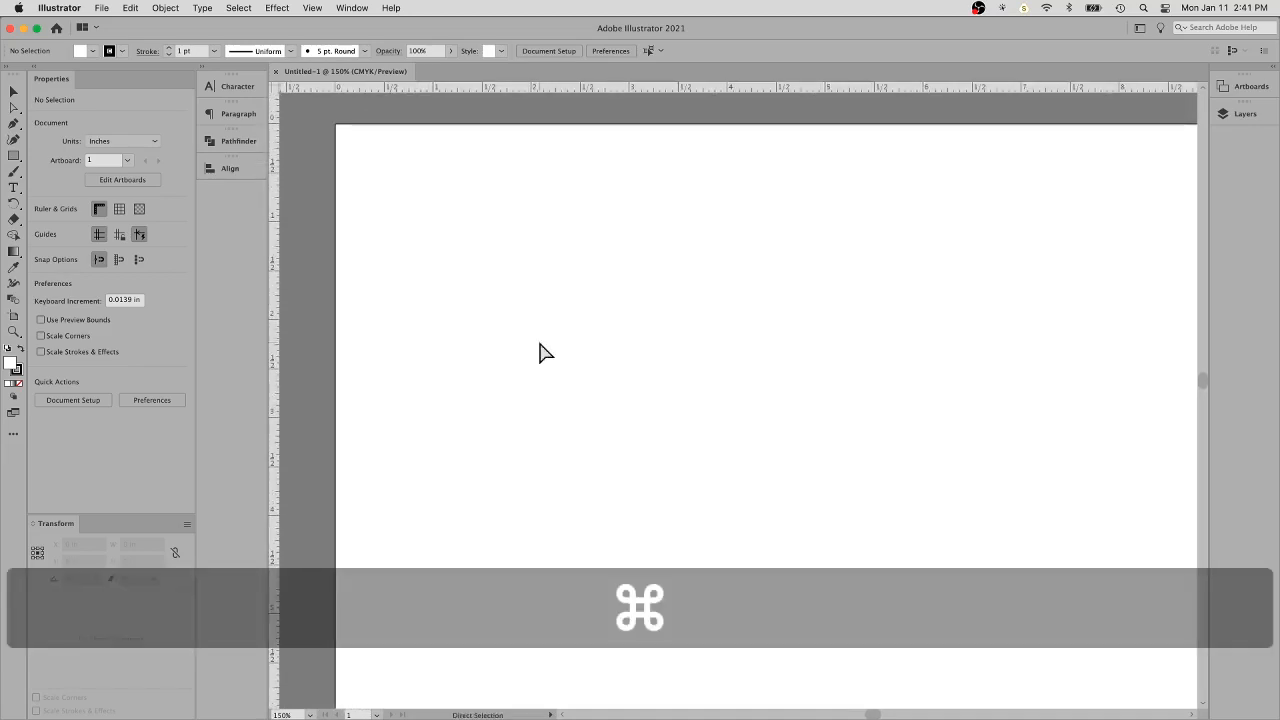
{"action": "key", "text": "alt"}
{"action": "key", "text": "super"}
{"action": "key", "text": "super"}
{"action": "key", "text": "alt"}
{"action": "key", "text": "super"}
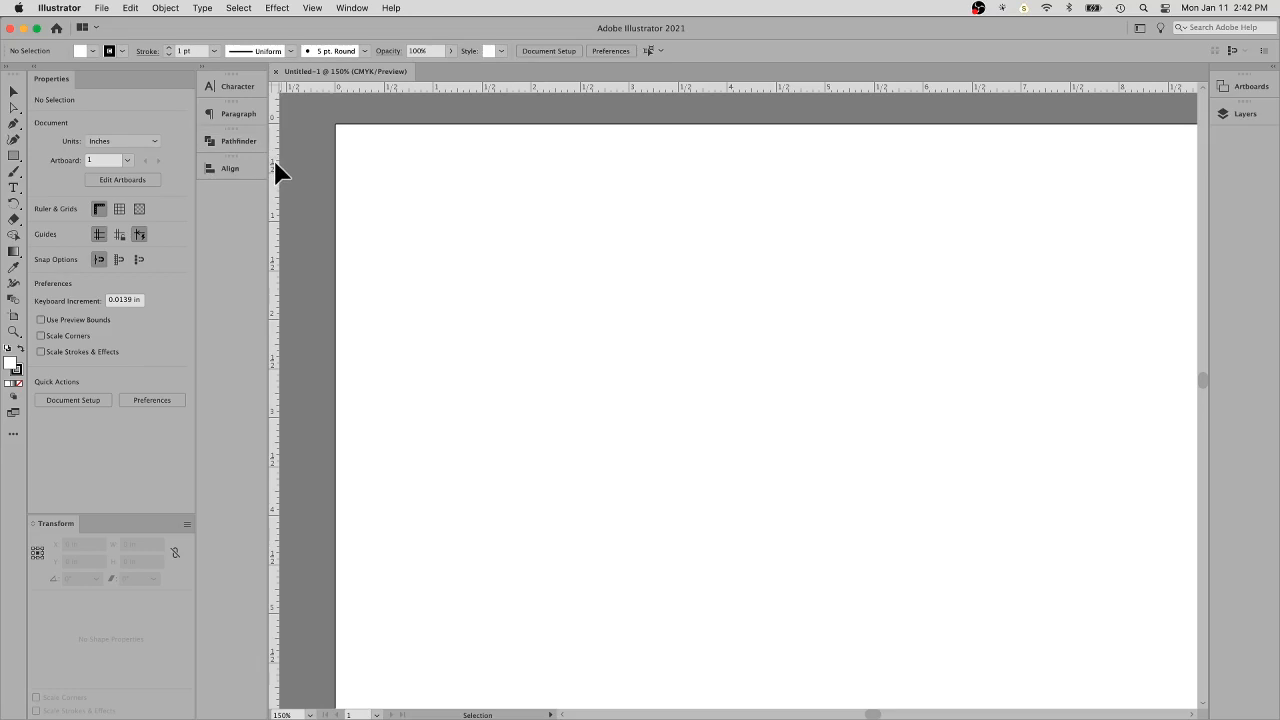
- Place vertical guides at about 3 in and 6 in and horizontal guides at about 3 in and 6 in
{"action": "left_click_drag", "start_coordinate": [275, 166], "coordinate": [629, 208]}
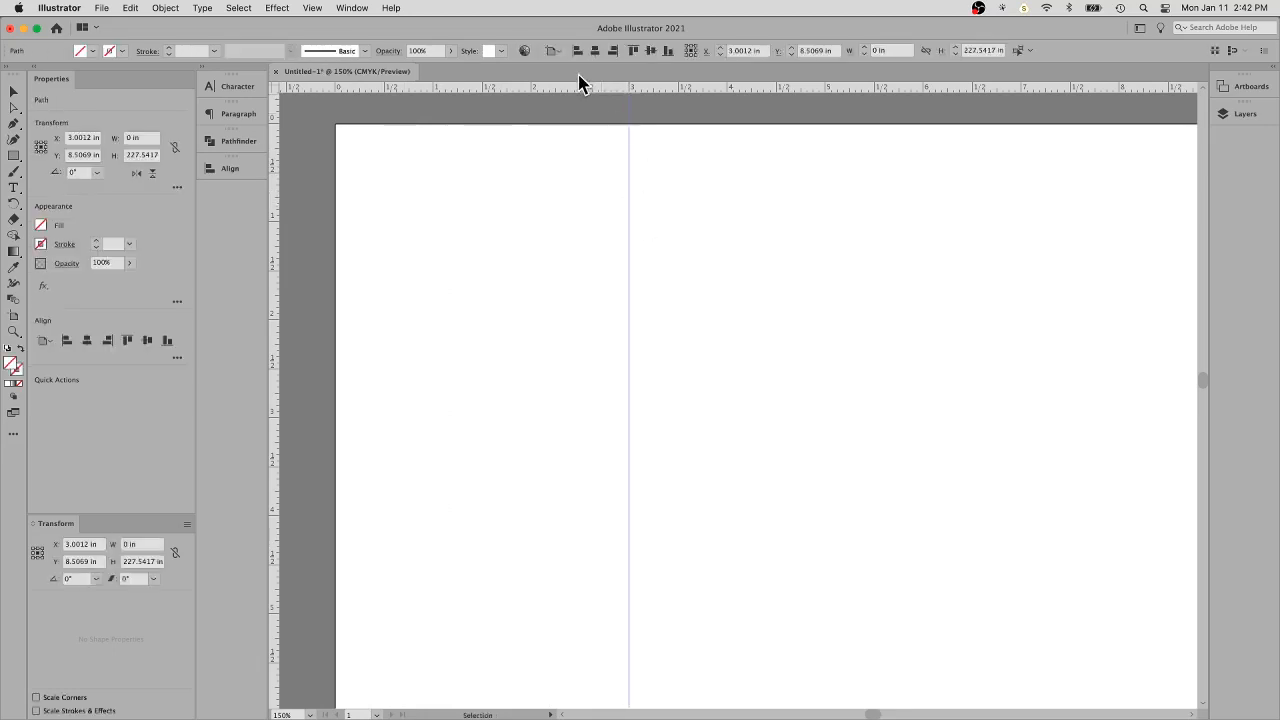
{"action": "left_click_drag", "start_coordinate": [539, 86], "coordinate": [580, 420]}
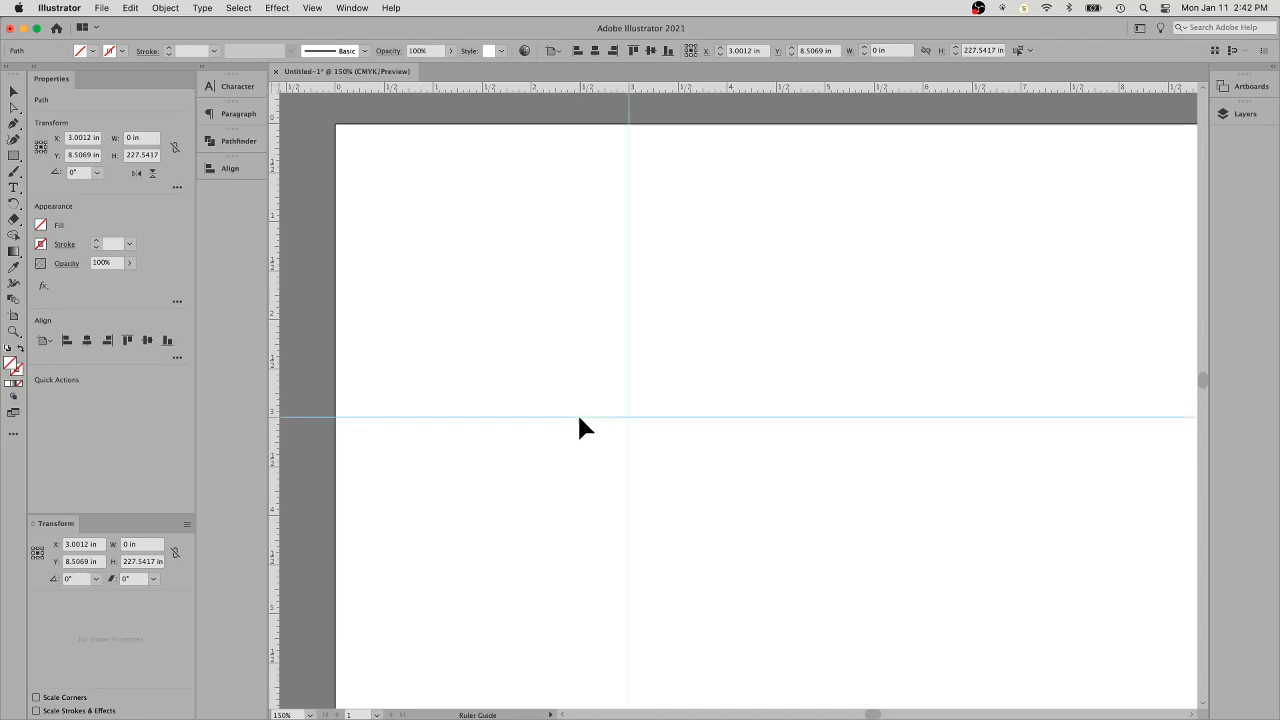
{"action": "left_click_drag", "start_coordinate": [274, 300], "coordinate": [923, 281]}
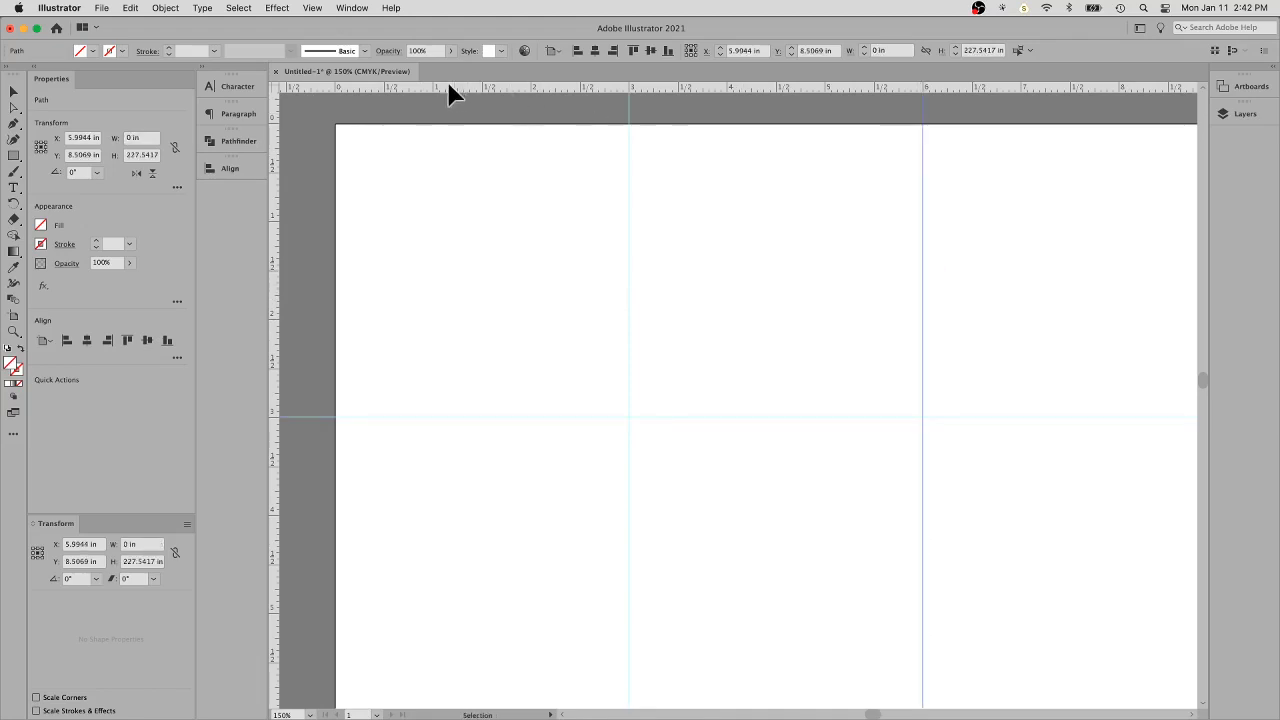
{"action": "left_click_drag", "start_coordinate": [447, 85], "coordinate": [481, 647]}
- Add a third vertical guide at about 9 in across the artboard
{"action": "key", "text": "super"}
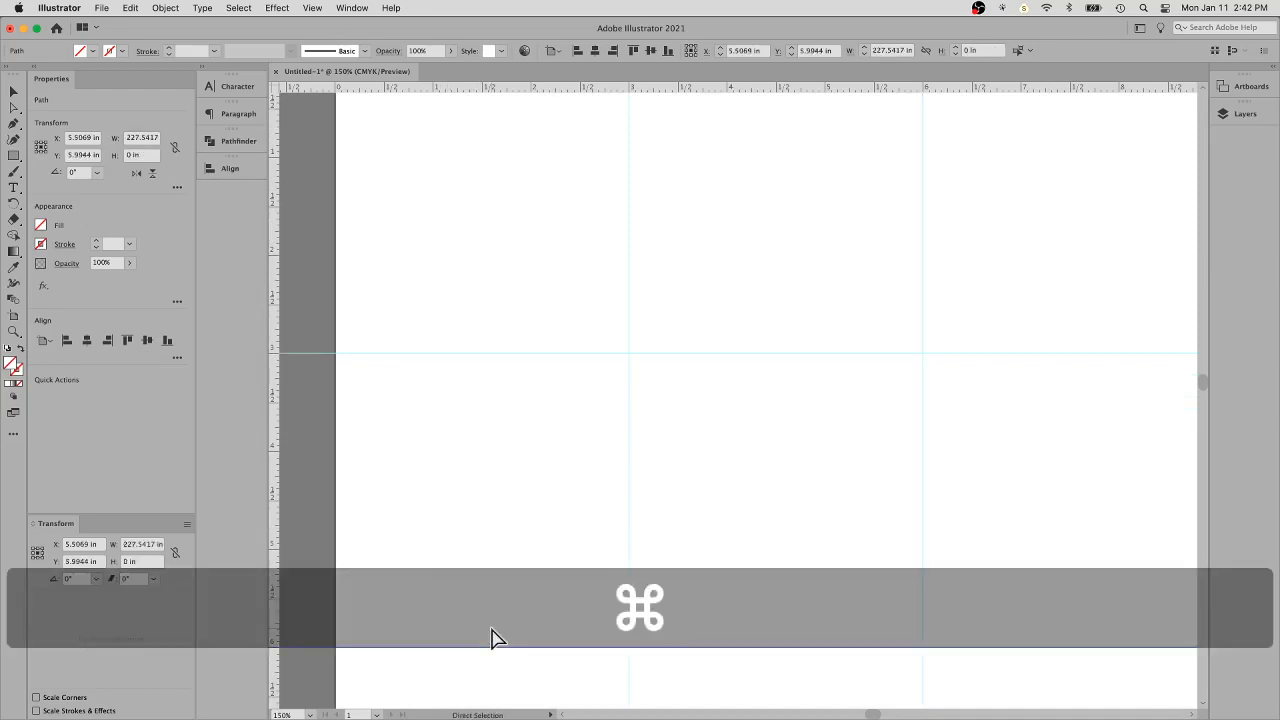
{"action": "key", "text": "super+minus"}
{"action": "key", "text": "super+minus"}
{"action": "key", "text": "space"}
{"action": "left_click_drag", "start_coordinate": [743, 506], "coordinate": [765, 355]}
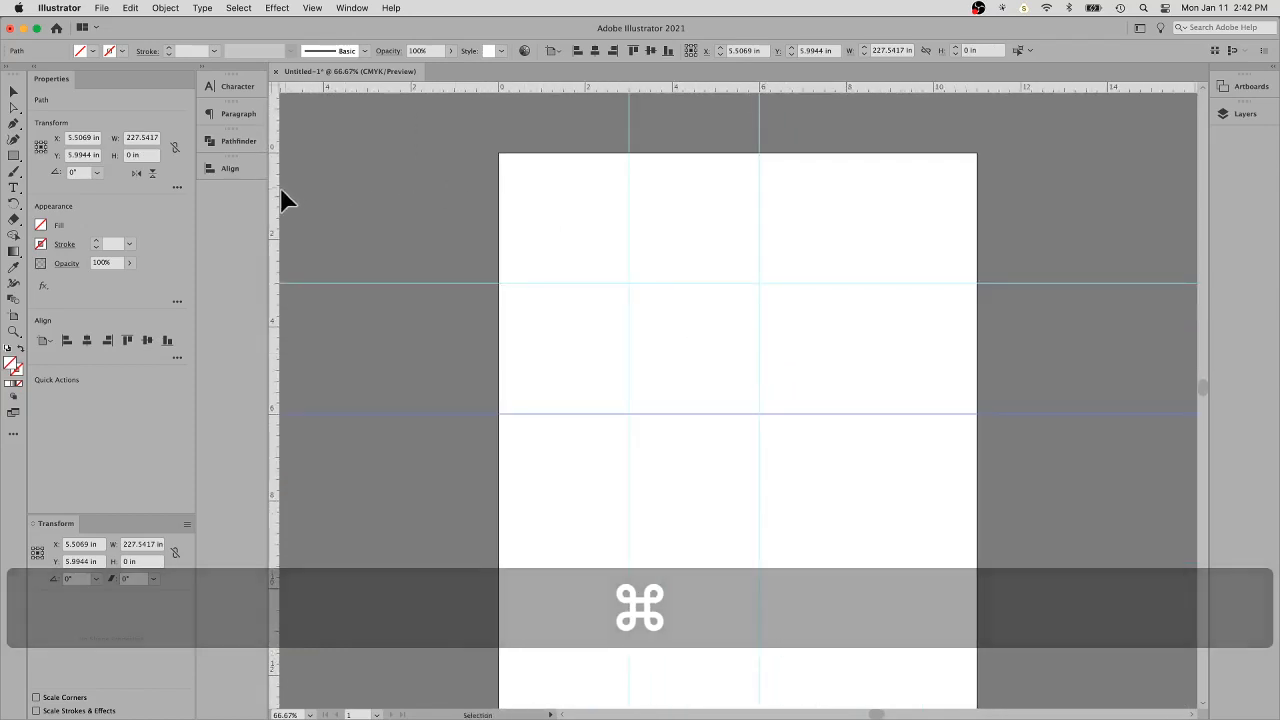
{"action": "left_click_drag", "start_coordinate": [274, 200], "coordinate": [889, 213]}
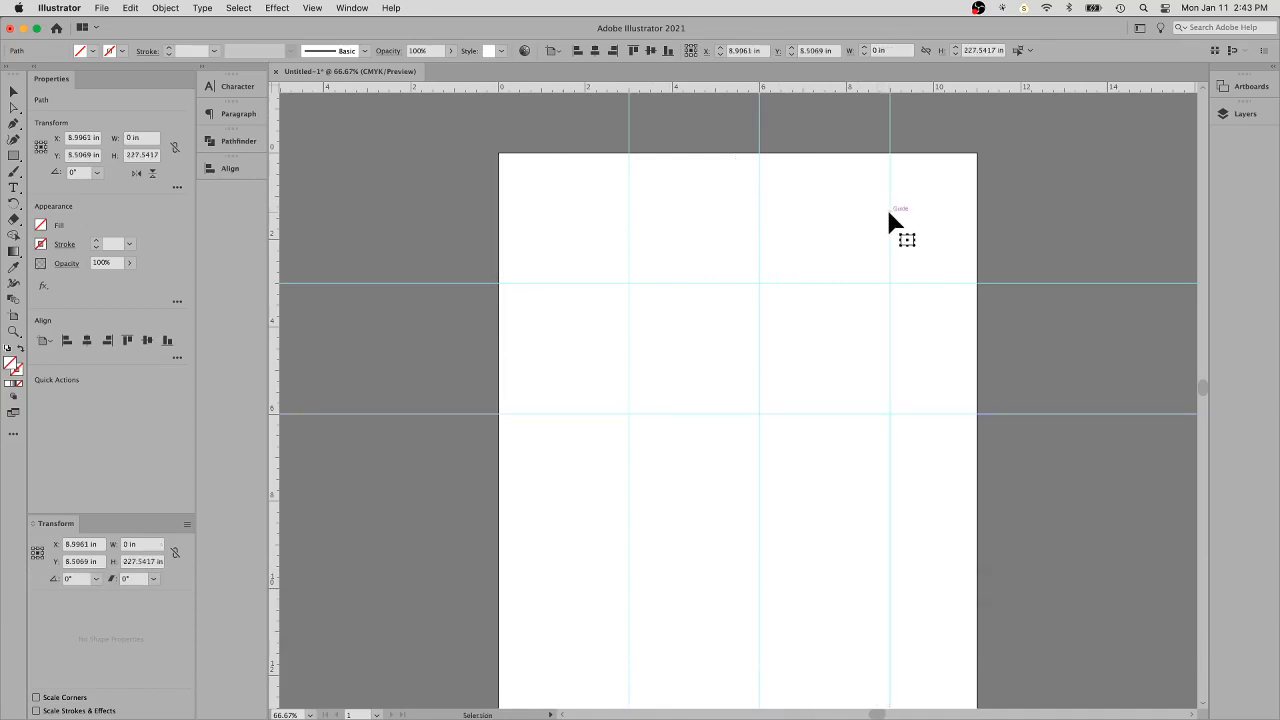
{"action": "left_click", "coordinate": [889, 214]}
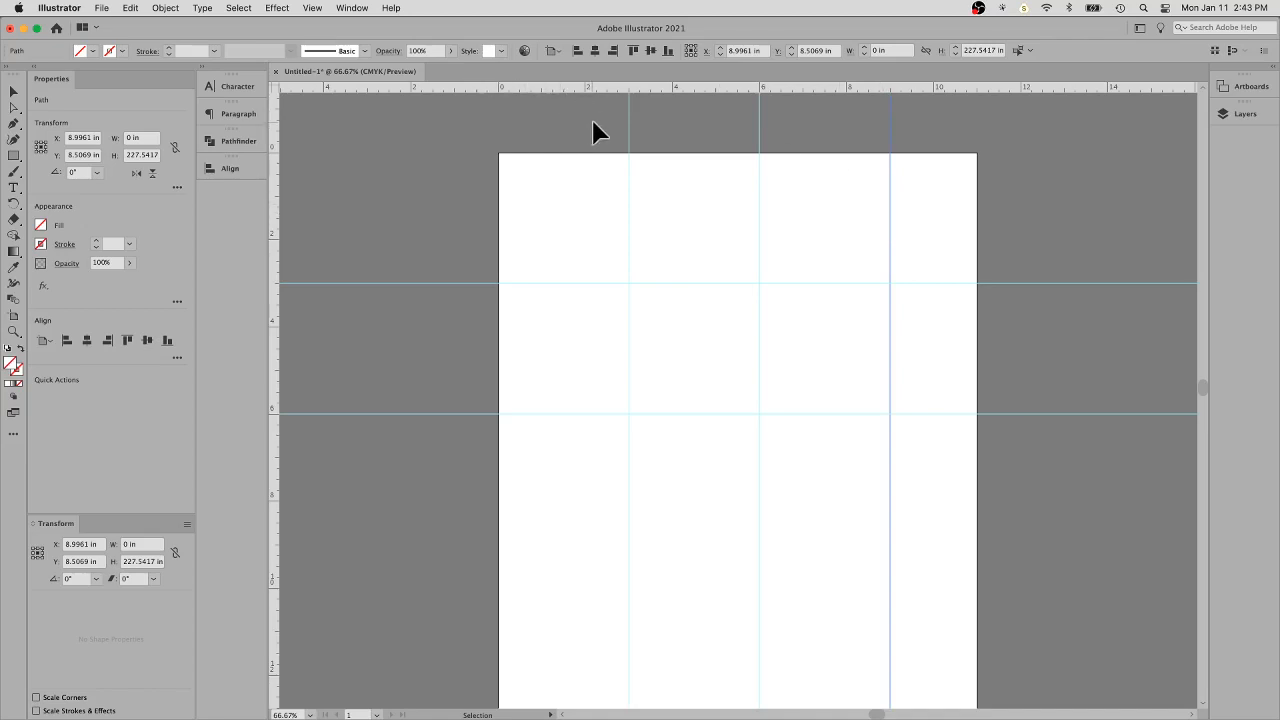
{"action": "left_click", "coordinate": [629, 128]}
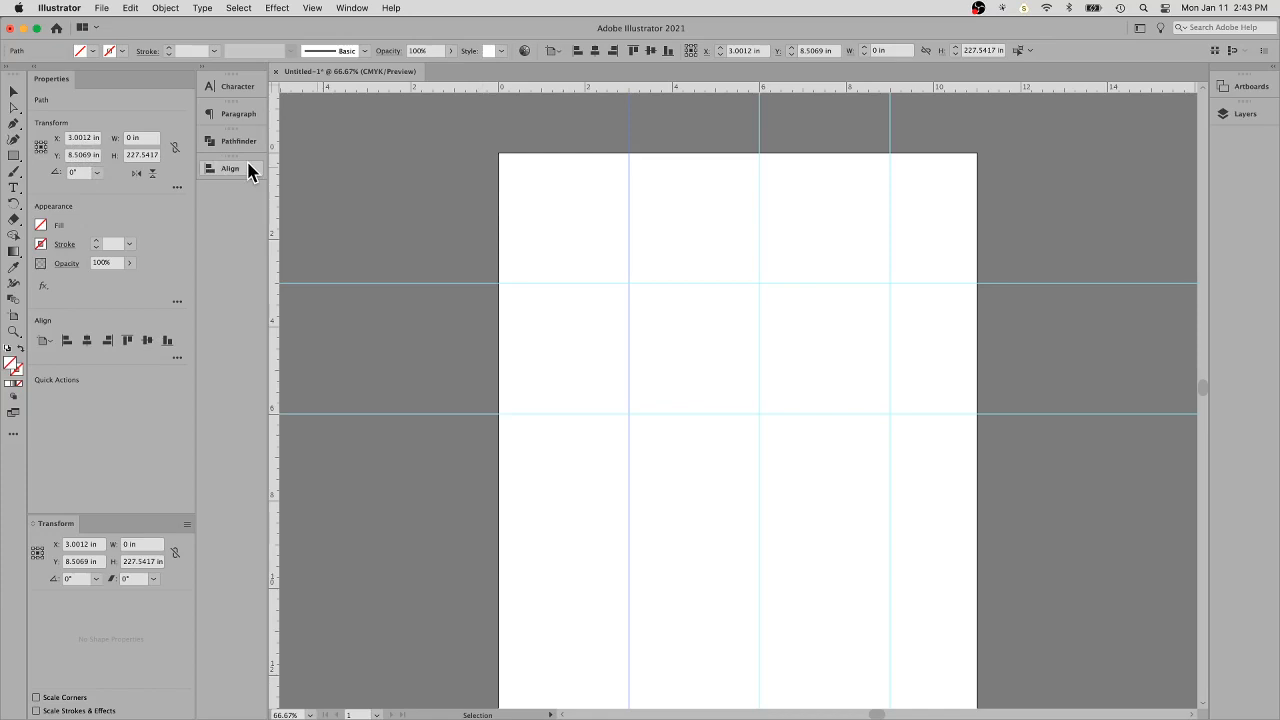
{"action": "key", "text": "super+minus"}
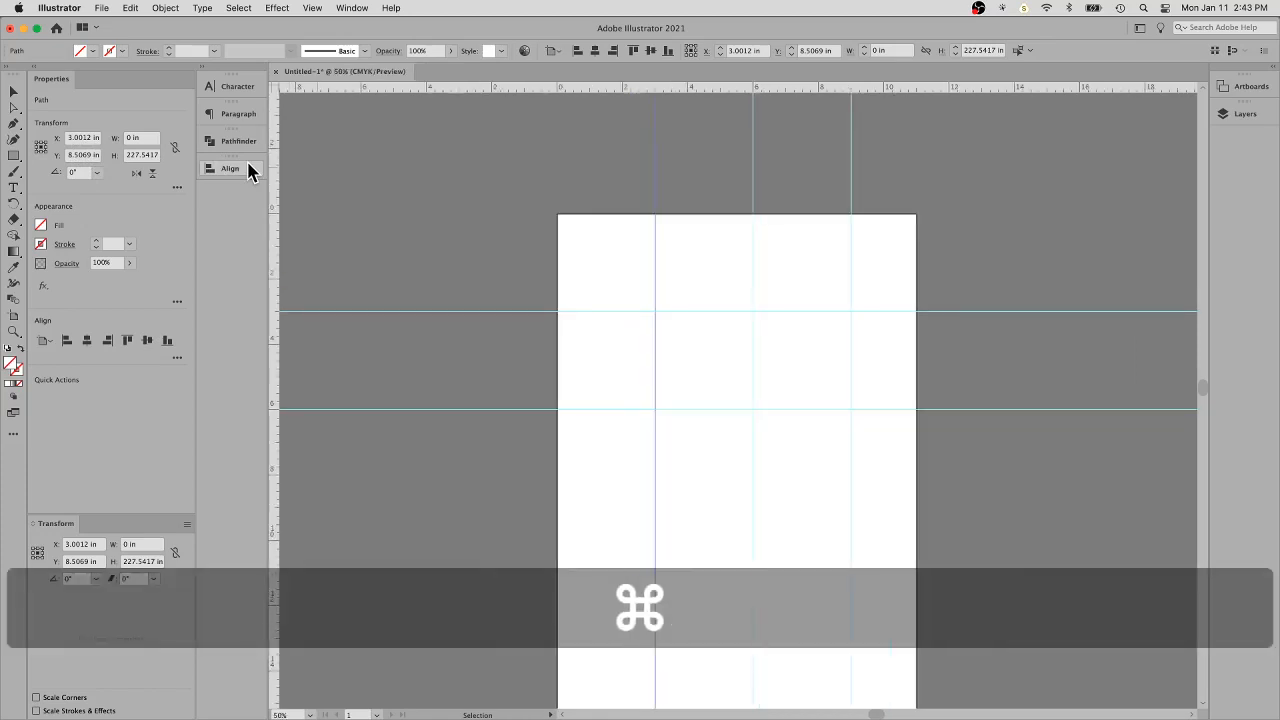
{"action": "key", "text": "super+space"}
{"action": "left_click", "coordinate": [630, 281]}
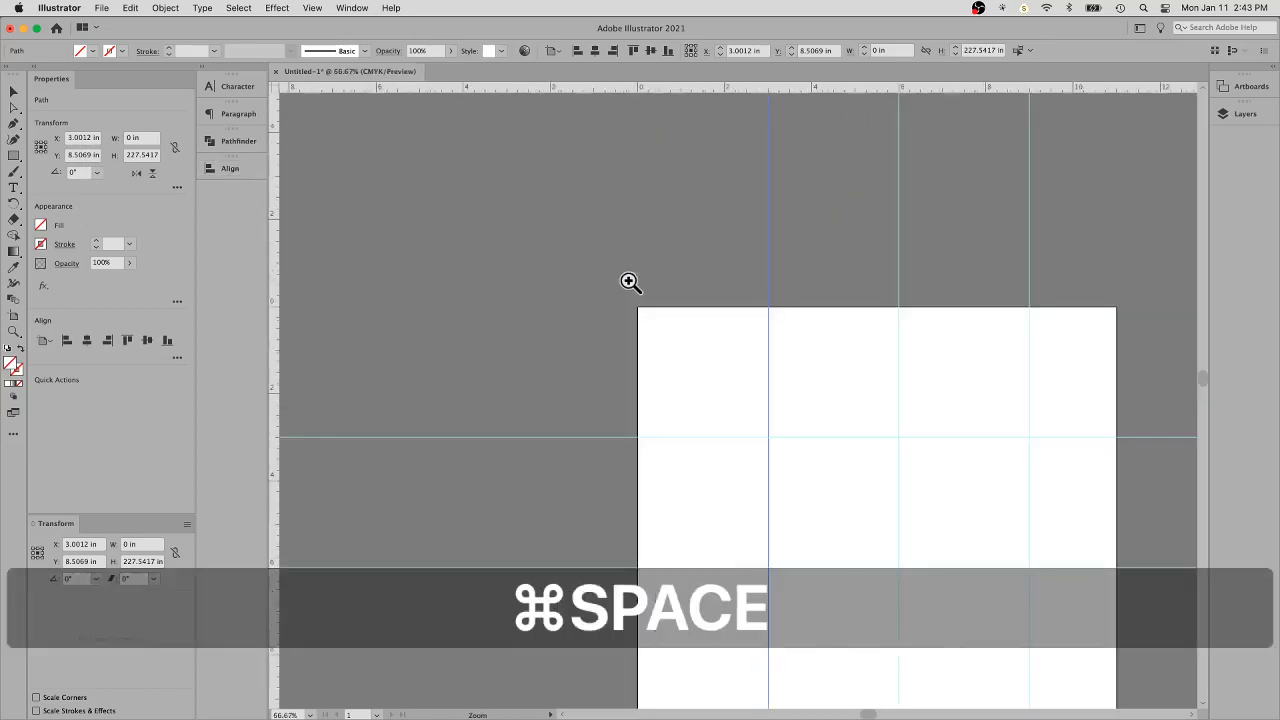
{"action": "left_click_drag", "start_coordinate": [630, 281], "coordinate": [671, 306]}
{"action": "left_click_drag", "start_coordinate": [837, 457], "coordinate": [440, 160]}
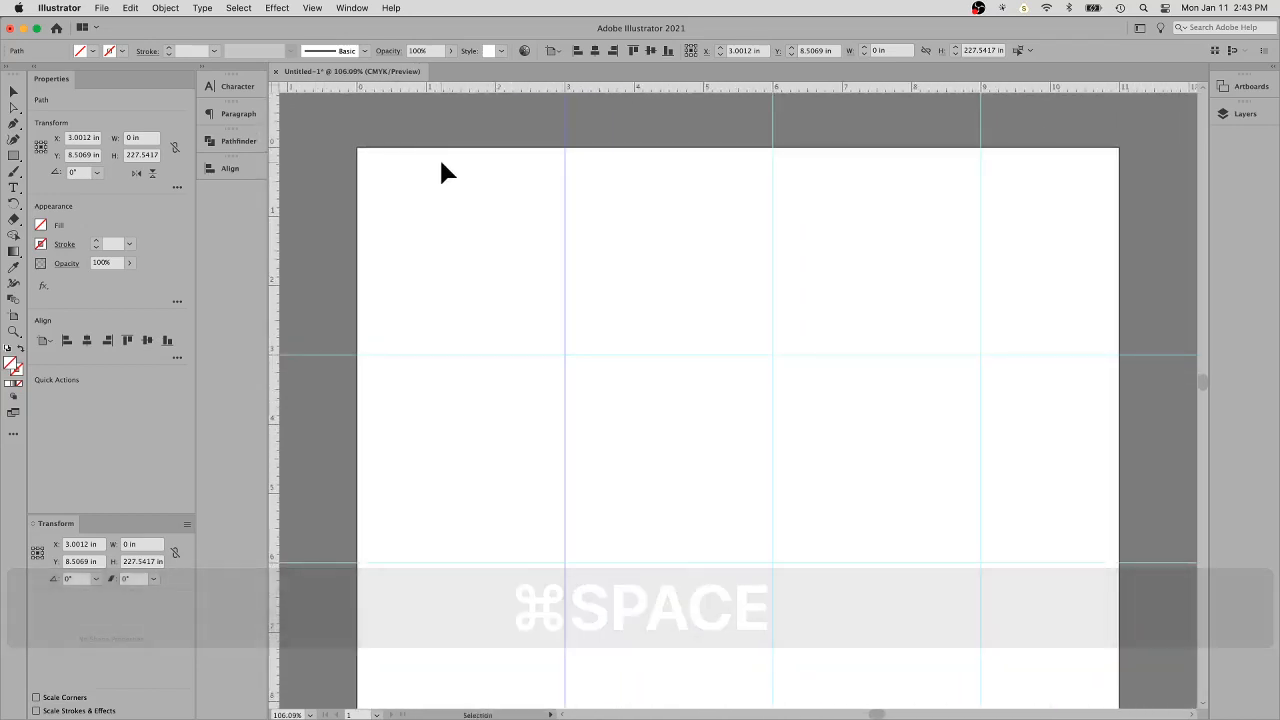
- Activate the Pen tool and expand the collapsed artboard and layer lists
{"action": "left_click", "coordinate": [13, 125]}
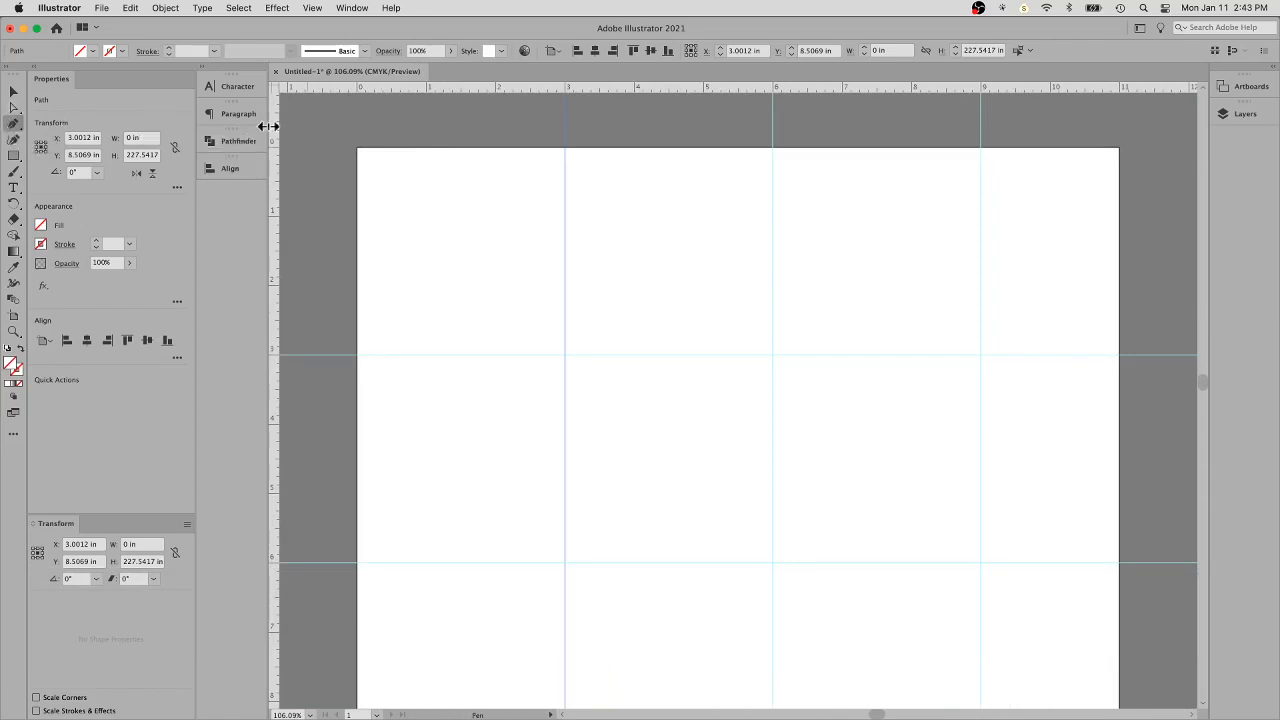
{"action": "left_click", "coordinate": [1260, 88]}
{"action": "left_click", "coordinate": [1258, 88]}
{"action": "left_click", "coordinate": [1272, 63]}
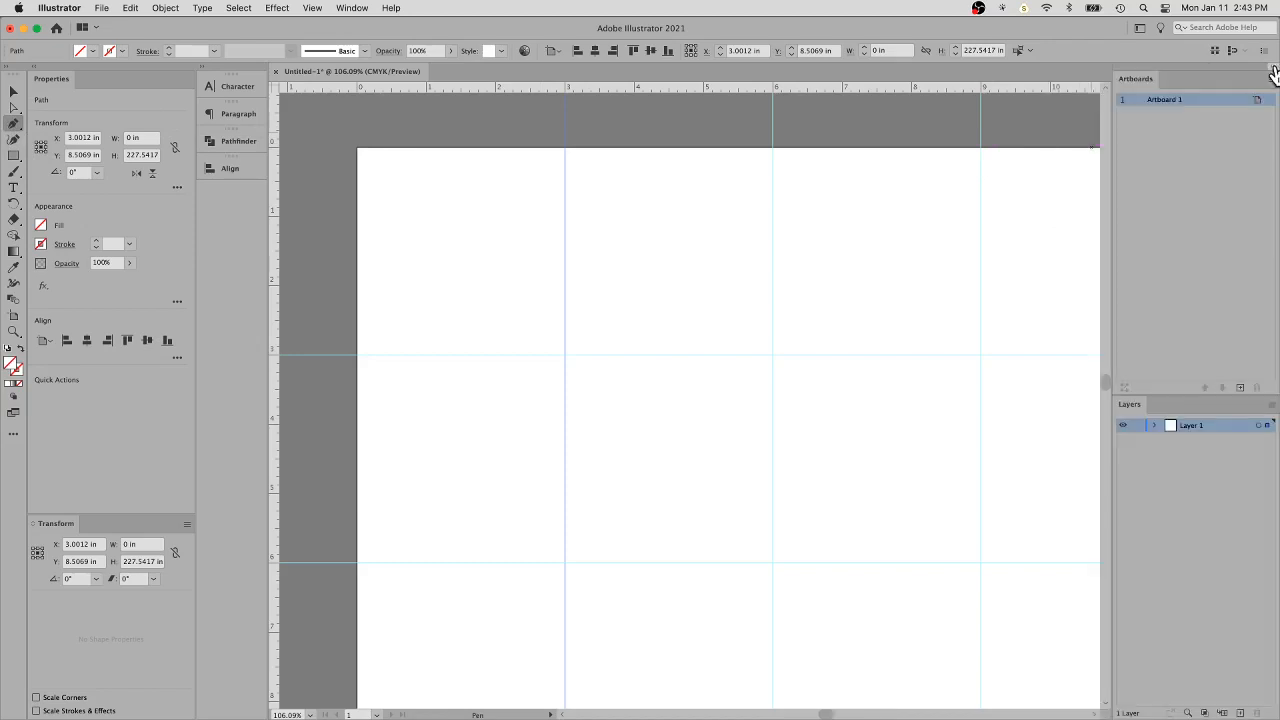
{"action": "double_click", "coordinate": [200, 76]}
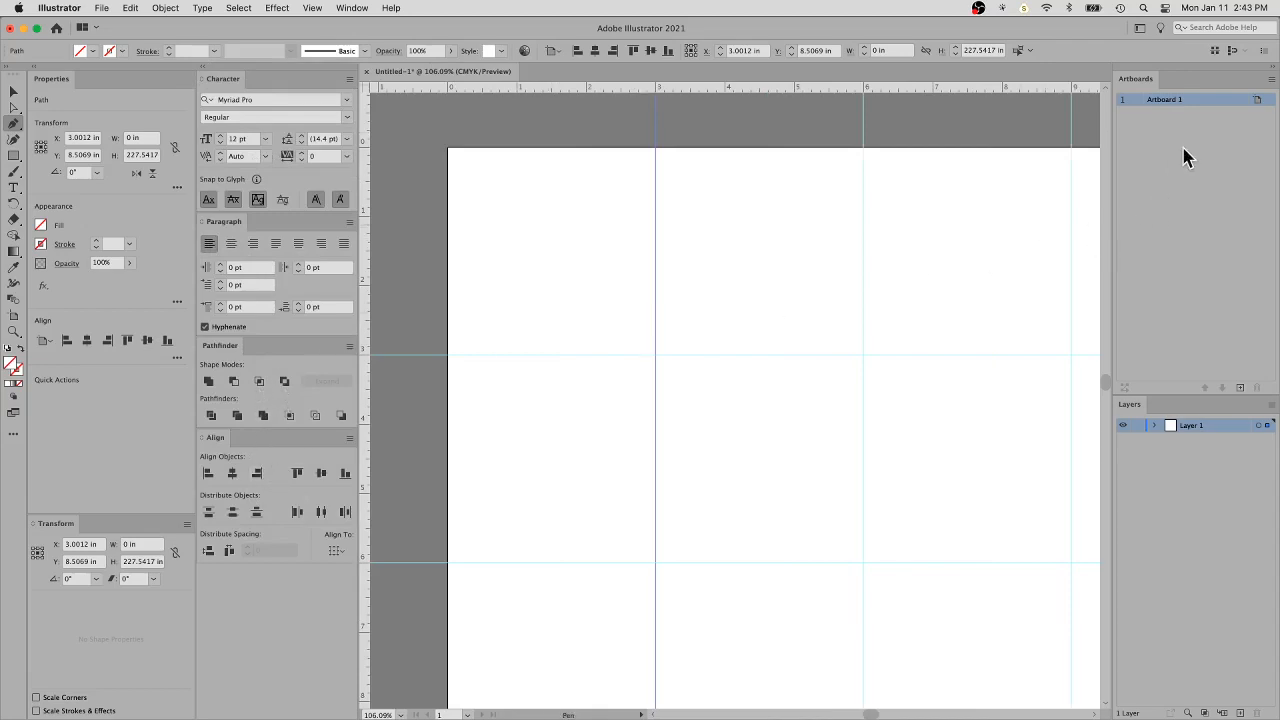
{"action": "left_click", "coordinate": [200, 68]}
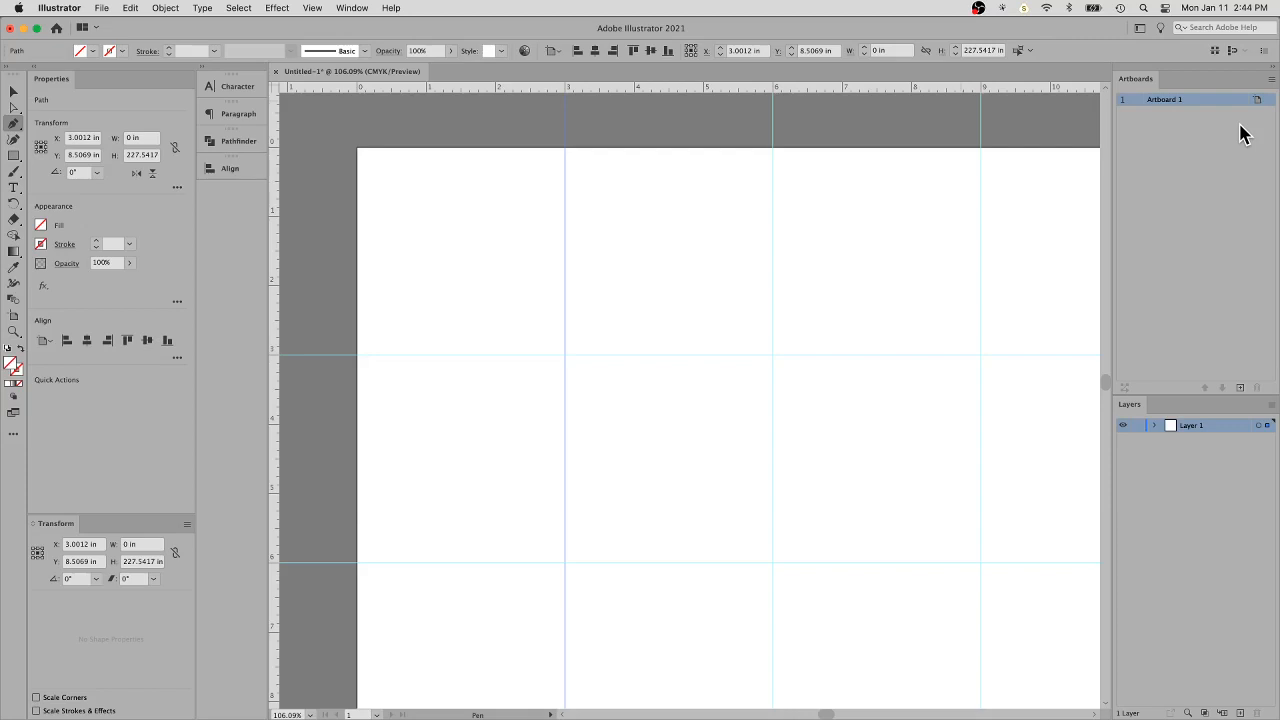
- Add two more artboards beside the first one
{"action": "left_click", "coordinate": [1240, 390]}
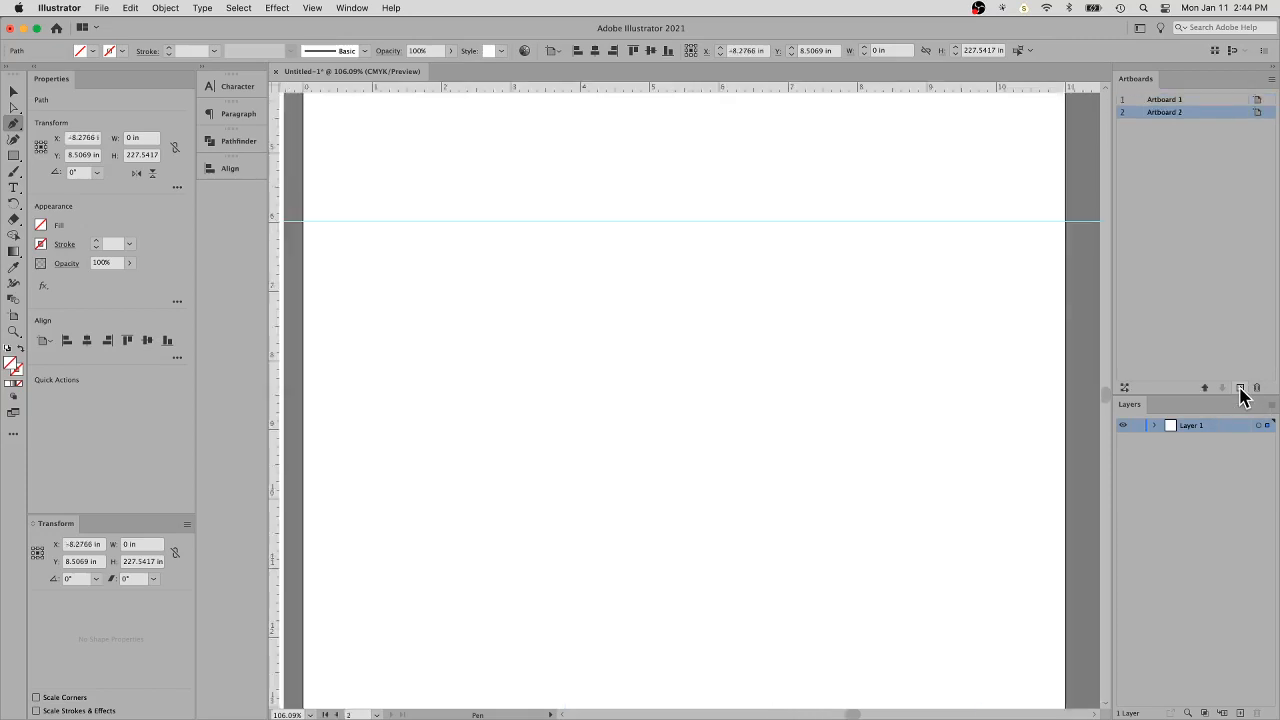
{"action": "key", "text": "super+minus"}
{"action": "key", "text": "super+minus"}
{"action": "key", "text": "super+minus"}
{"action": "key", "text": "super+minus"}
{"action": "key", "text": "super+minus"}
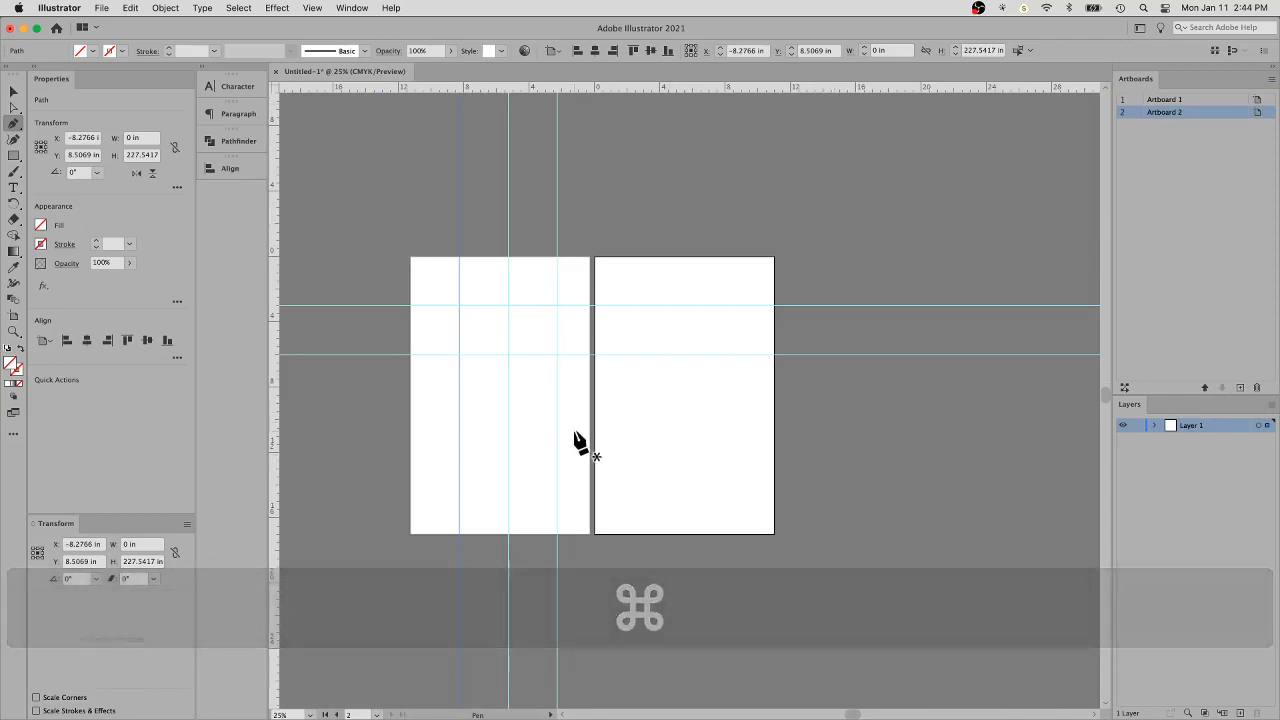
{"action": "left_click", "coordinate": [1240, 387]}
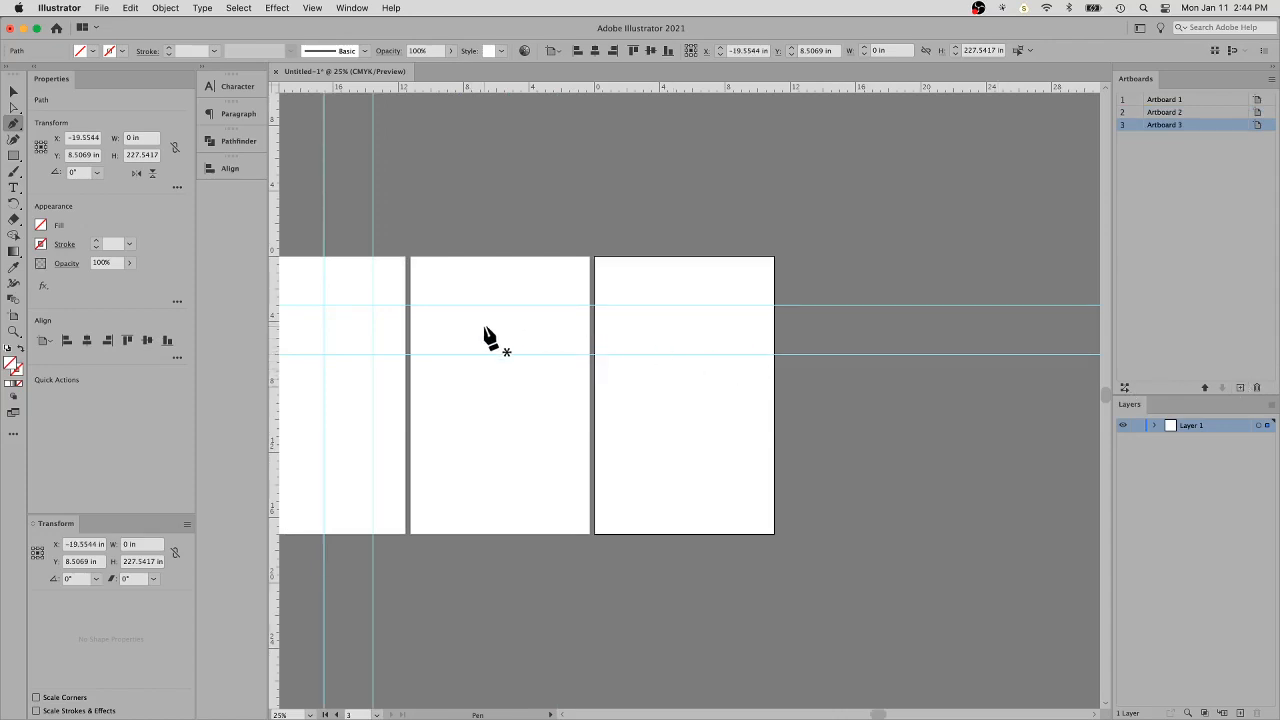
{"action": "left_click_drag", "start_coordinate": [486, 325], "coordinate": [716, 328]}
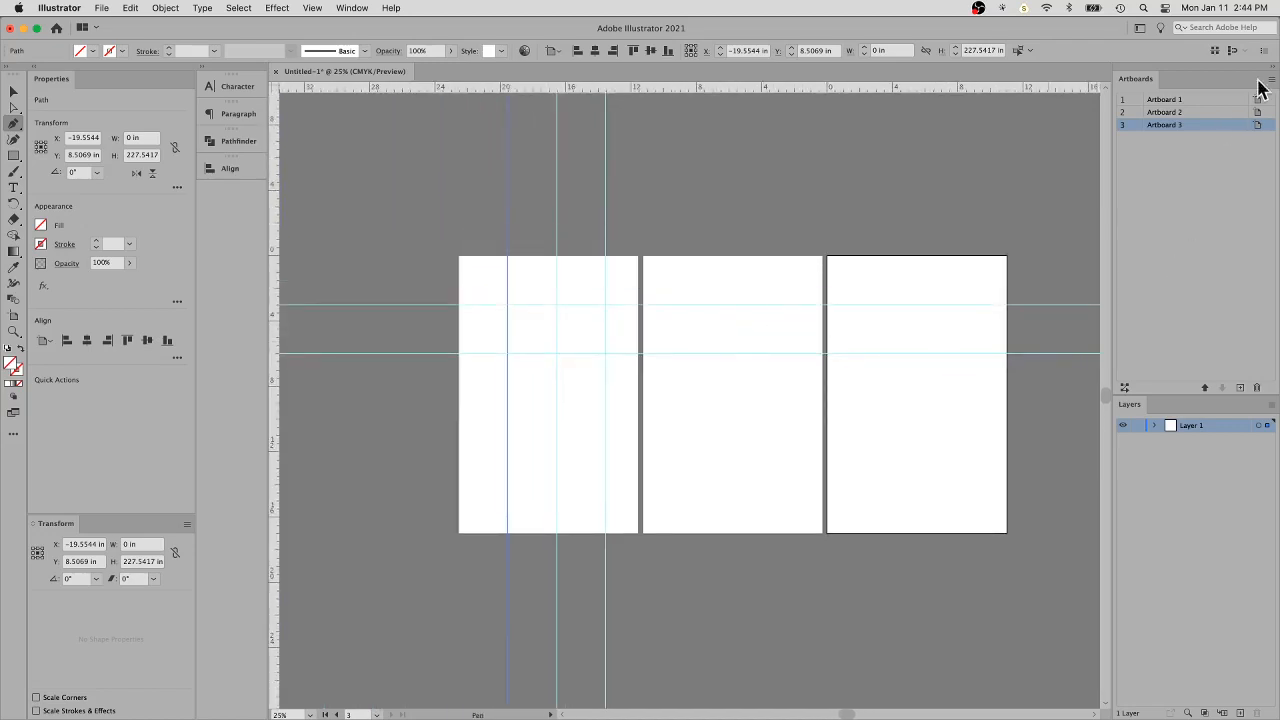
- Return to the first artboard and examine its guide grid close up and at full-page size
{"action": "double_click", "coordinate": [1138, 101]}
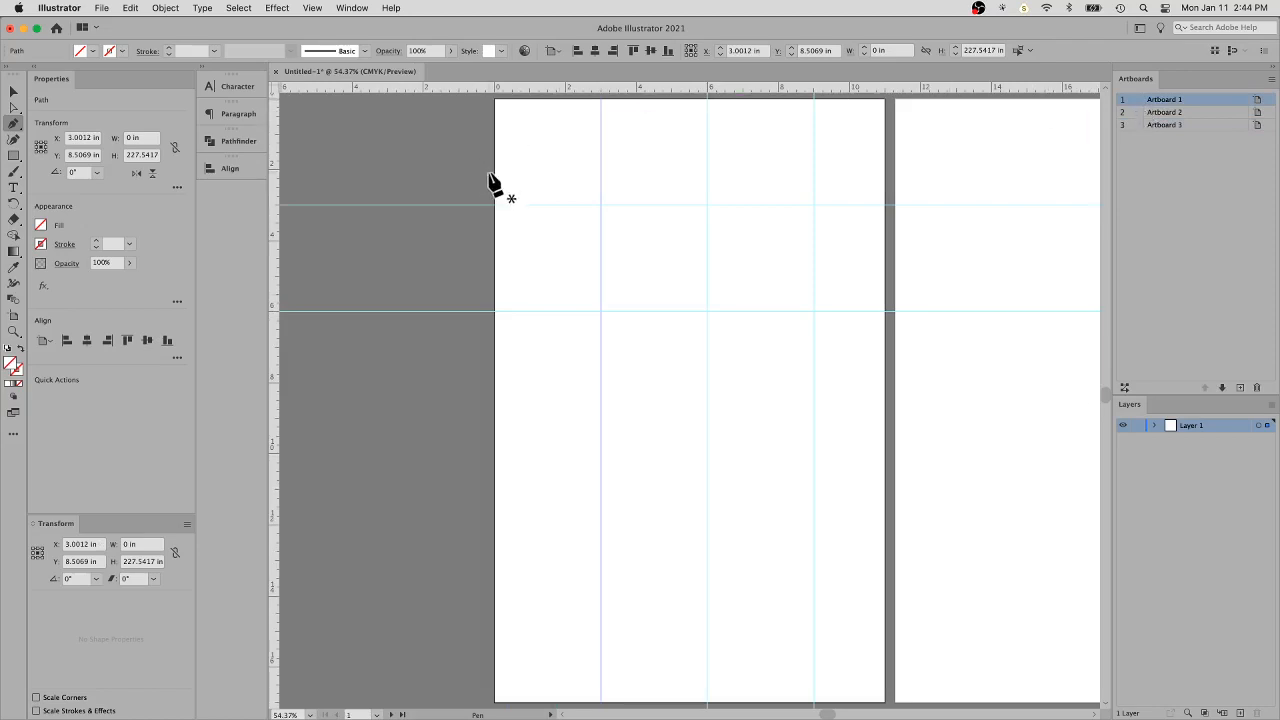
{"action": "key", "text": "super+equal"}
{"action": "key", "text": "super+equal"}
{"action": "key", "text": "super+equal"}
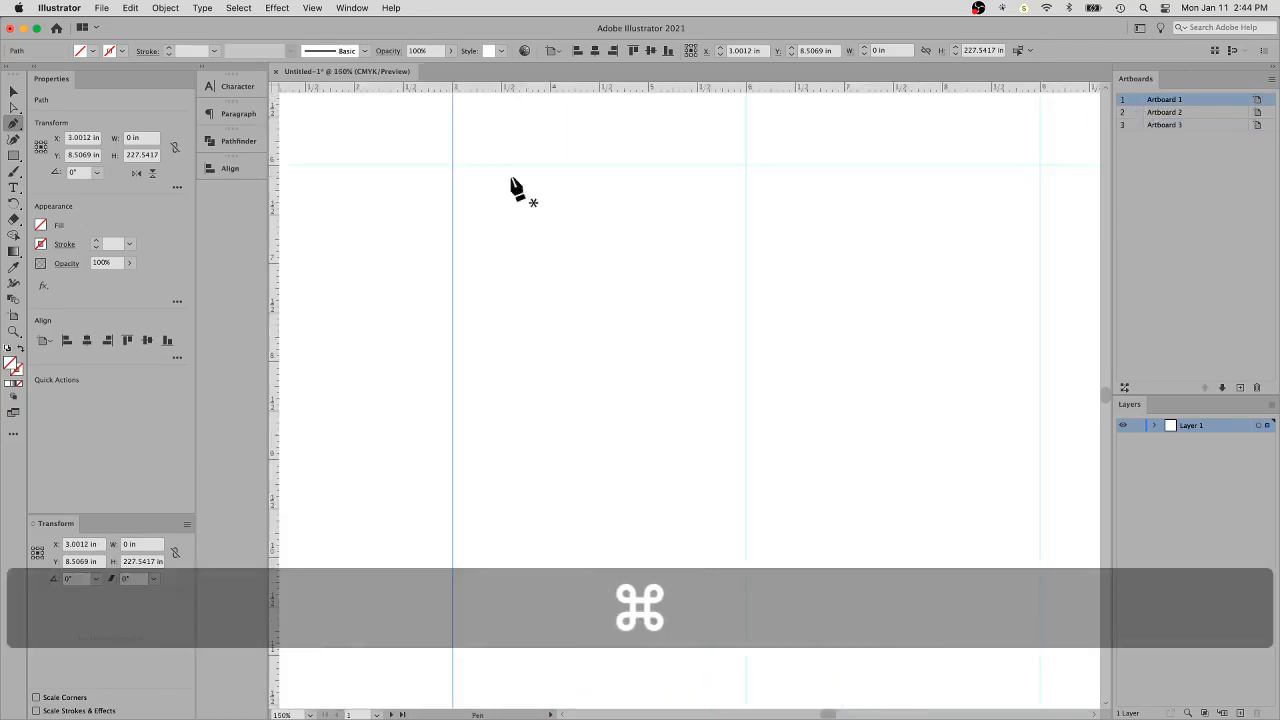
{"action": "left_click_drag", "start_coordinate": [430, 170], "coordinate": [677, 566]}
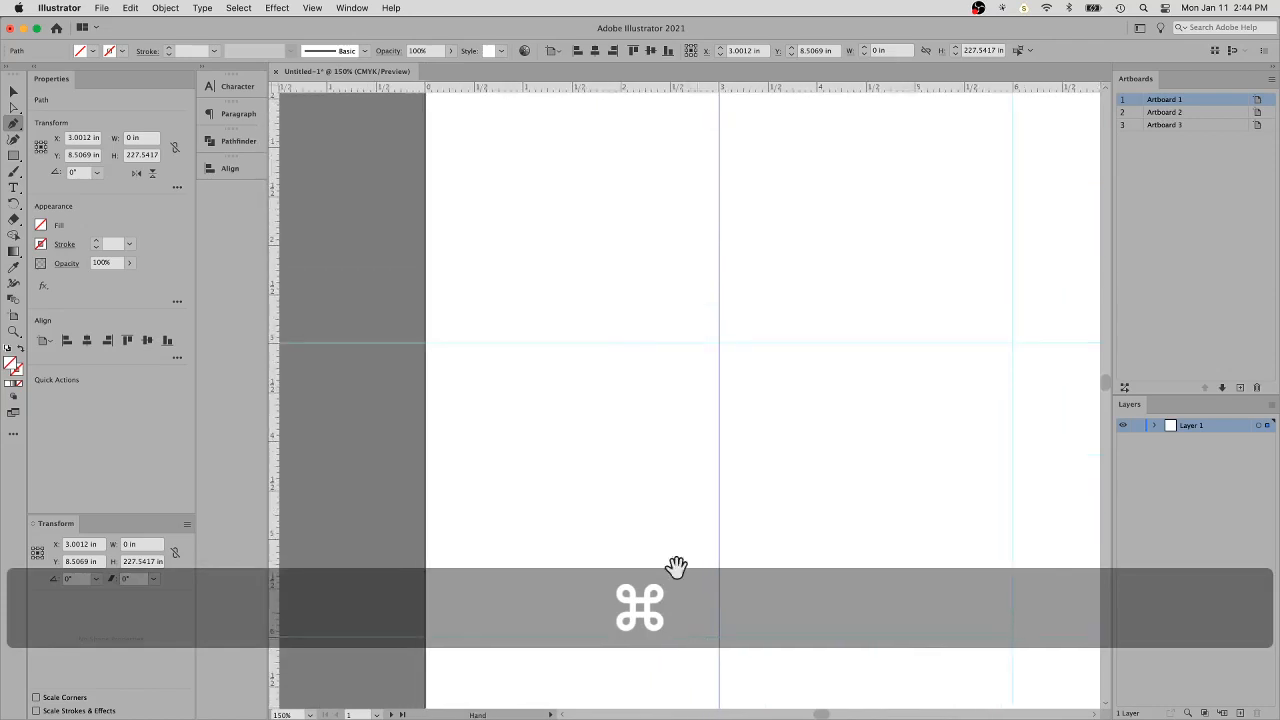
{"action": "left_click_drag", "start_coordinate": [571, 199], "coordinate": [558, 297]}
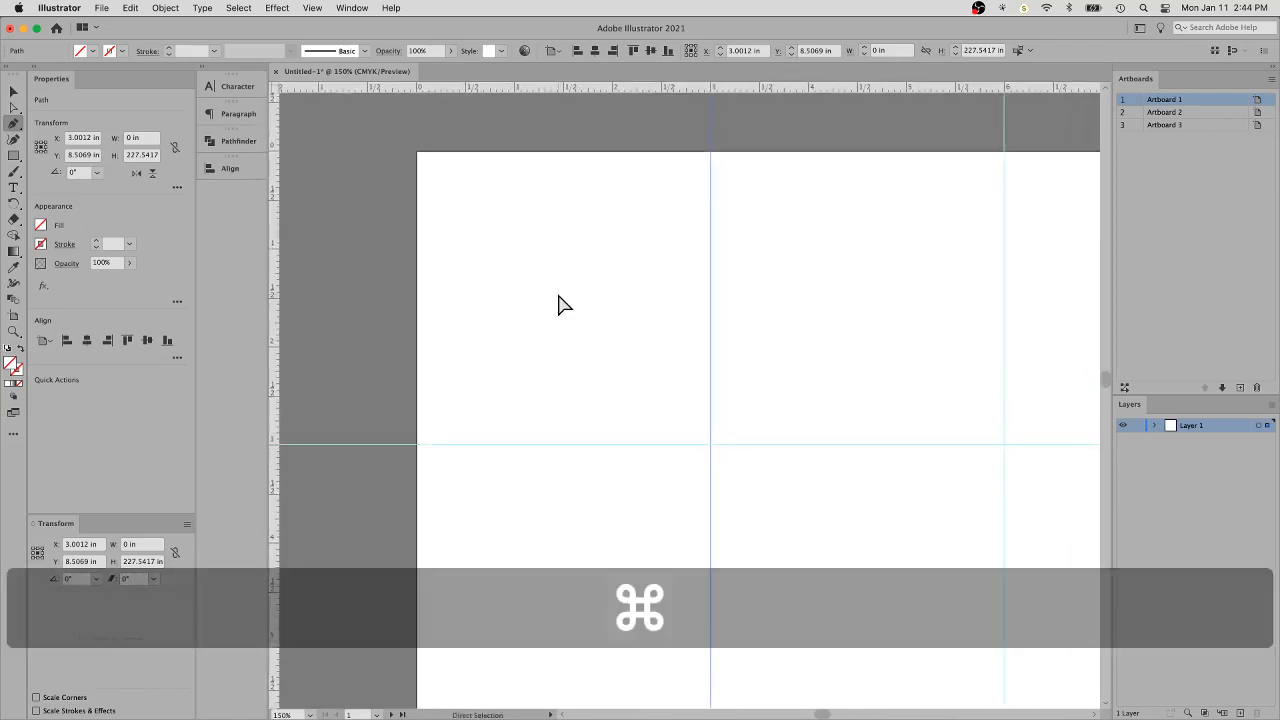
{"action": "key", "text": "super+minus"}
{"action": "key", "text": "super+minus"}
{"action": "key", "text": "space"}
{"action": "left_click_drag", "start_coordinate": [580, 294], "coordinate": [343, 100]}
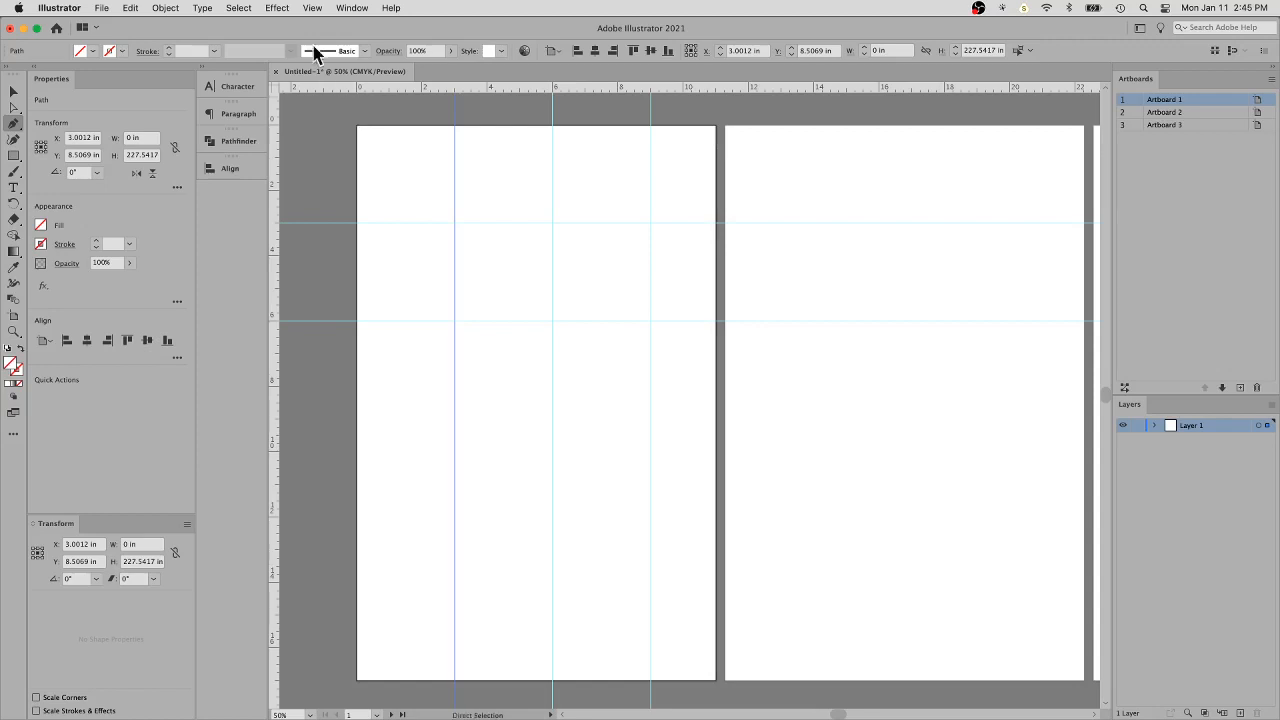
{"action": "left_click", "coordinate": [307, 8]}
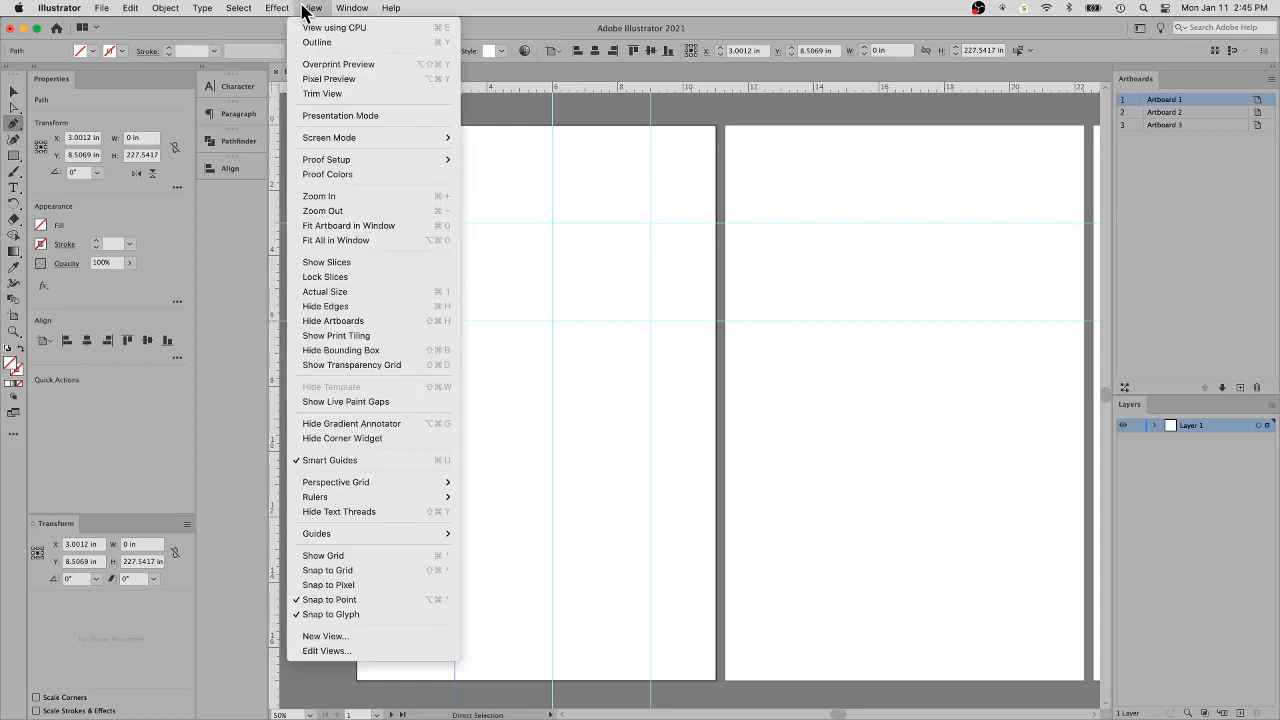
{"action": "left_click", "coordinate": [306, 8]}
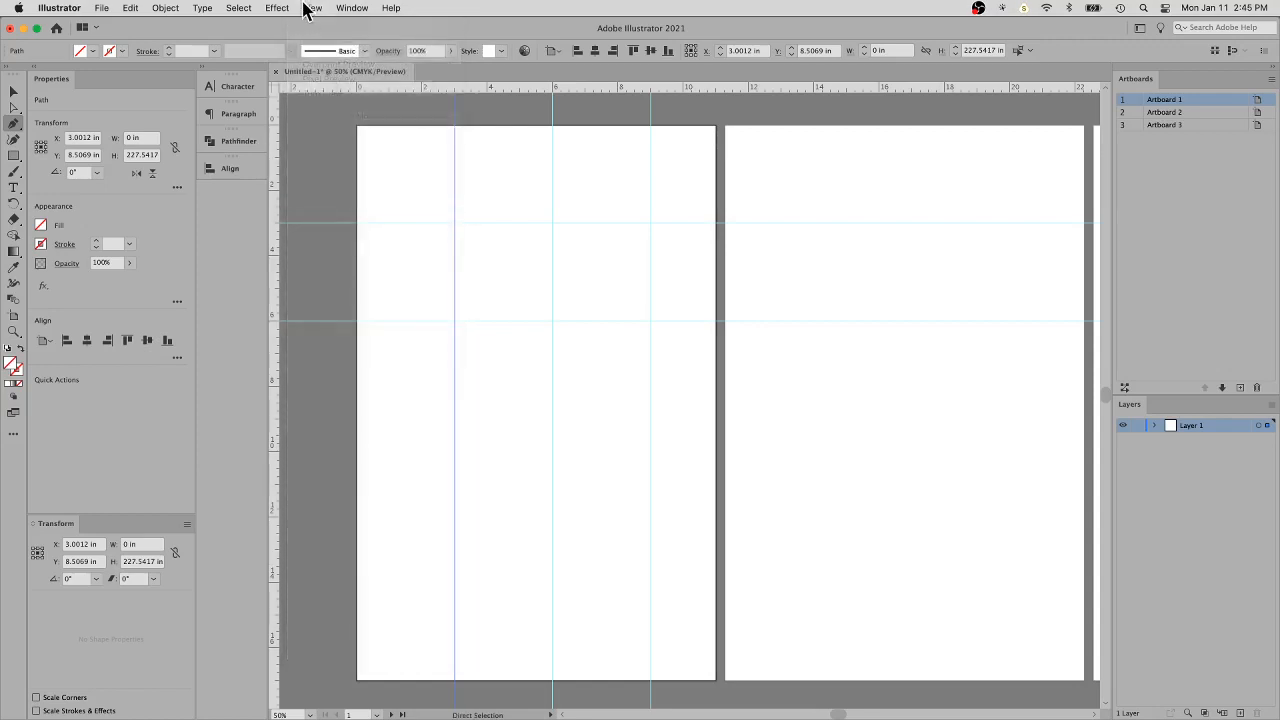
- Delete the horizontal guides at about 3 in and 6 in that run across the artboards
{"action": "left_click_drag", "start_coordinate": [933, 283], "coordinate": [694, 306]}
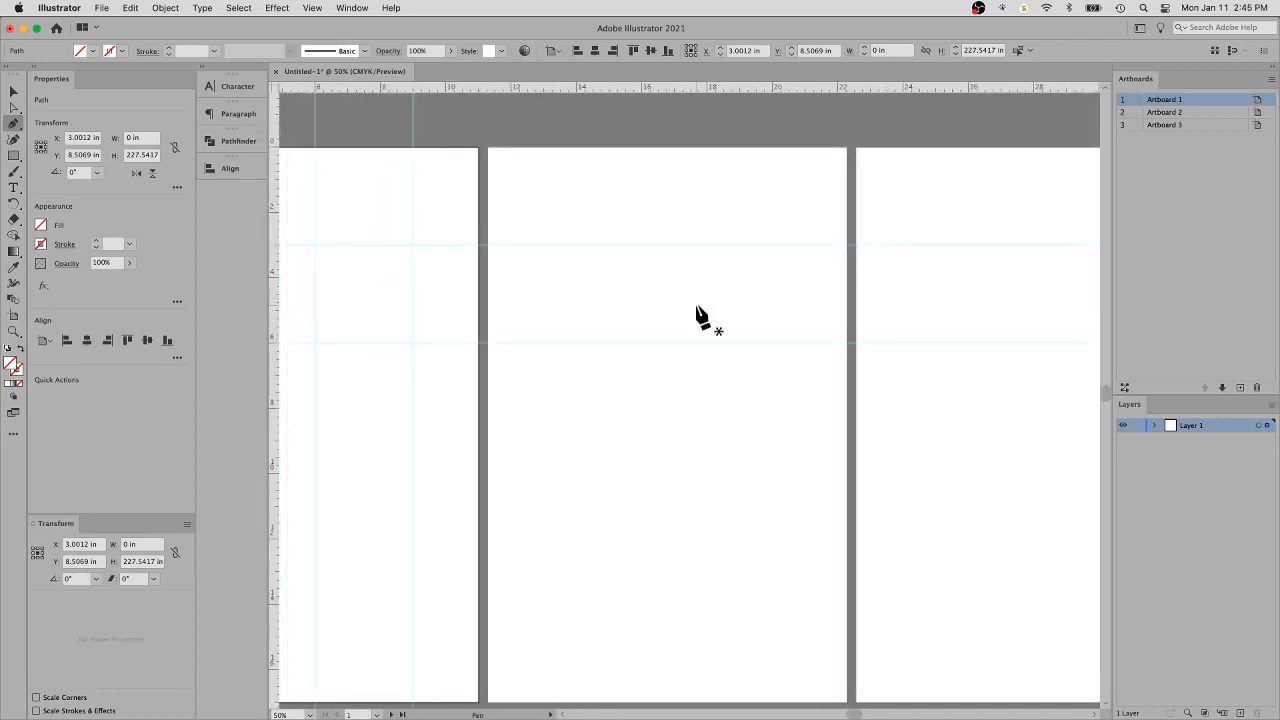
{"action": "key", "text": "super+equal"}
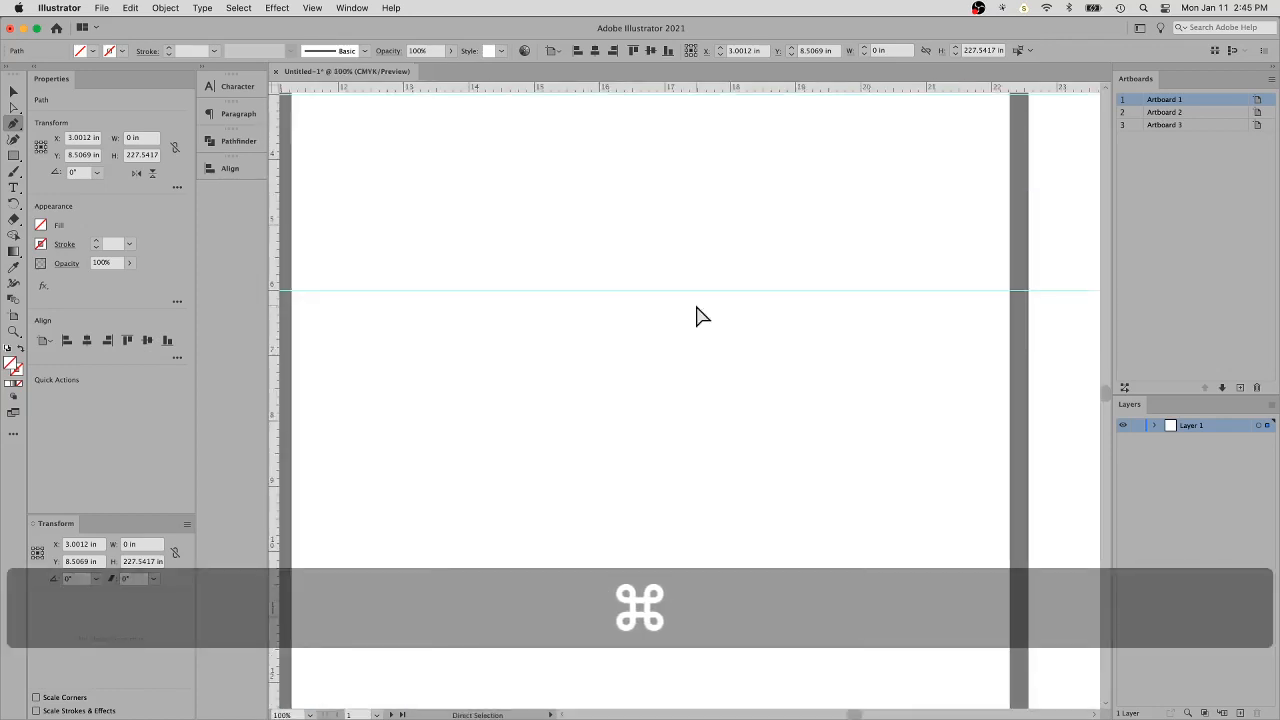
{"action": "key", "text": "super+minus"}
{"action": "key", "text": "super+minus"}
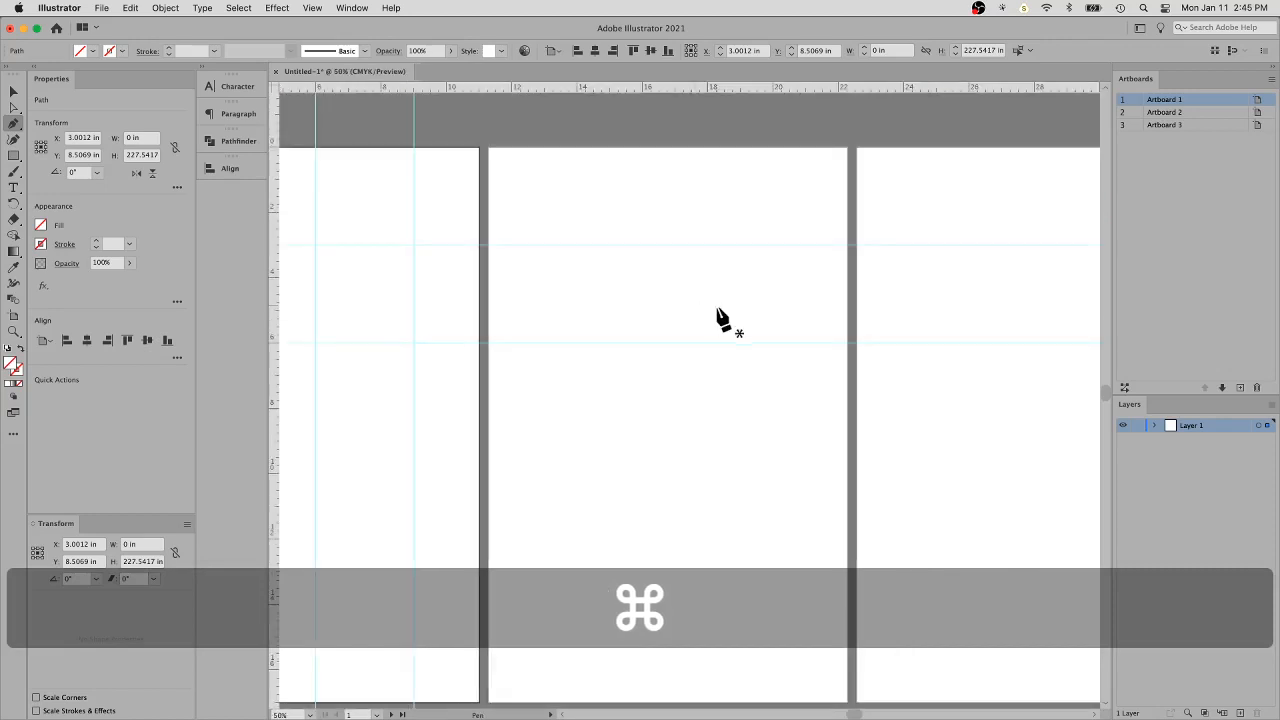
{"action": "left_click", "coordinate": [730, 244], "text": "super"}
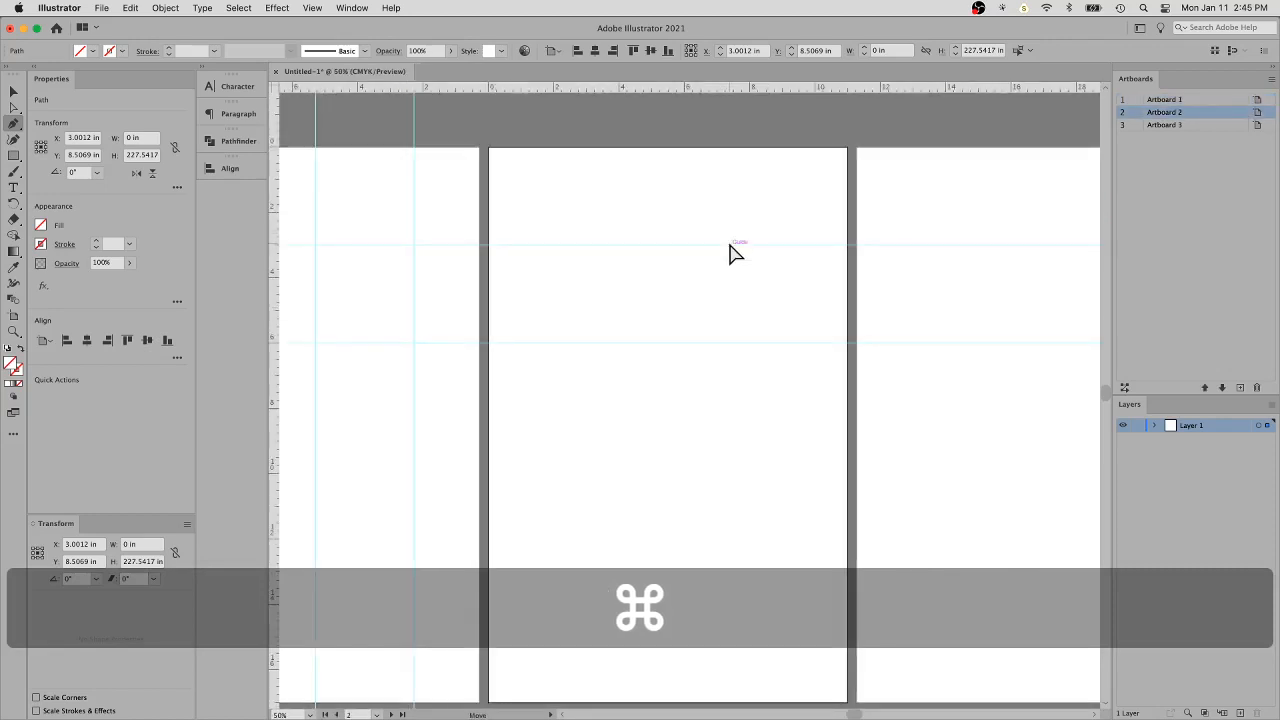
{"action": "key", "text": "Delete"}
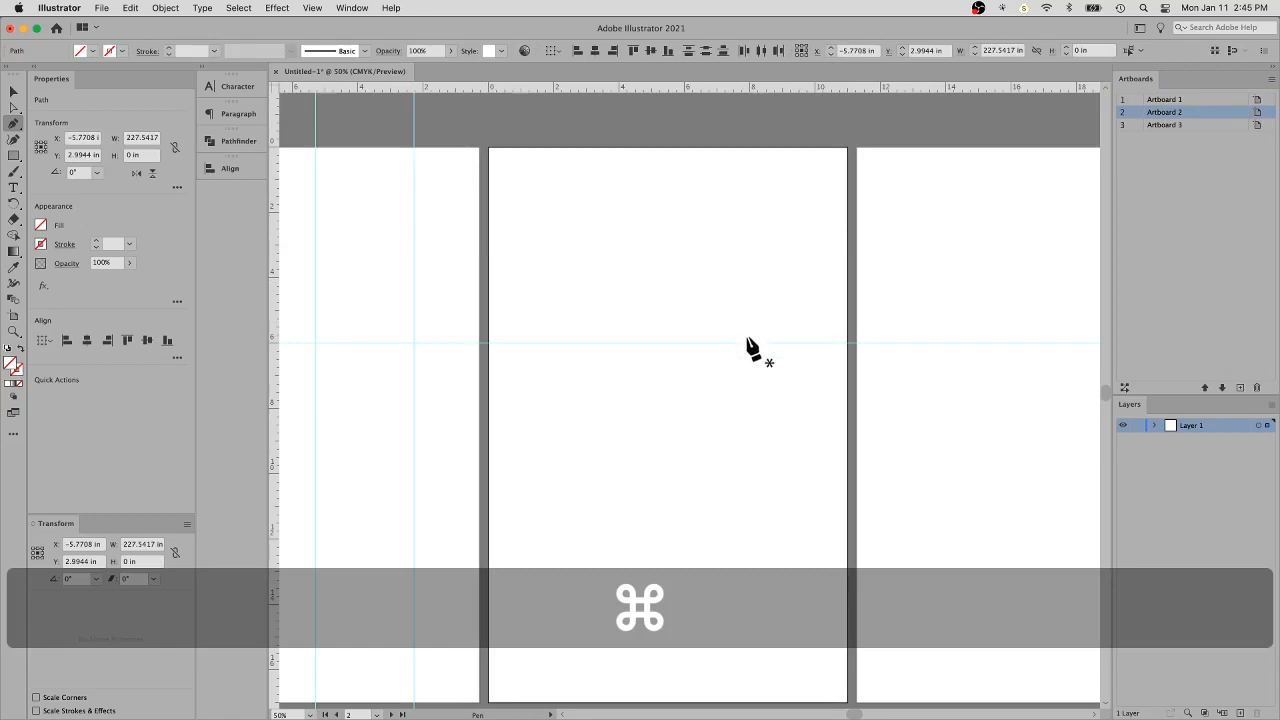
{"action": "key", "text": "space"}
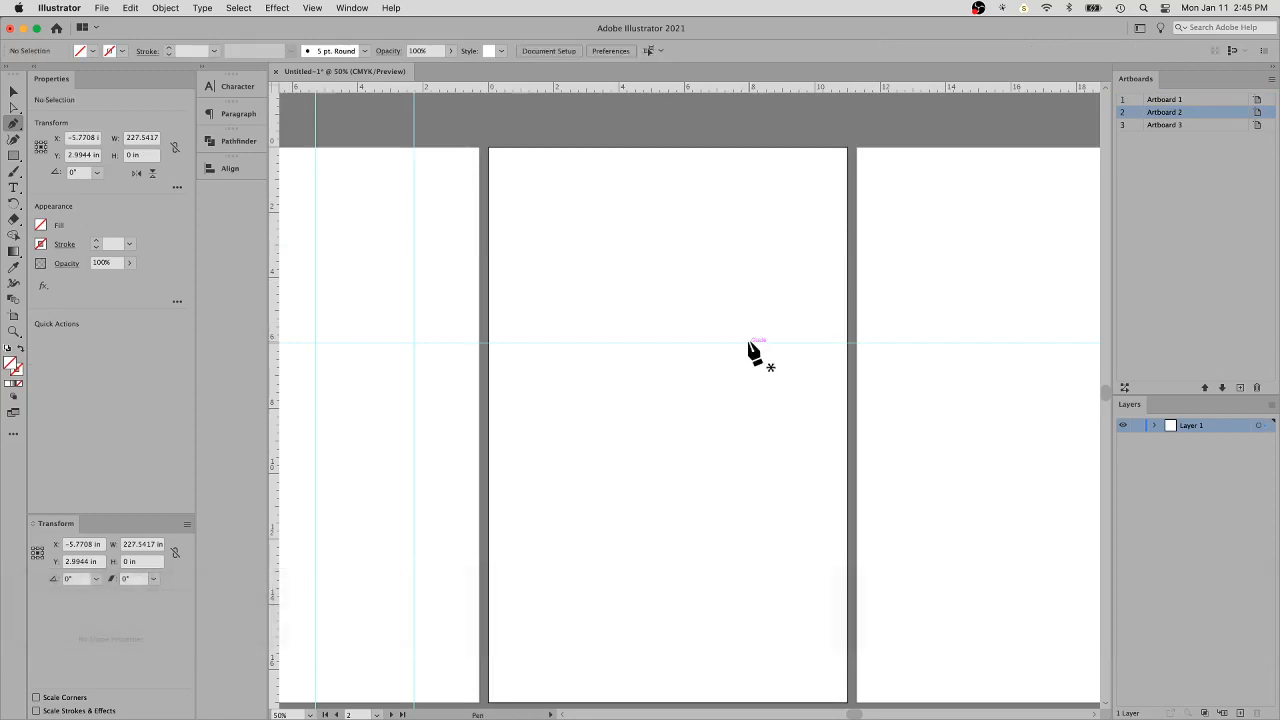
{"action": "key", "text": "space"}
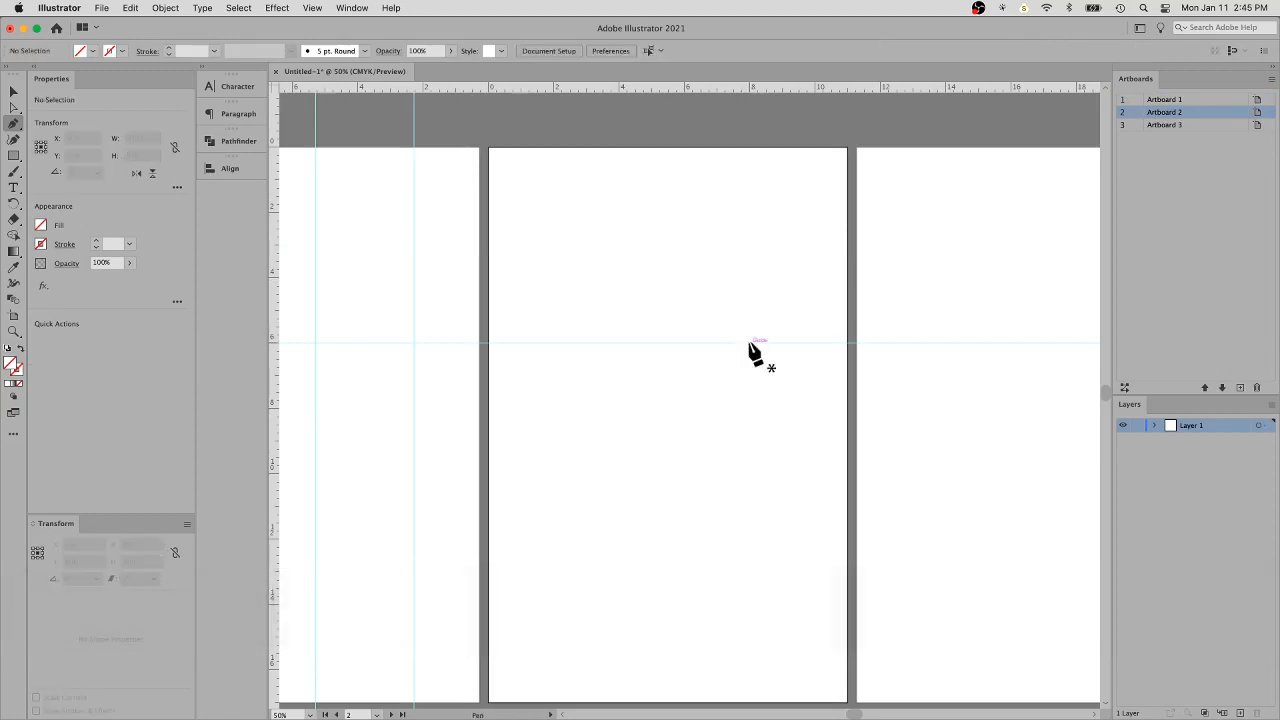
{"action": "key", "text": "space"}
{"action": "key", "text": "v"}
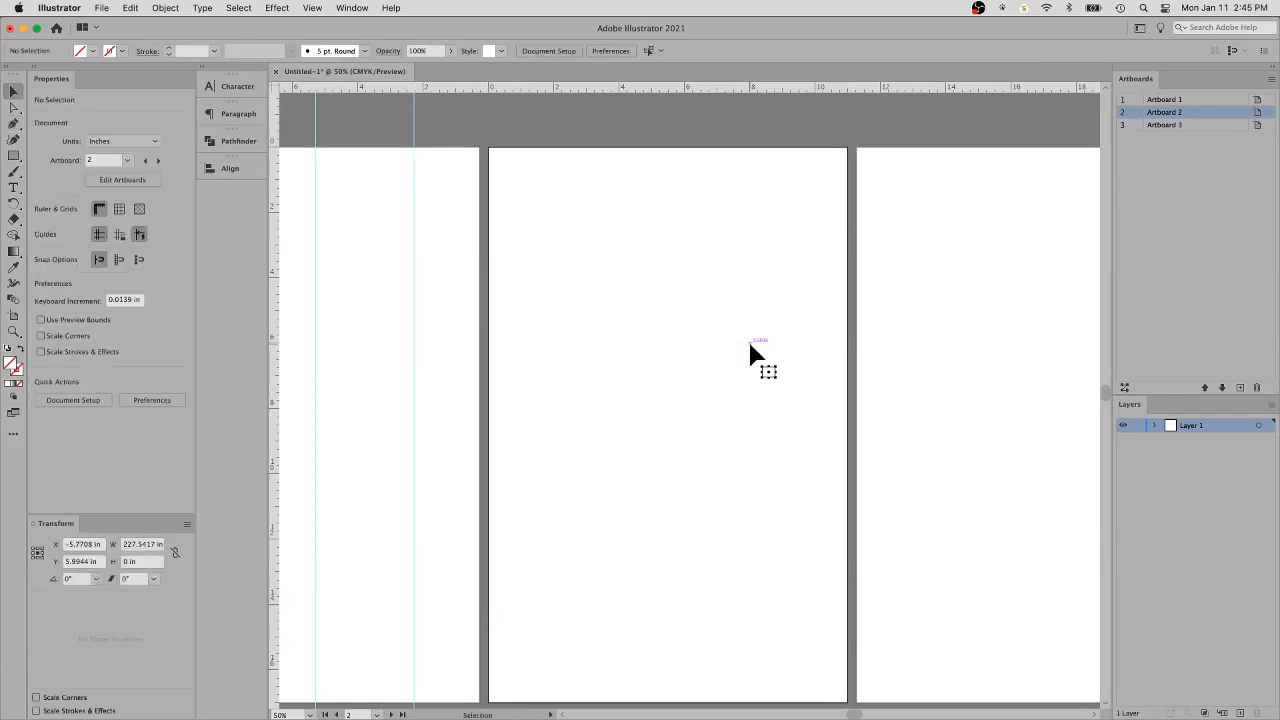
- Try drawing a two-point path with the Pen tool on the second artboard, without fill or stroke, and undo it
{"action": "left_click_drag", "start_coordinate": [617, 323], "coordinate": [623, 226]}
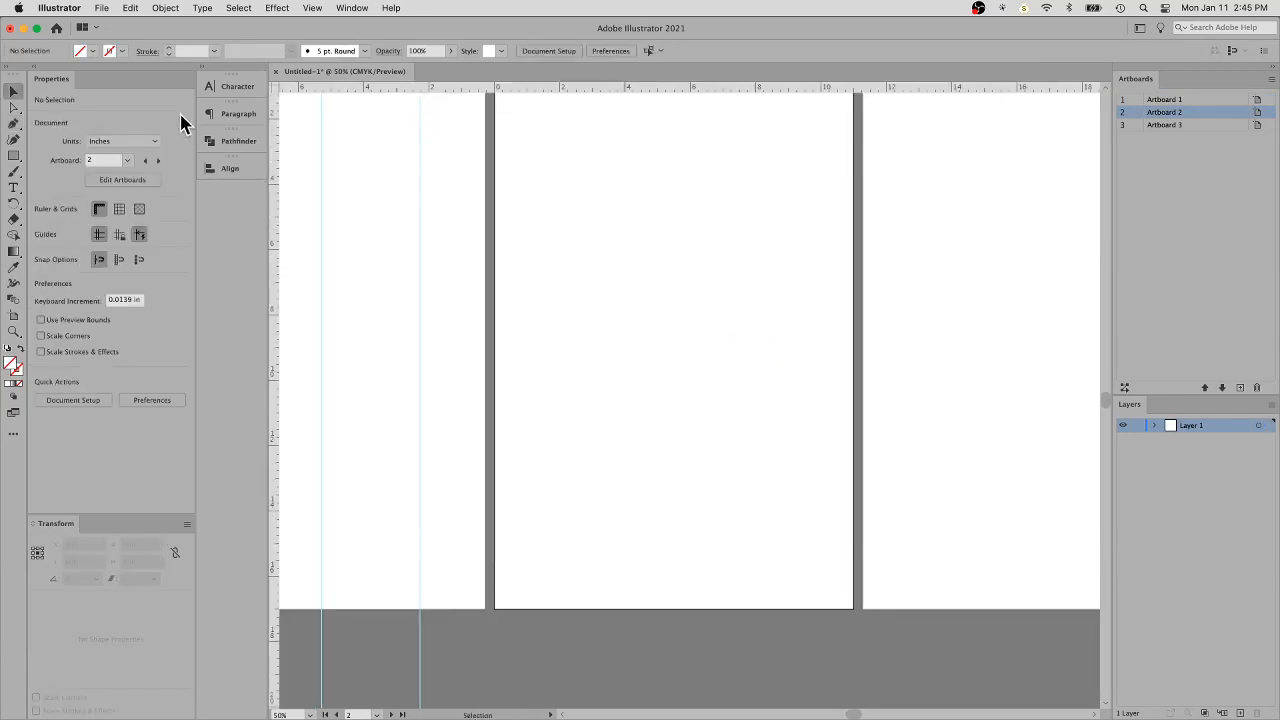
{"action": "left_click", "coordinate": [14, 124]}
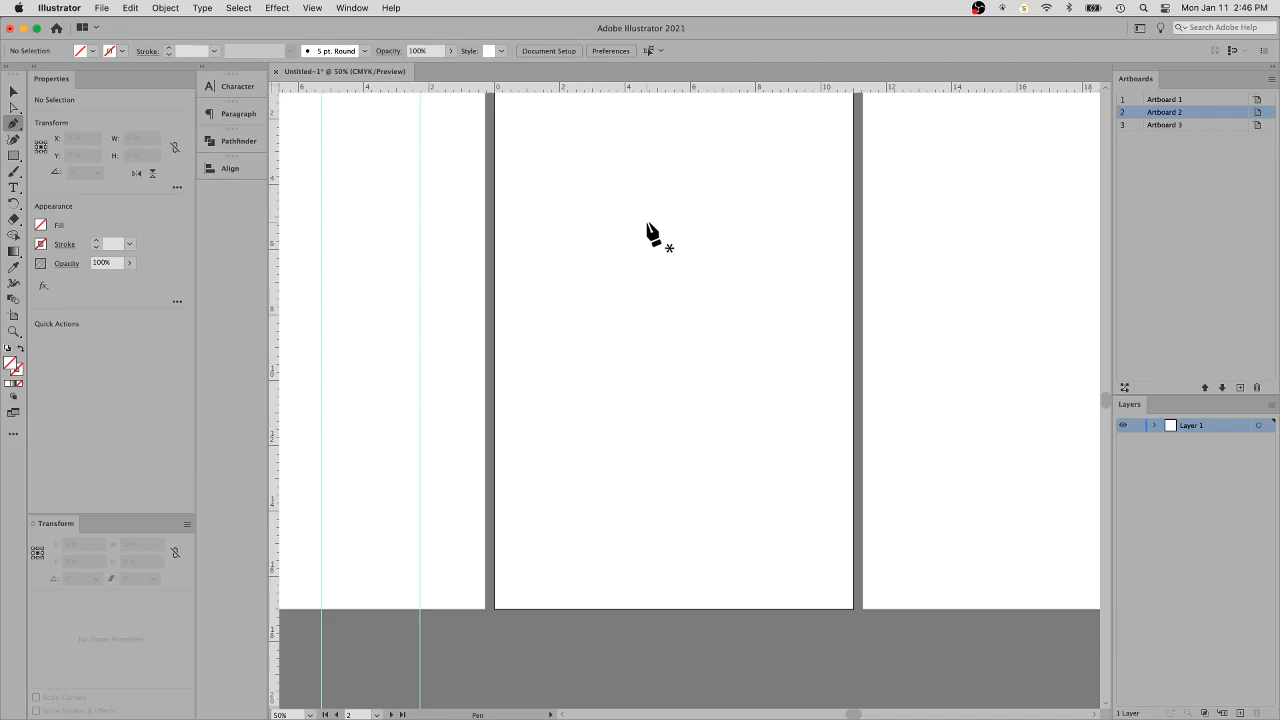
{"action": "left_click", "coordinate": [577, 426]}
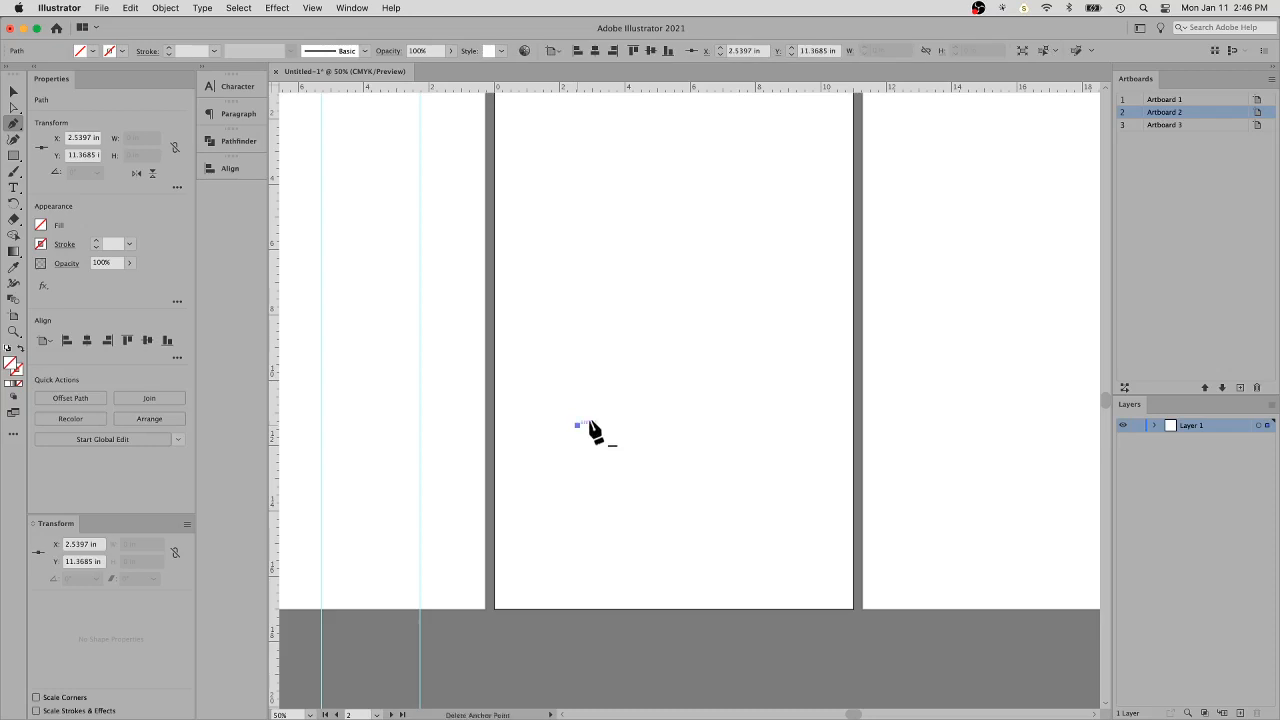
{"action": "left_click", "coordinate": [606, 306]}
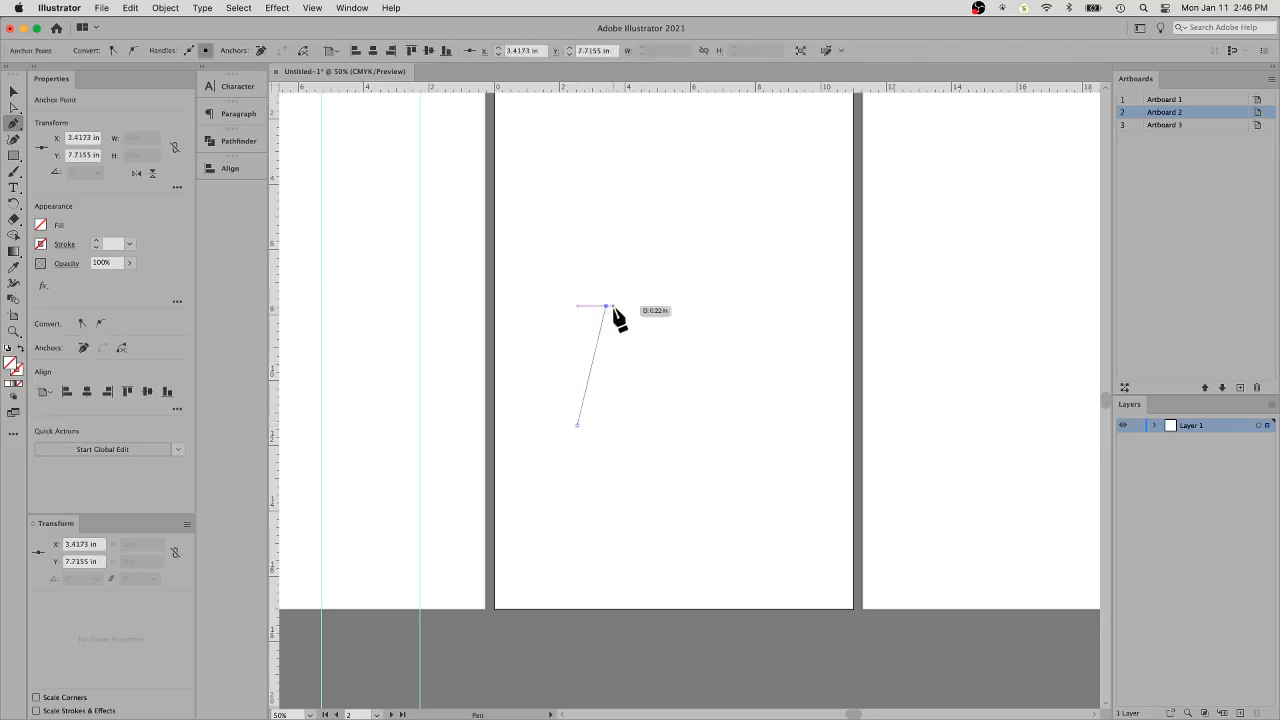
{"action": "key", "text": "super+z"}
{"action": "key", "text": "super+z"}
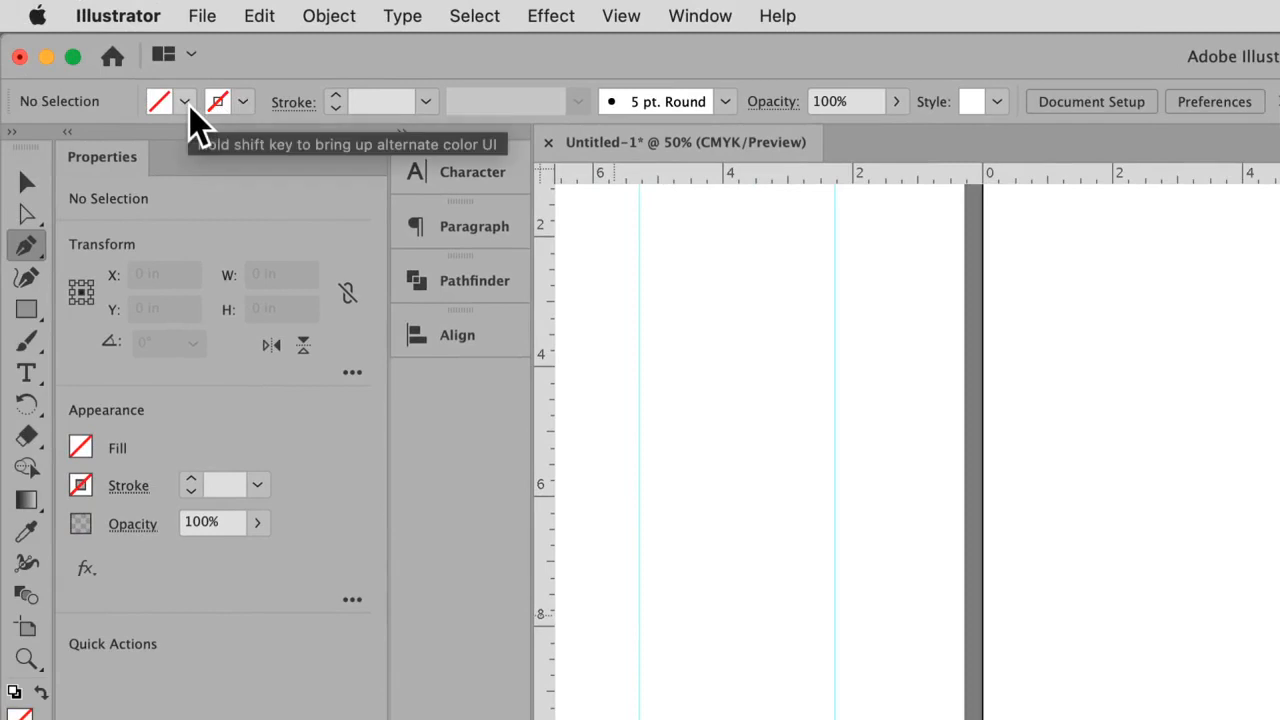
- Set the stroke to Black at 1 pt for new paths, keeping the fill at none
{"action": "left_click", "coordinate": [243, 103]}
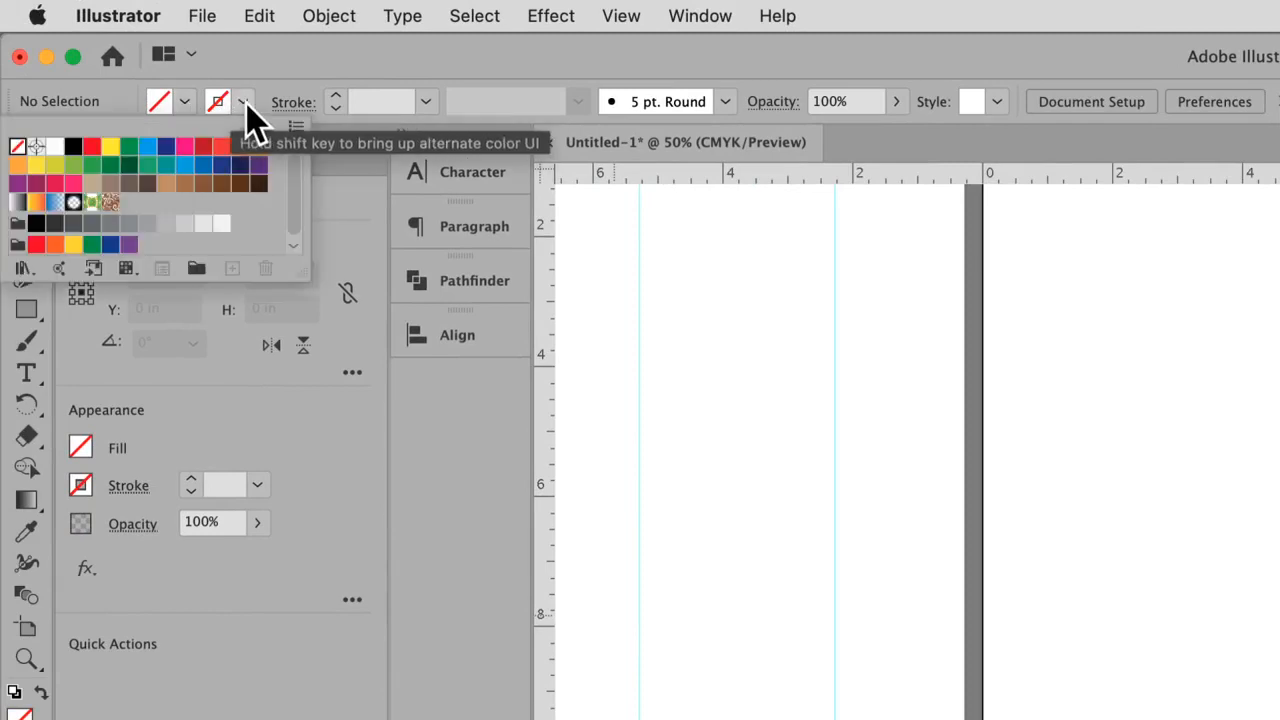
{"action": "left_click", "coordinate": [244, 104]}
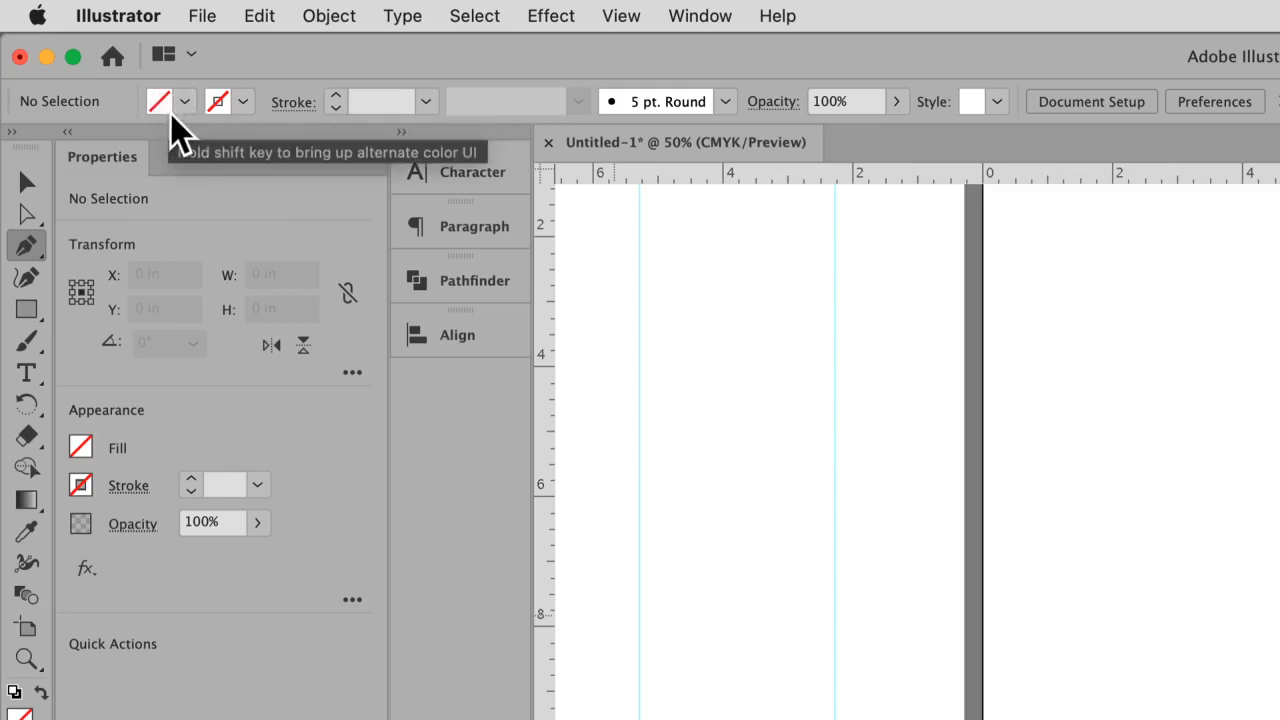
{"action": "left_click", "coordinate": [244, 101]}
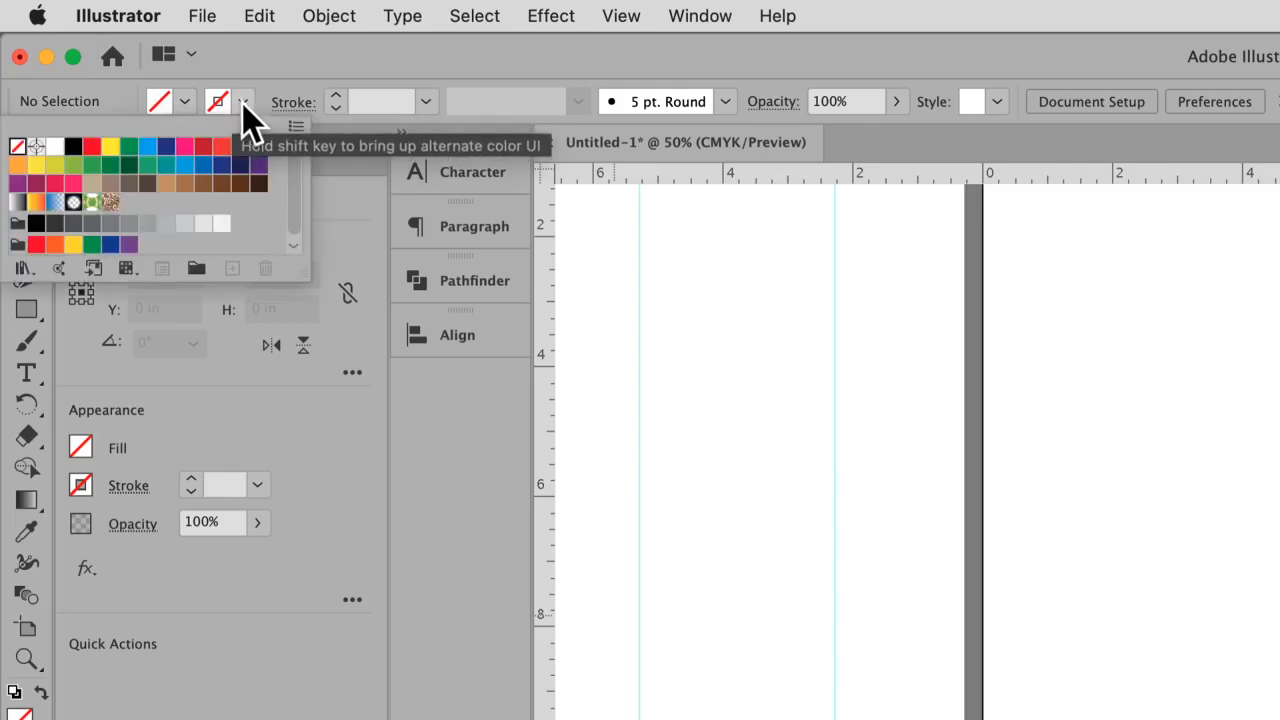
{"action": "left_click", "coordinate": [73, 147]}
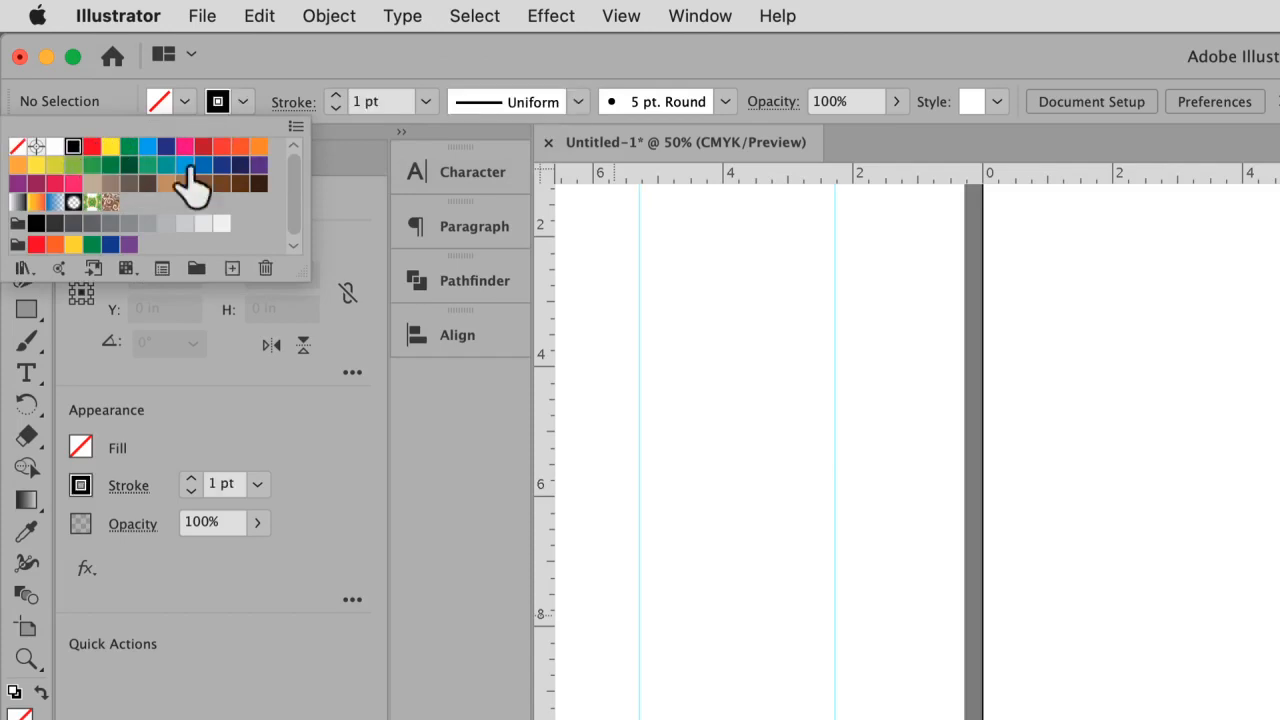
{"action": "left_click", "coordinate": [298, 72]}
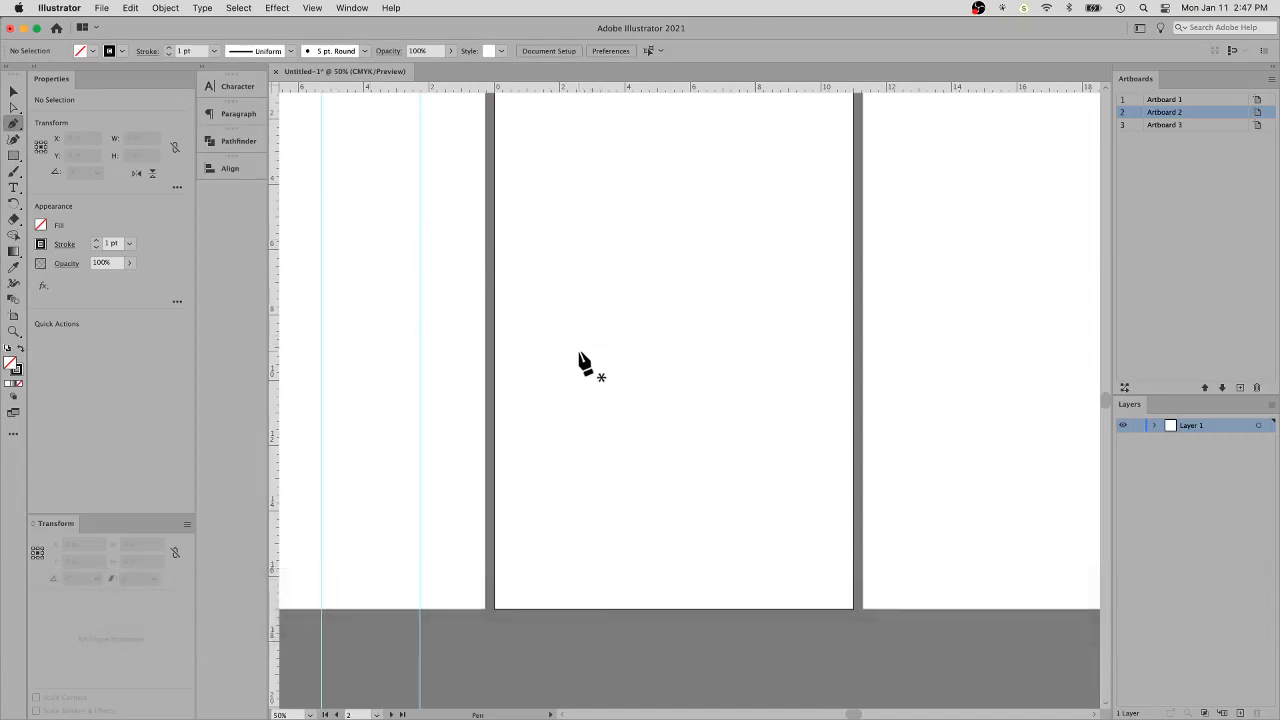
- Start a straight-sided hand outline on the second artboard at about X 2.2, Y 11.3 in, drawing the palm's outer edge and the little finger
{"action": "left_click", "coordinate": [567, 421]}
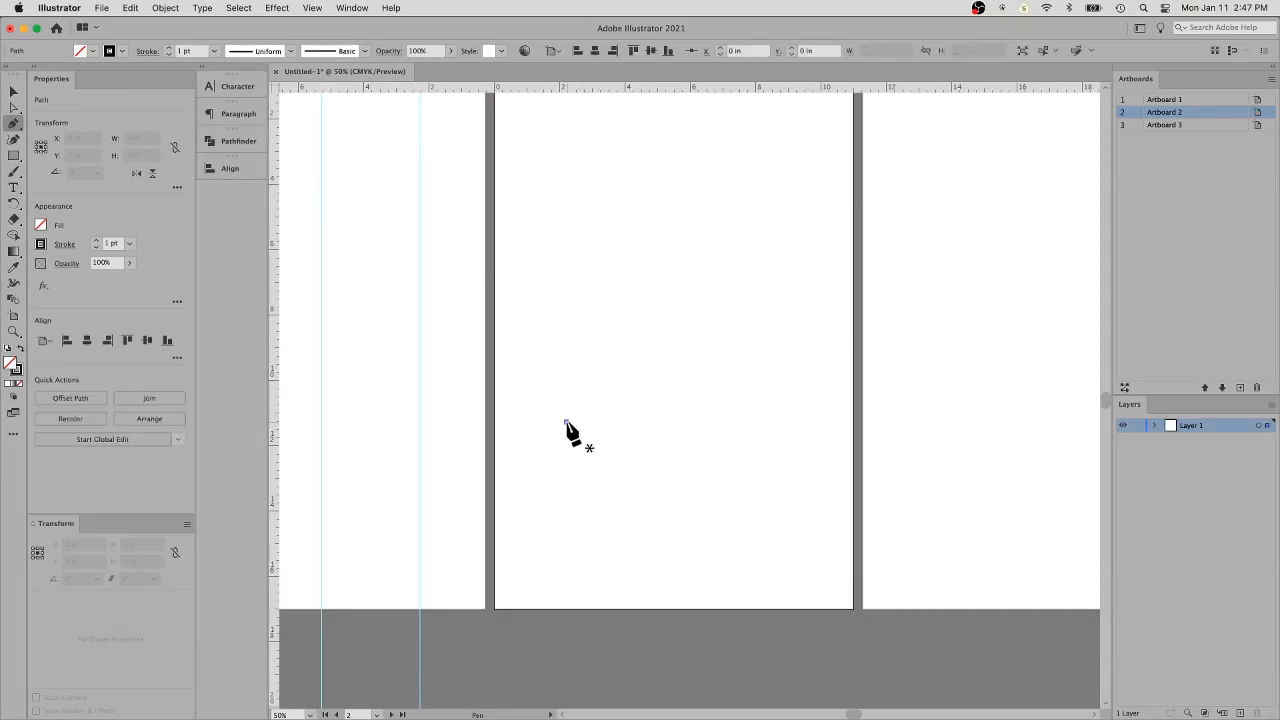
{"action": "left_click", "coordinate": [577, 321]}
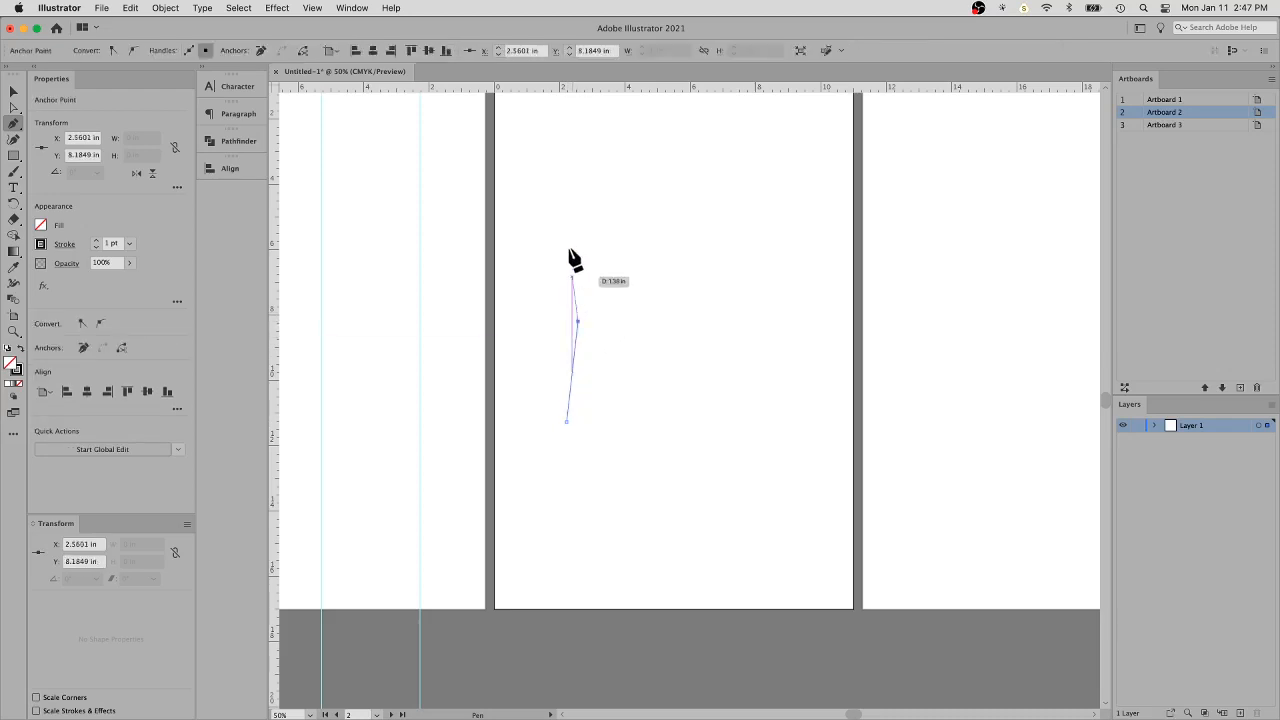
{"action": "left_click", "coordinate": [551, 228]}
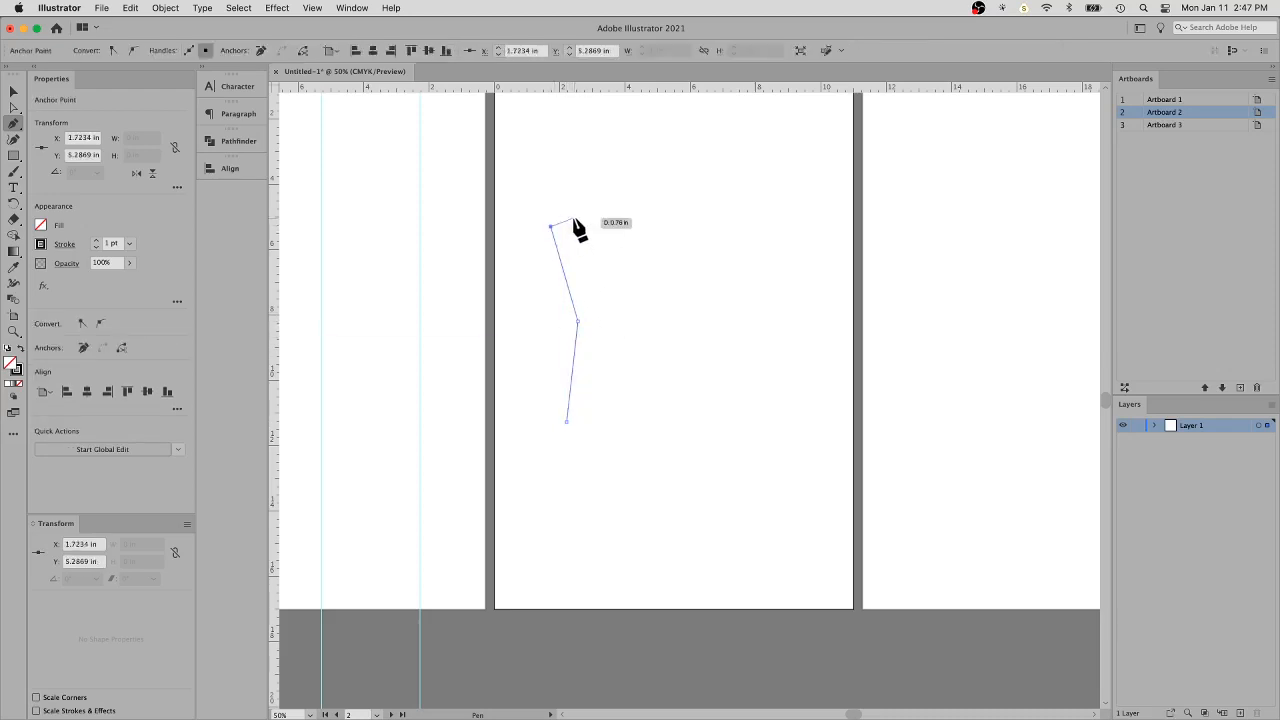
{"action": "left_click", "coordinate": [567, 218]}
{"action": "left_click", "coordinate": [598, 312]}
- Continue the hand outline with flat-tipped ring, middle and index fingers, ending at the base of the thumb
{"action": "left_click", "coordinate": [589, 202]}
{"action": "left_click", "coordinate": [603, 196]}
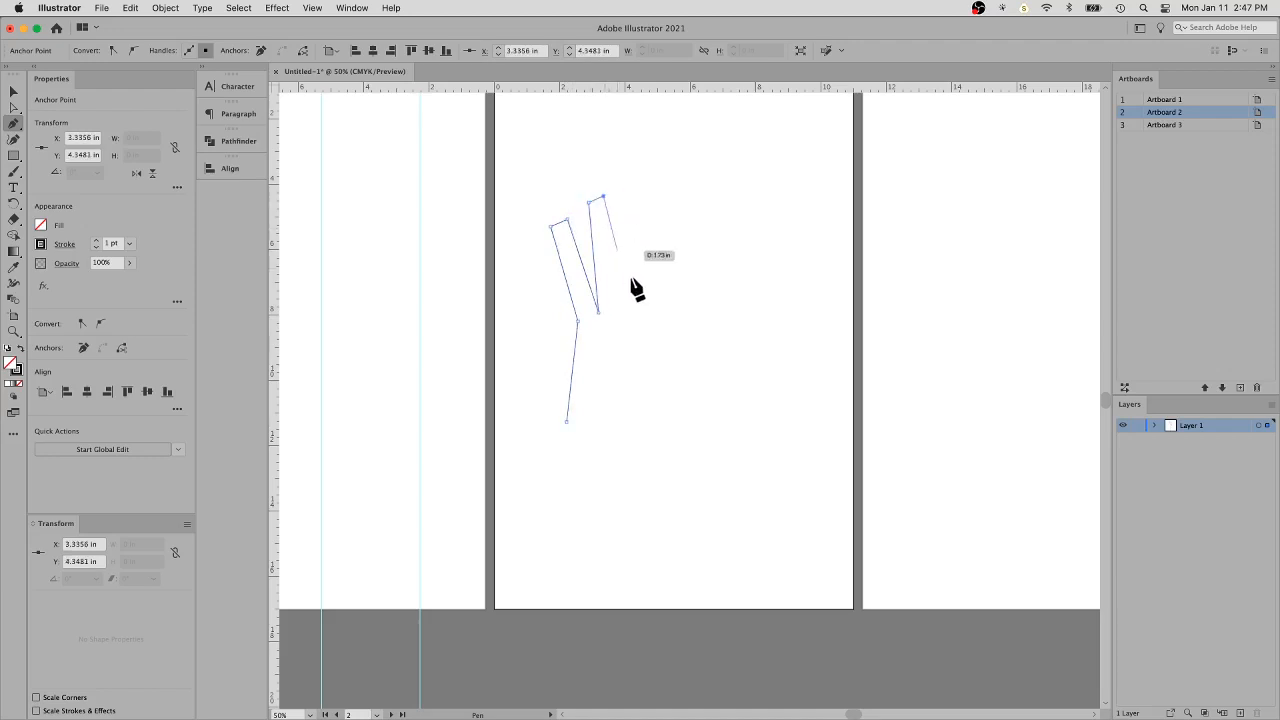
{"action": "left_click", "coordinate": [625, 296]}
{"action": "left_click", "coordinate": [625, 175]}
{"action": "left_click", "coordinate": [647, 175]}
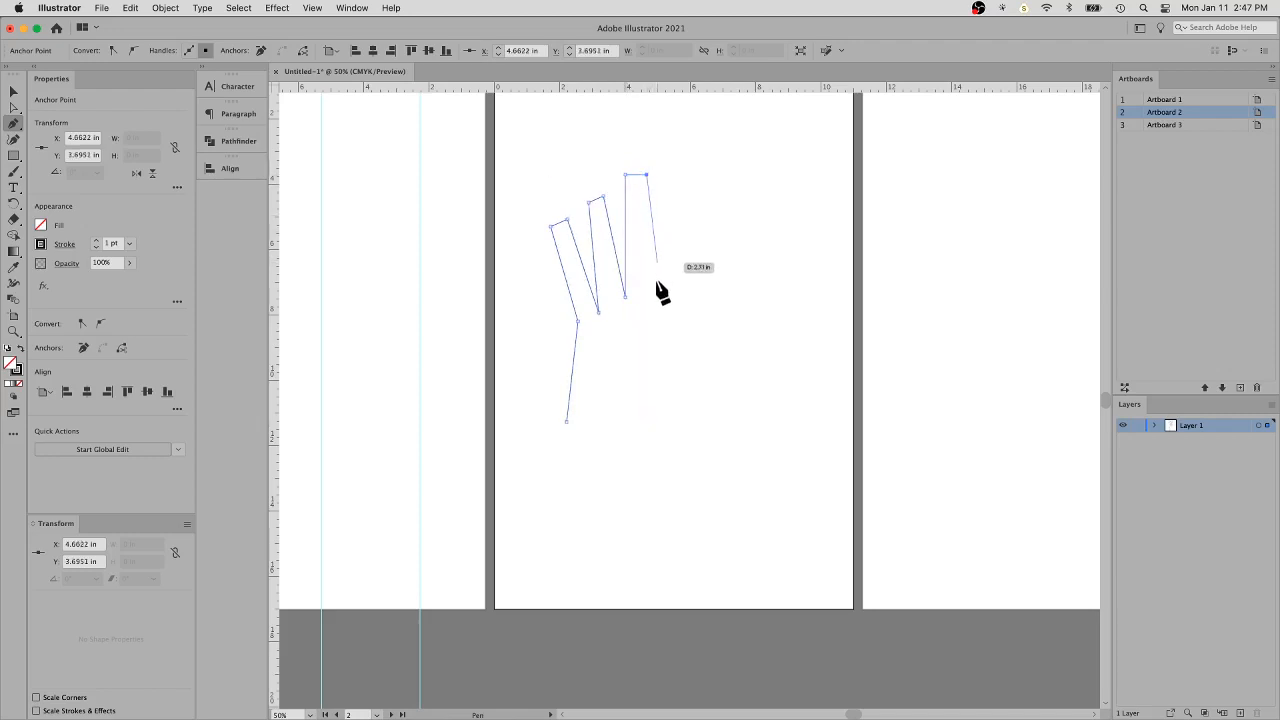
{"action": "left_click", "coordinate": [654, 285]}
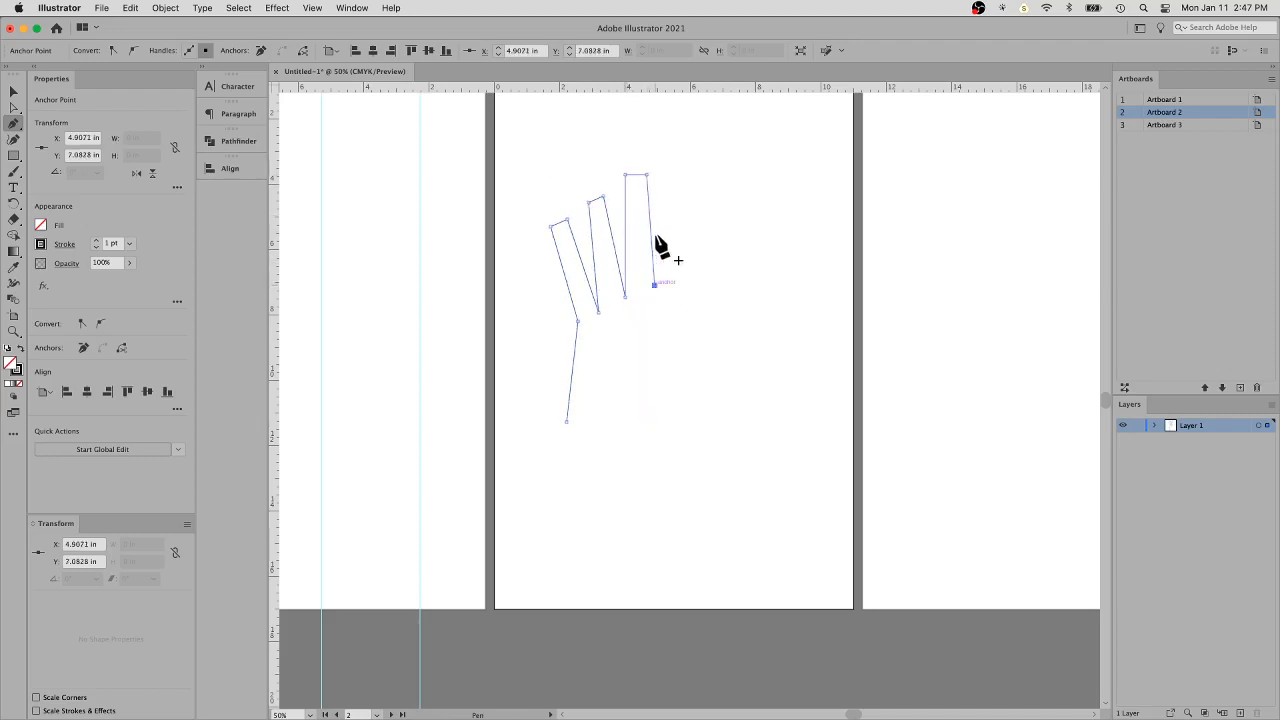
{"action": "left_click", "coordinate": [670, 180]}
{"action": "left_click", "coordinate": [689, 184]}
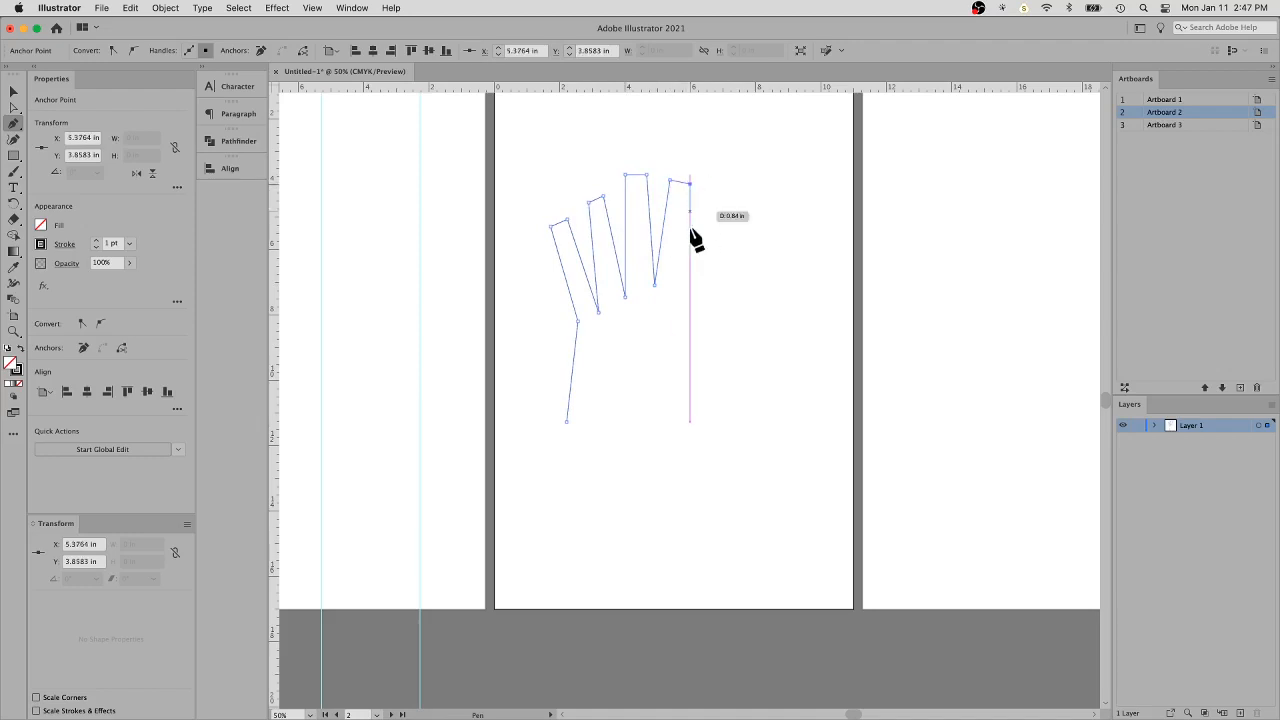
{"action": "left_click", "coordinate": [668, 333]}
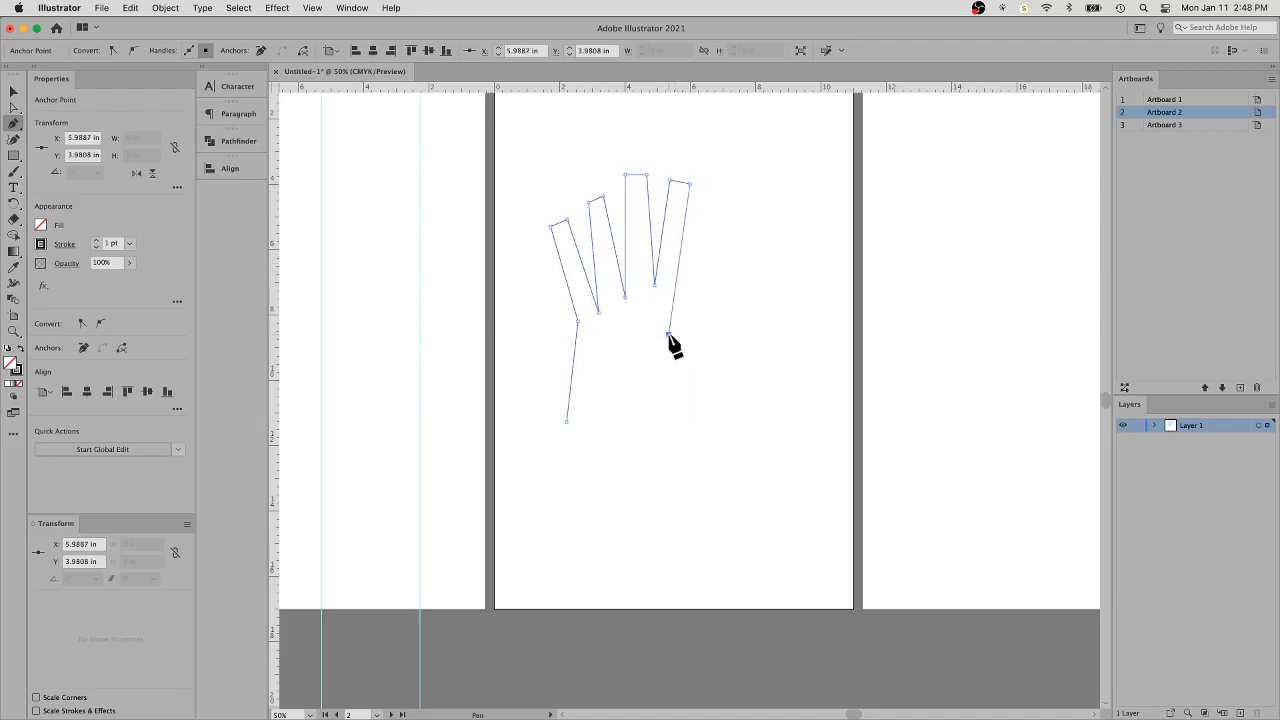
- Add the thumb and the palm's inner edge down to the wrist at about X 5.1, Y 11.8 in
{"action": "left_click", "coordinate": [728, 317]}
{"action": "left_click", "coordinate": [733, 347]}
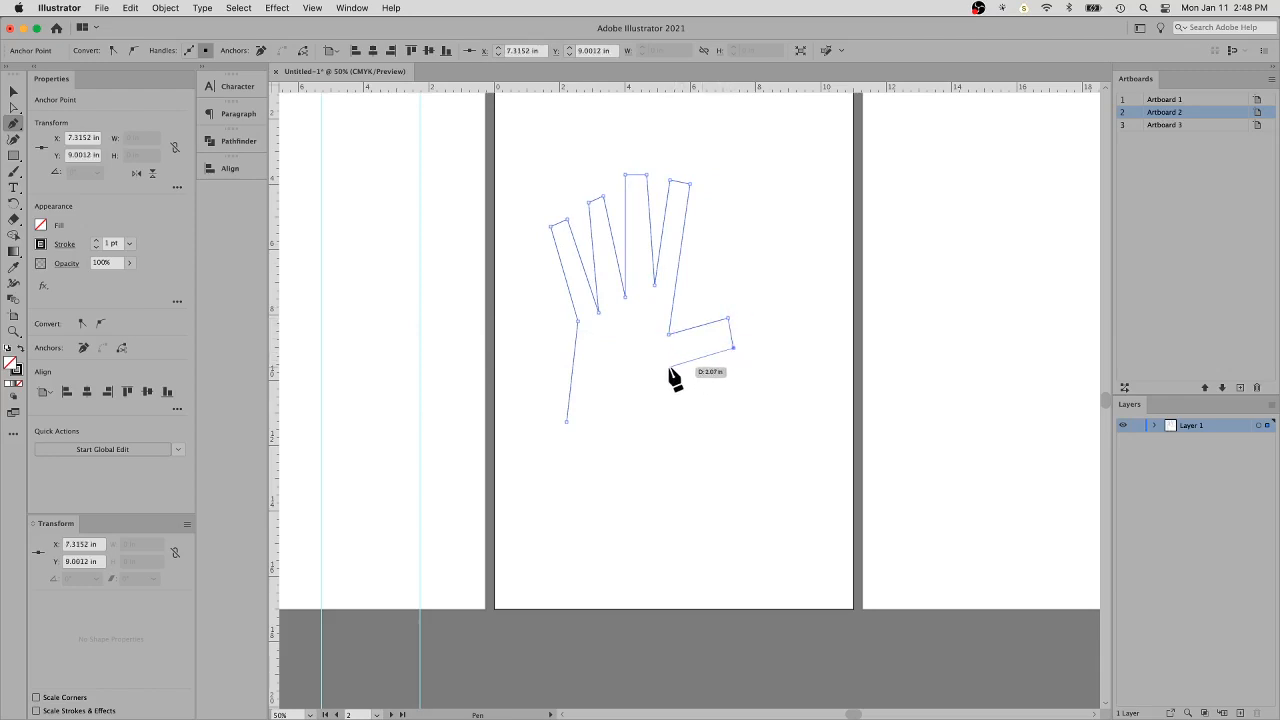
{"action": "left_click", "coordinate": [668, 367]}
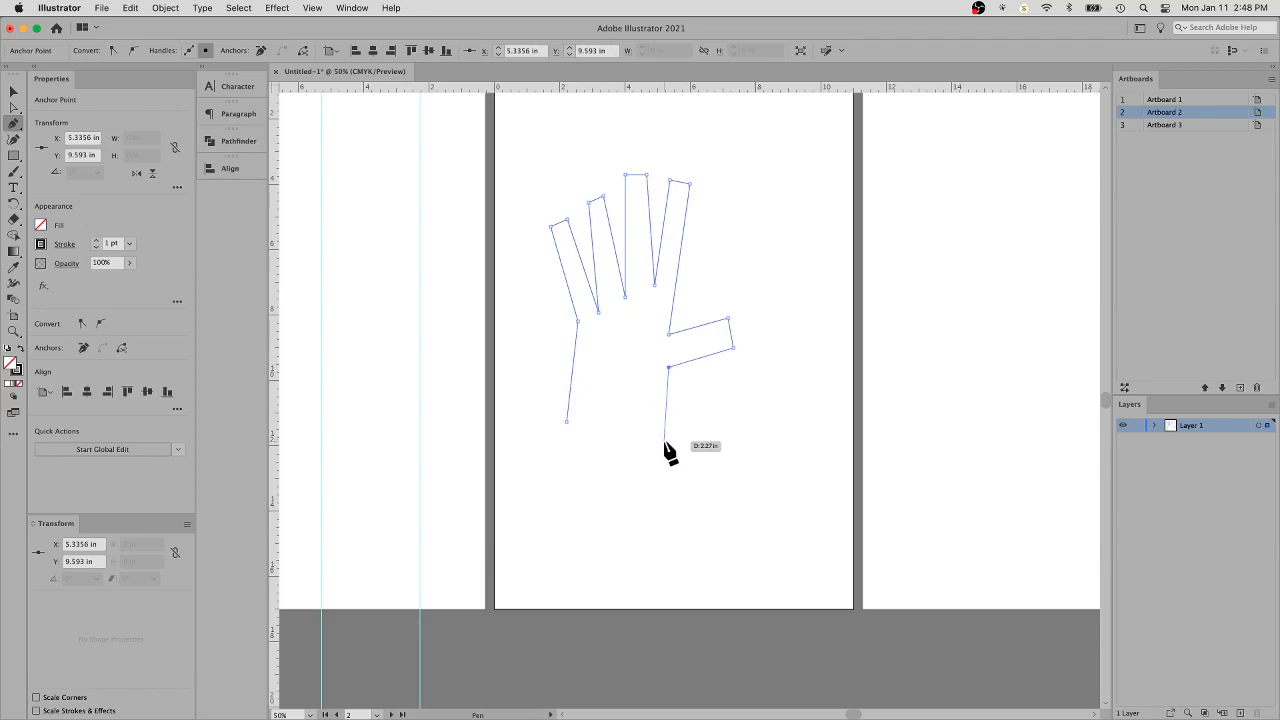
{"action": "left_click", "coordinate": [661, 440]}
- Close the hand outline across the wrist at its starting anchor point and view the whole artboard
{"action": "key", "text": "super+equal"}
{"action": "key", "text": "super+equal"}
{"action": "key", "text": "super+equal"}
{"action": "key", "text": "super+equal"}
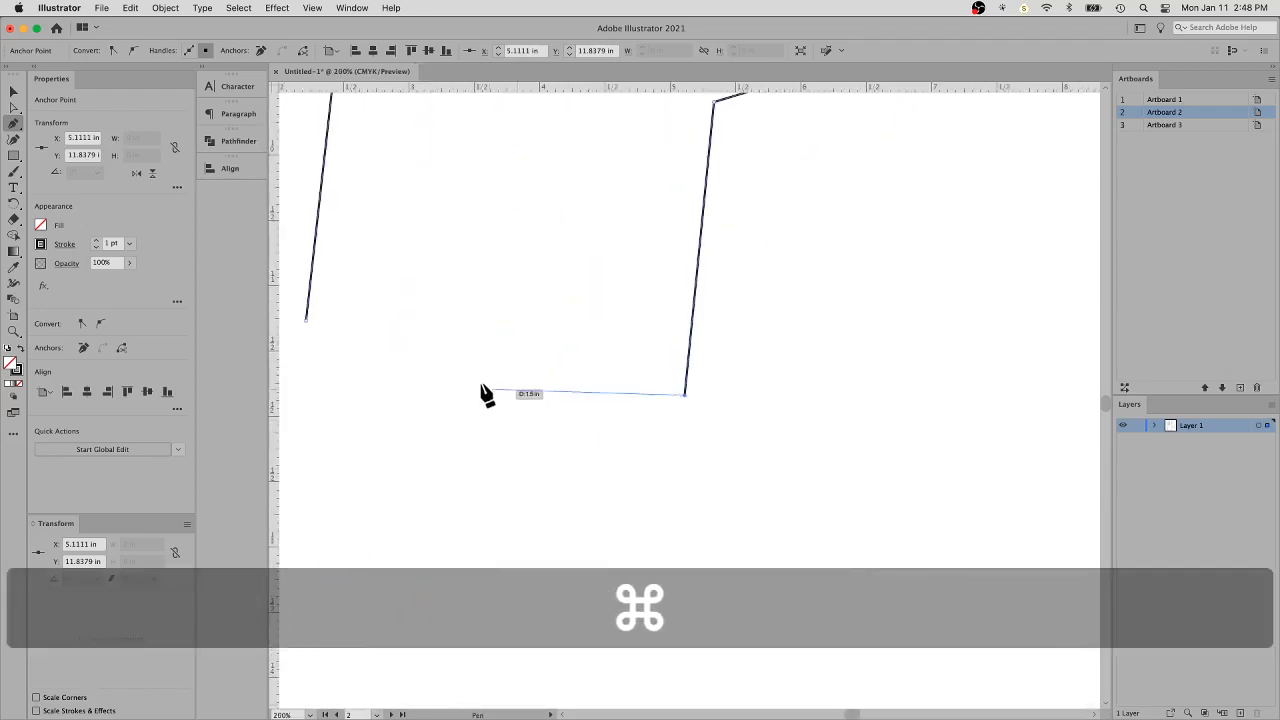
{"action": "key", "text": "space"}
{"action": "left_click_drag", "start_coordinate": [426, 340], "coordinate": [580, 363]}
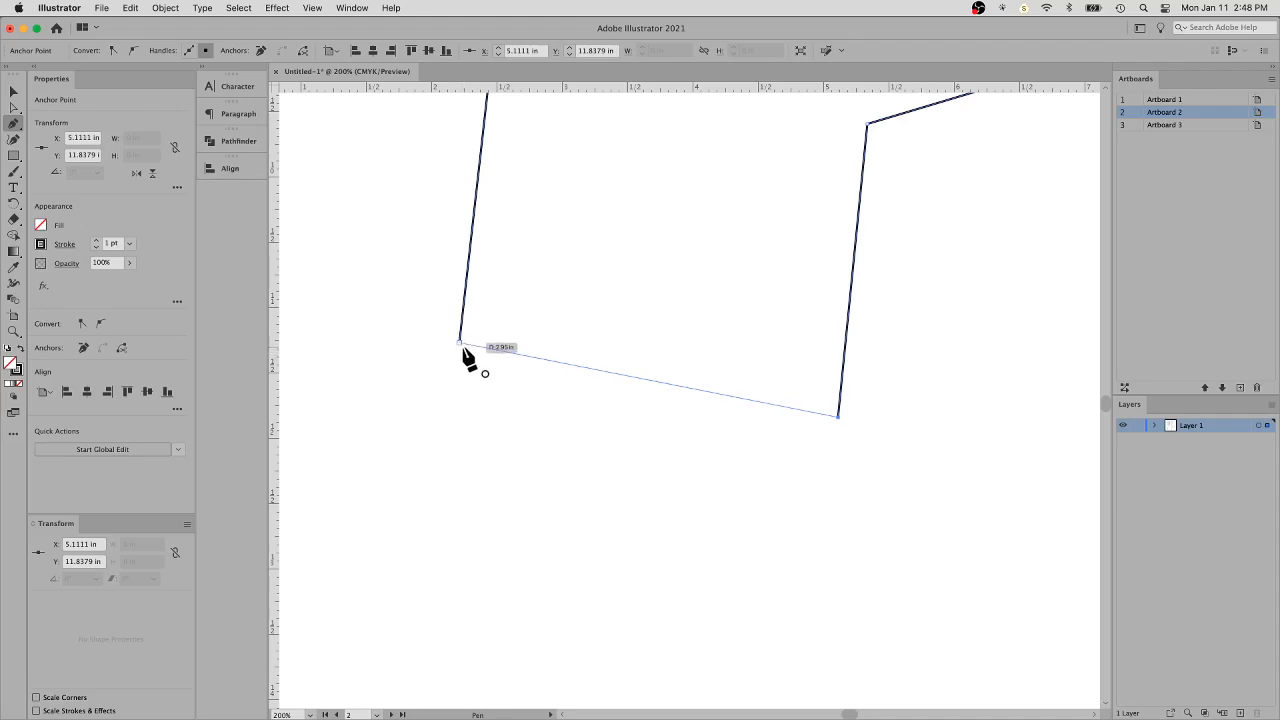
{"action": "left_click", "coordinate": [460, 344]}
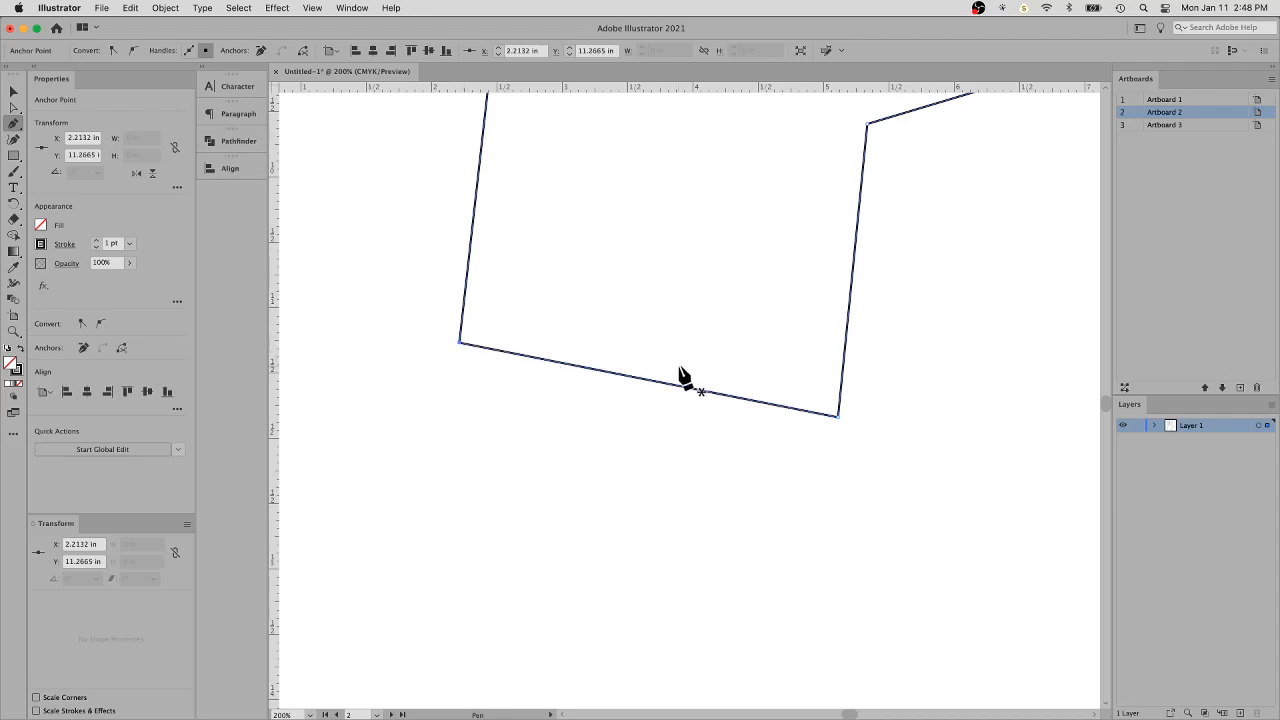
{"action": "key", "text": "super+0"}
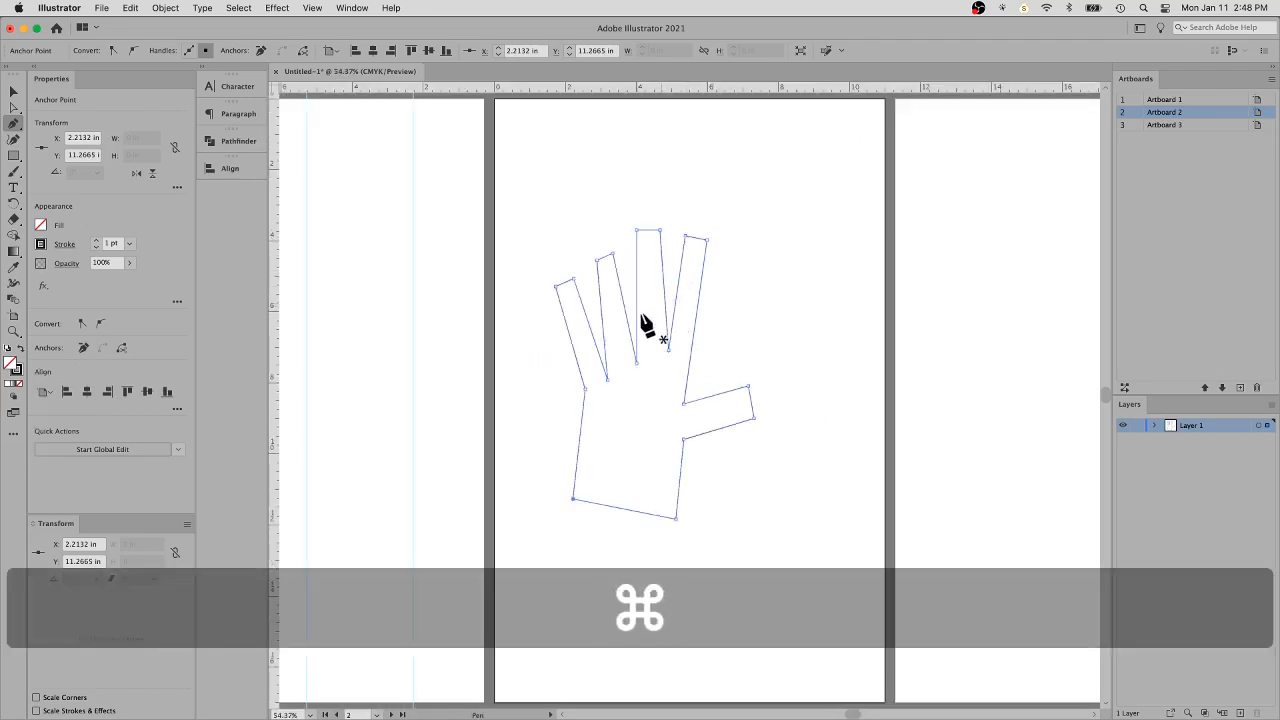
{"action": "key", "text": "space"}
{"action": "left_click_drag", "start_coordinate": [636, 317], "coordinate": [688, 317]}
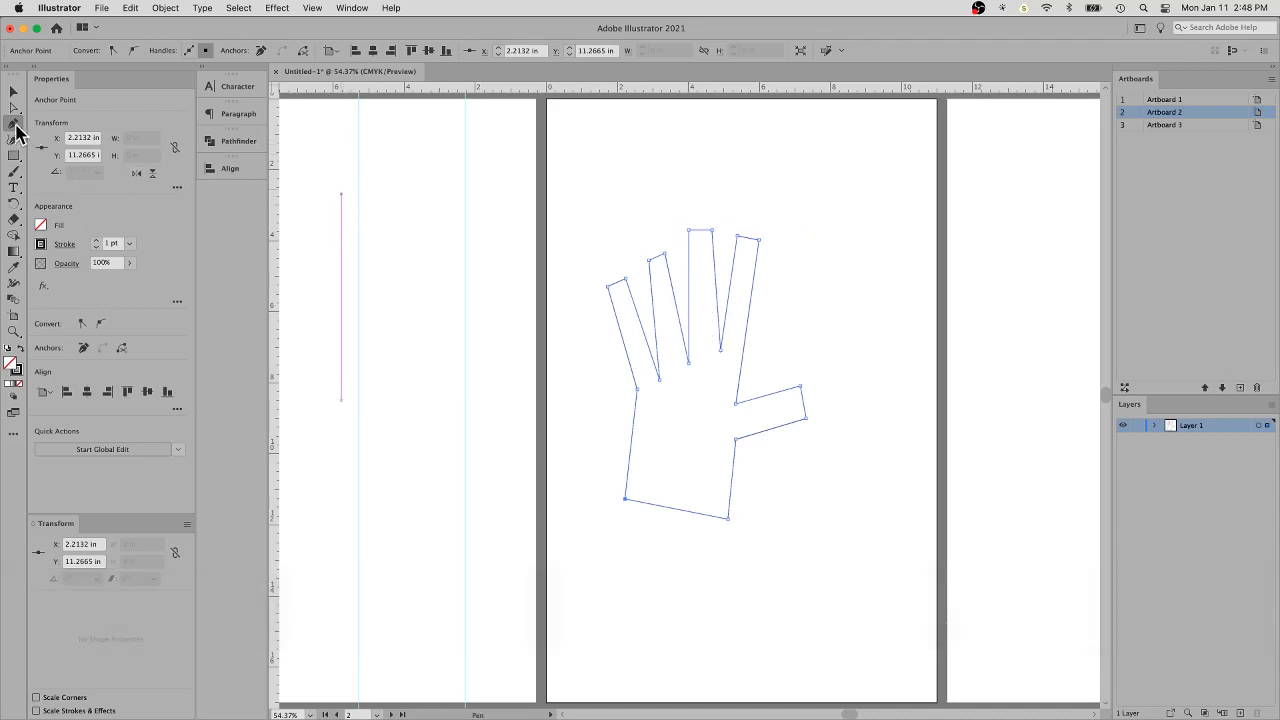
- Switch to the Anchor Point tool and try it on the corner anchors at the tips of the little and ring fingers
{"action": "left_click", "coordinate": [16, 126]}
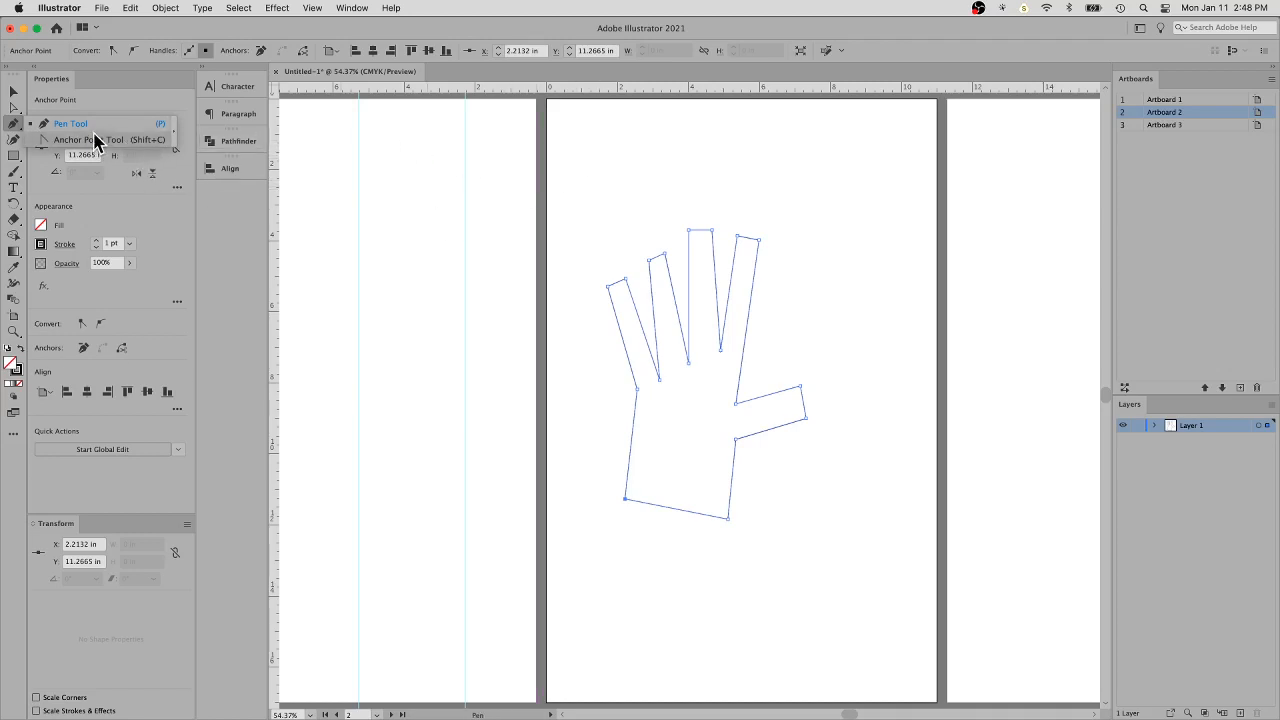
{"action": "left_click", "coordinate": [95, 140]}
{"action": "key", "text": "super+space"}
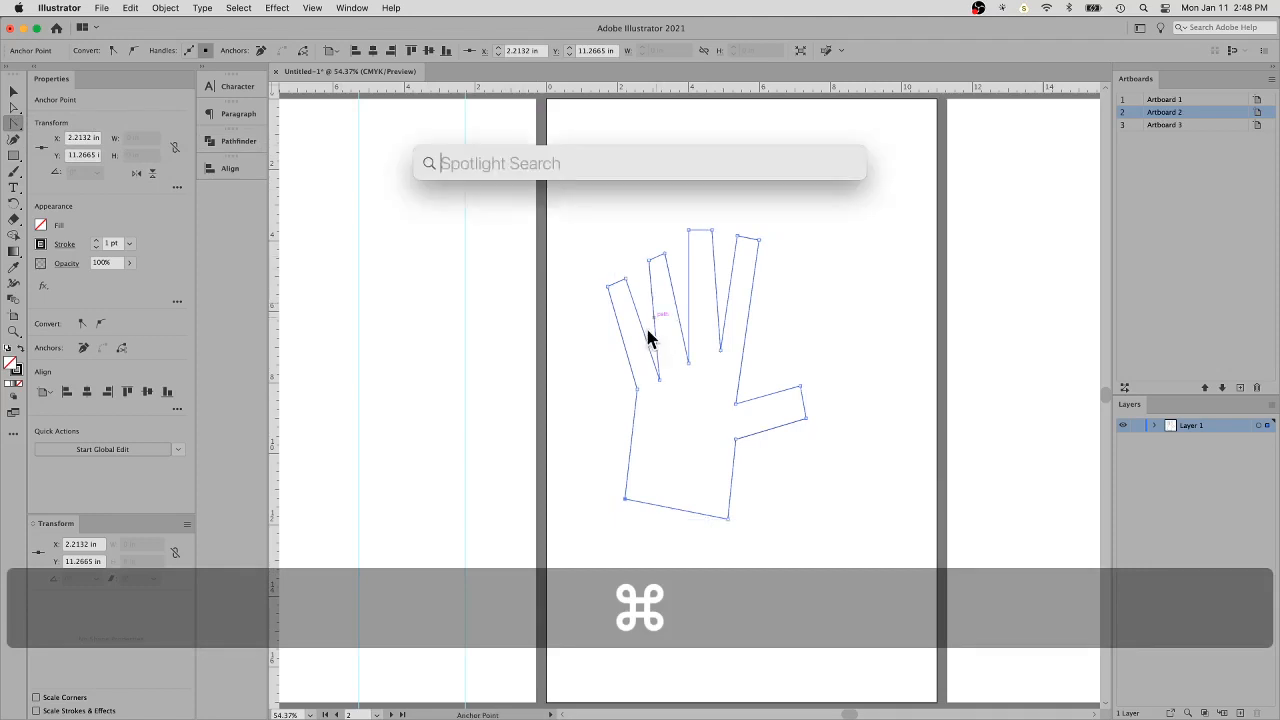
{"action": "key", "text": "super+space"}
{"action": "left_click", "coordinate": [657, 346]}
{"action": "left_click", "coordinate": [663, 364]}
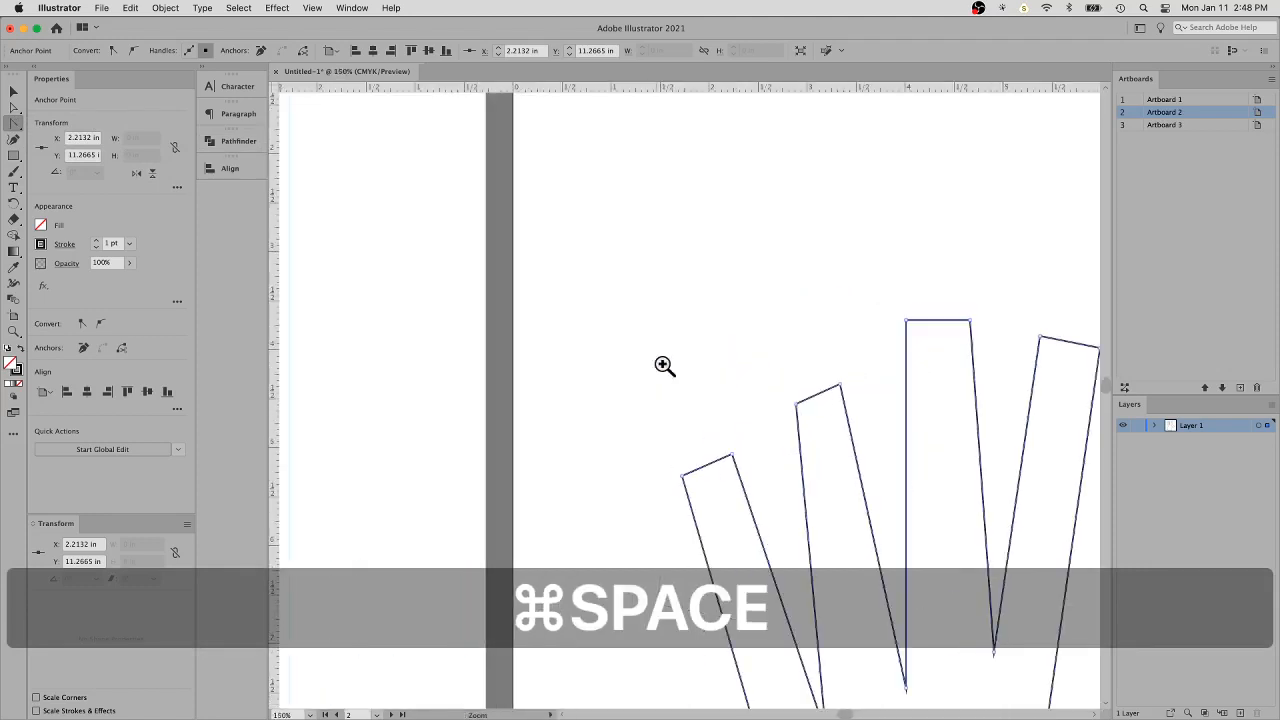
{"action": "left_click_drag", "start_coordinate": [760, 466], "coordinate": [614, 346]}
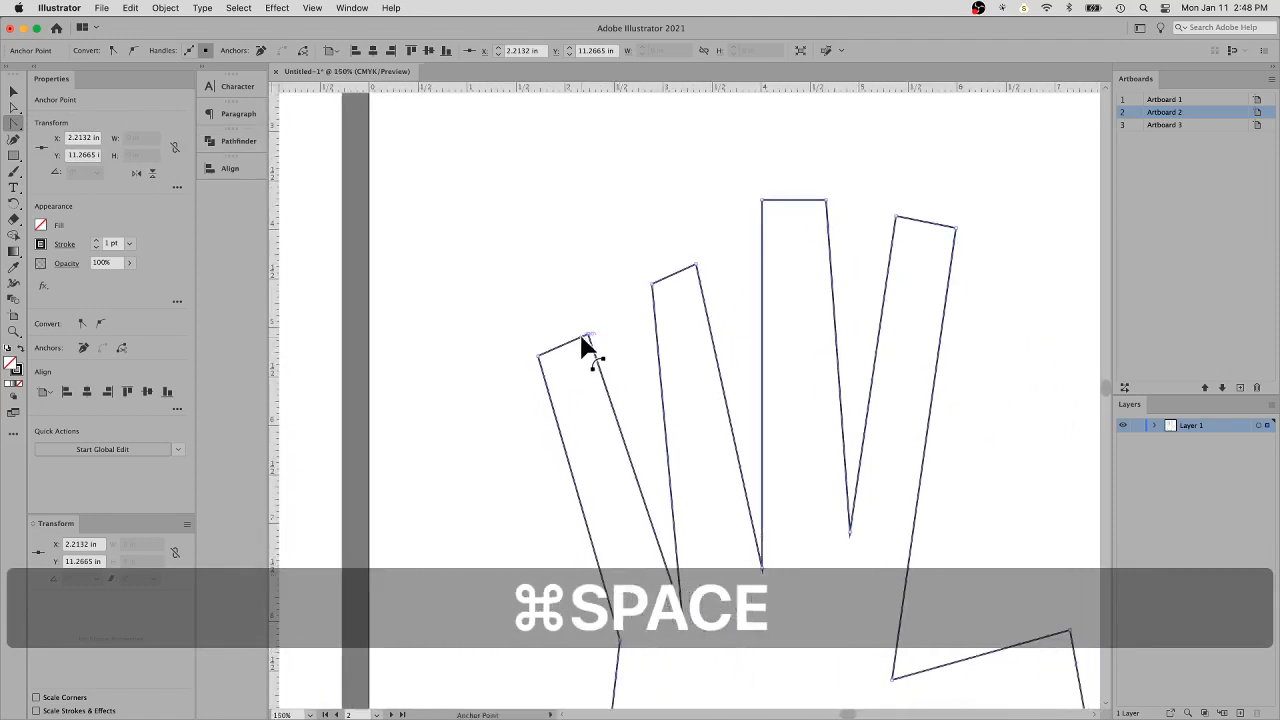
{"action": "left_click", "coordinate": [589, 336]}
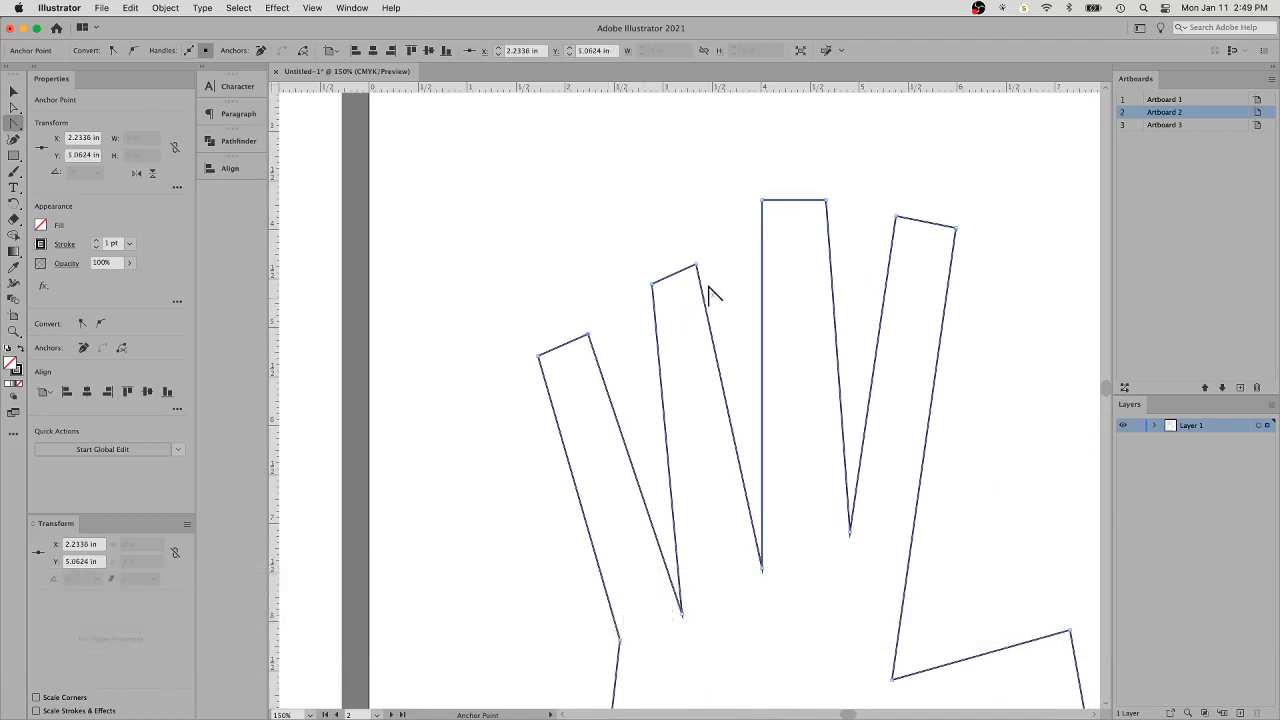
{"action": "left_click", "coordinate": [697, 267]}
{"action": "left_click", "coordinate": [652, 284]}
- Round the middle fingertip by pulling direction handles out of its corner anchor on the index-finger side
{"action": "left_click", "coordinate": [826, 200]}
{"action": "left_click", "coordinate": [827, 201]}
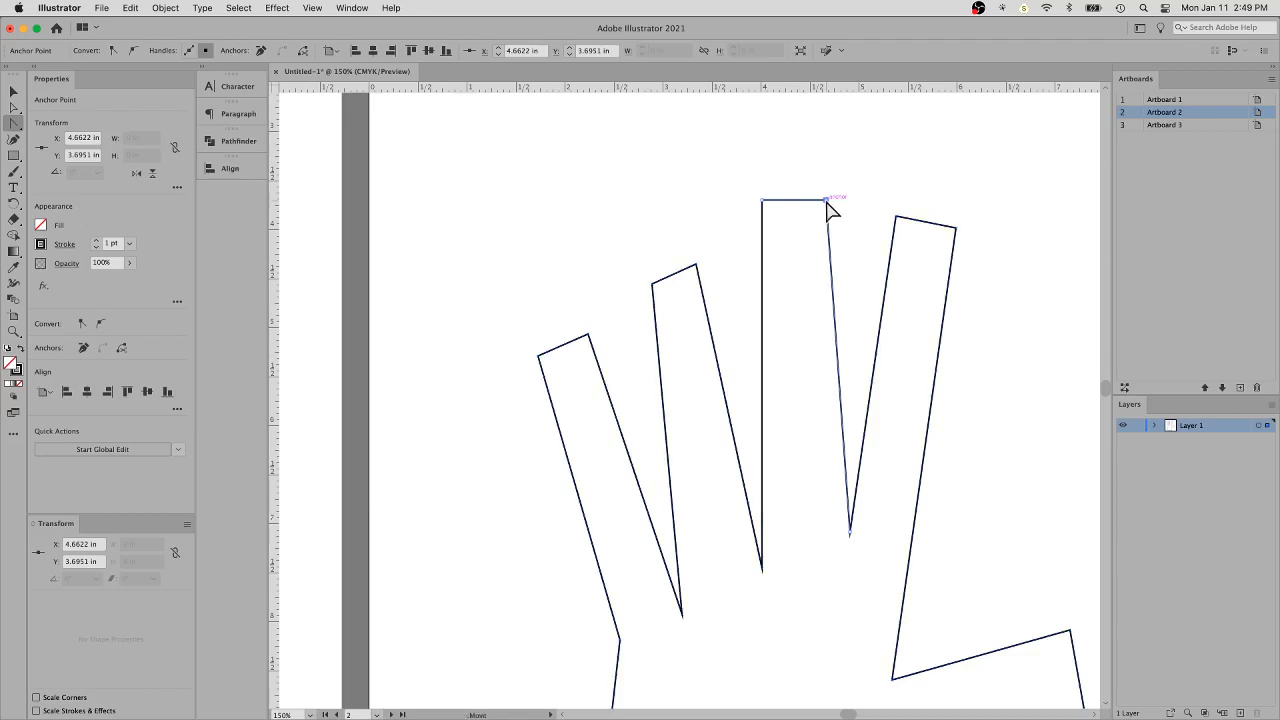
{"action": "left_click_drag", "start_coordinate": [834, 203], "coordinate": [846, 227]}
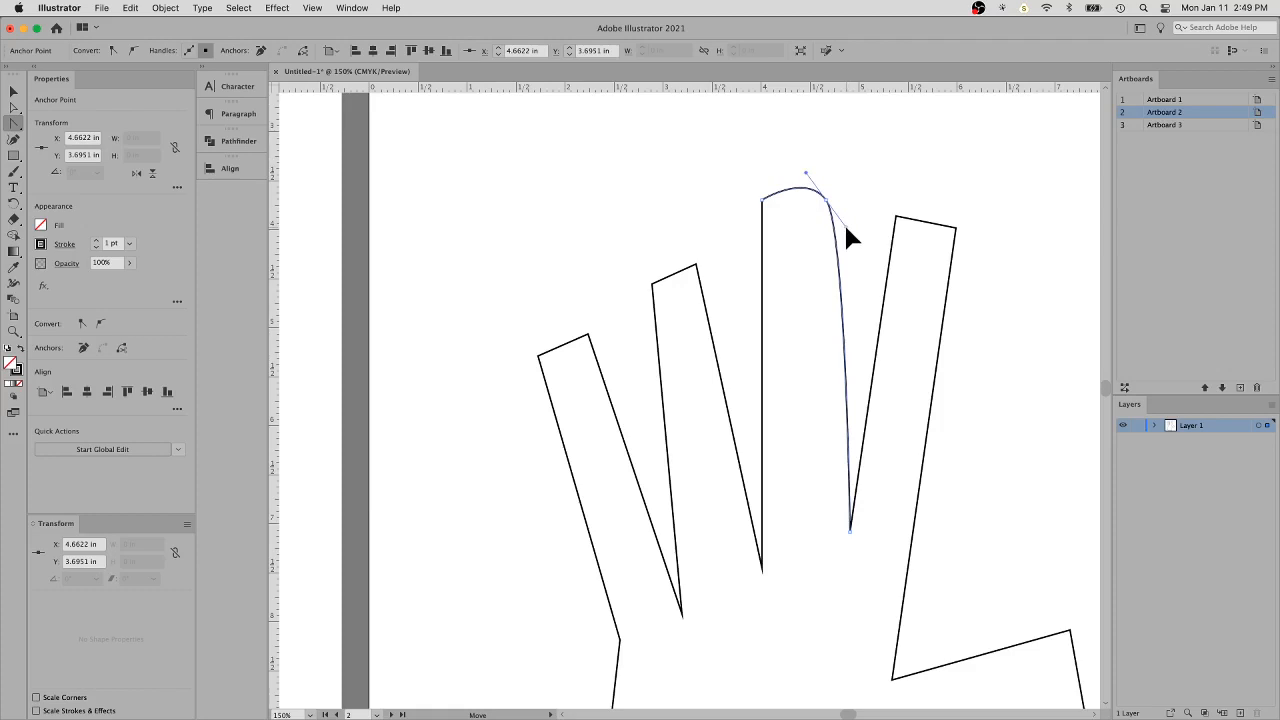
{"action": "left_click_drag", "start_coordinate": [846, 227], "coordinate": [846, 227]}
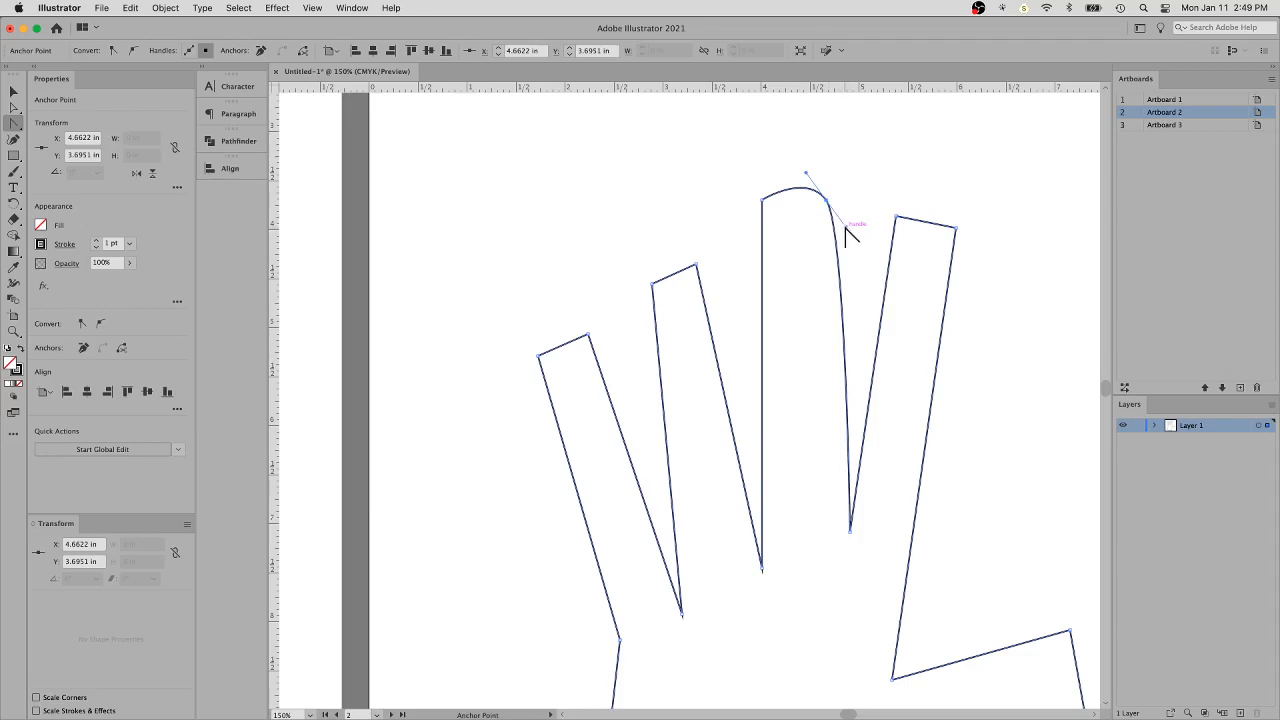
- Move that anchor's lower handle independently in several directions, finishing with a gentle curve down the middle finger's index-finger side
{"action": "left_click_drag", "start_coordinate": [846, 227], "coordinate": [865, 262]}
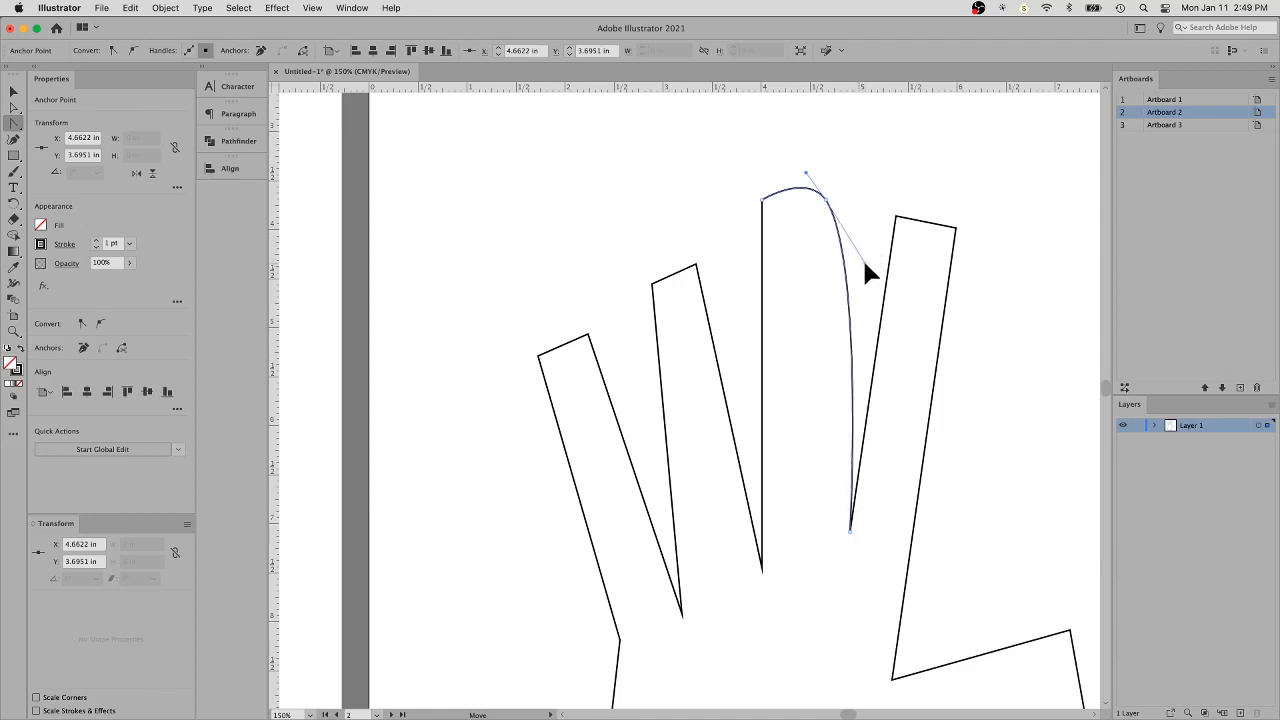
{"action": "mouse_move", "coordinate": [866, 267]}
{"action": "left_mouse_down"}
{"action": "mouse_move", "coordinate": [855, 229]}
{"action": "mouse_move", "coordinate": [939, 195]}
{"action": "mouse_move", "coordinate": [991, 274]}
{"action": "mouse_move", "coordinate": [887, 350]}
{"action": "mouse_move", "coordinate": [789, 317]}
{"action": "mouse_move", "coordinate": [853, 256]}
{"action": "left_mouse_up"}
{"action": "left_click", "coordinate": [837, 229]}
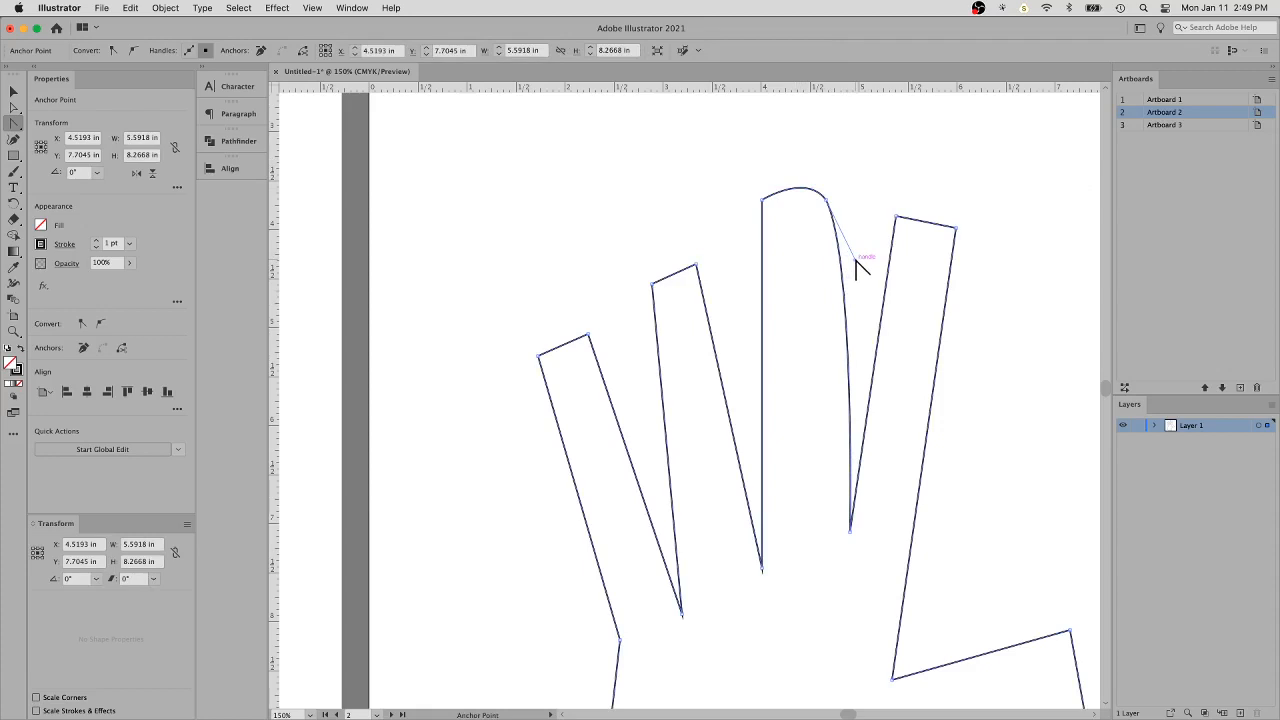
{"action": "left_click_drag", "start_coordinate": [857, 266], "coordinate": [727, 103]}
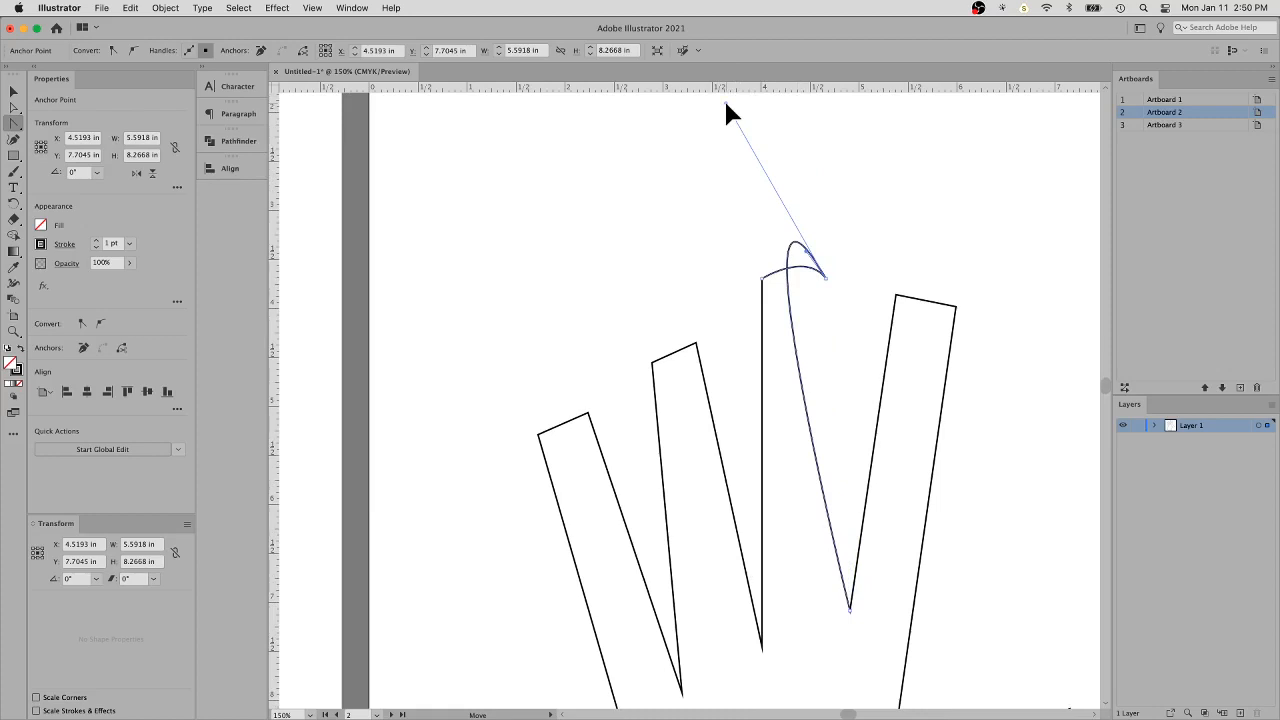
{"action": "left_click_drag", "start_coordinate": [724, 98], "coordinate": [806, 251]}
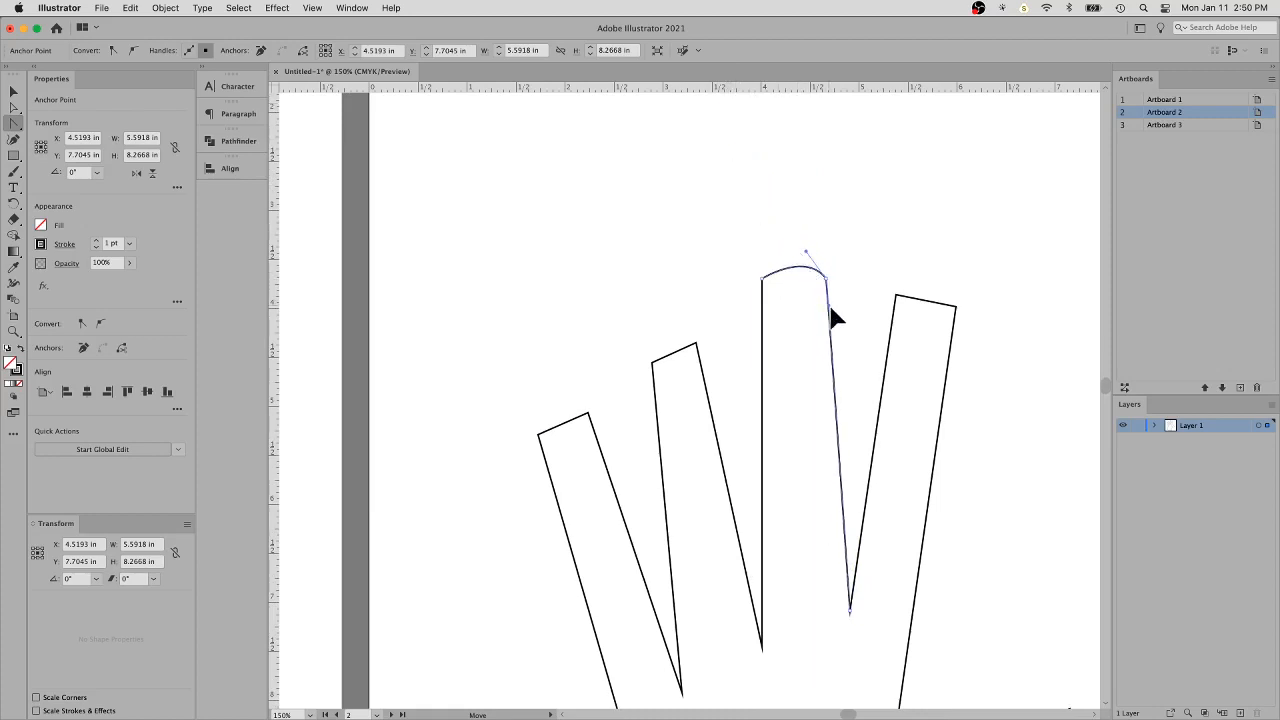
{"action": "left_click_drag", "start_coordinate": [837, 314], "coordinate": [841, 322]}
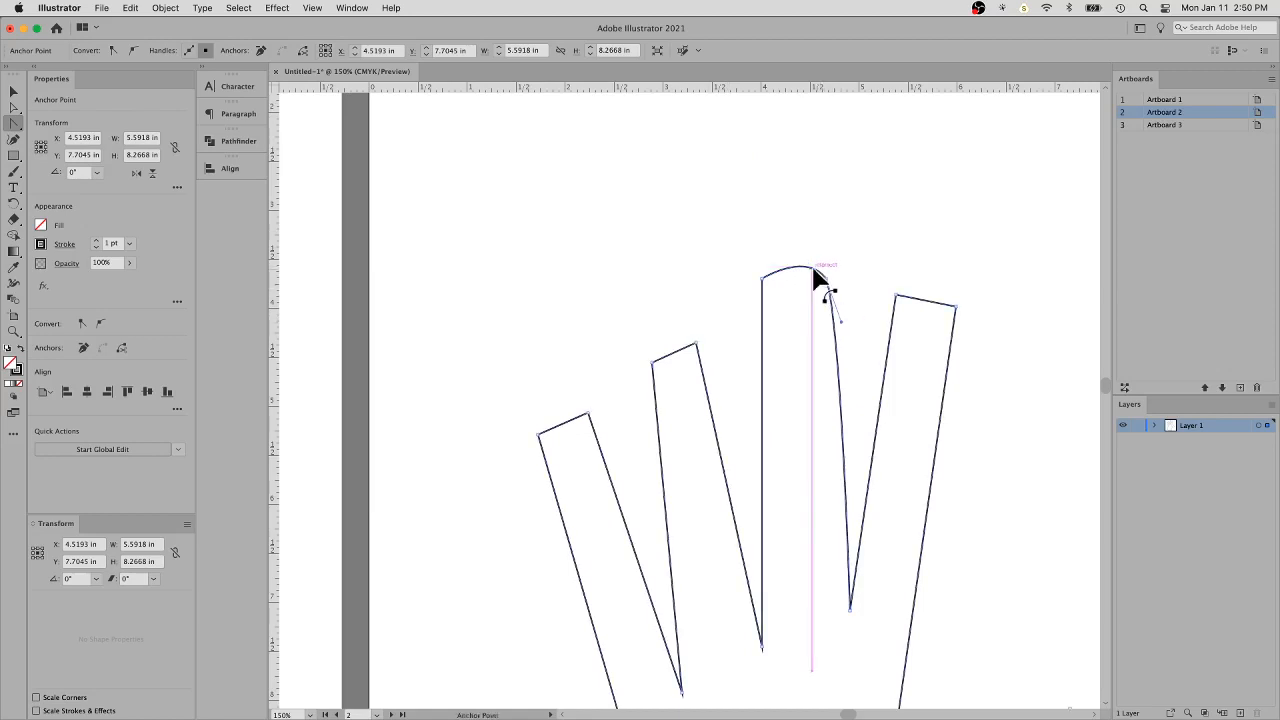
- Try converting the anchor back to a corner, undo it, and extend its upper handle to make the middle fingertip a taller arch
{"action": "left_click", "coordinate": [826, 276]}
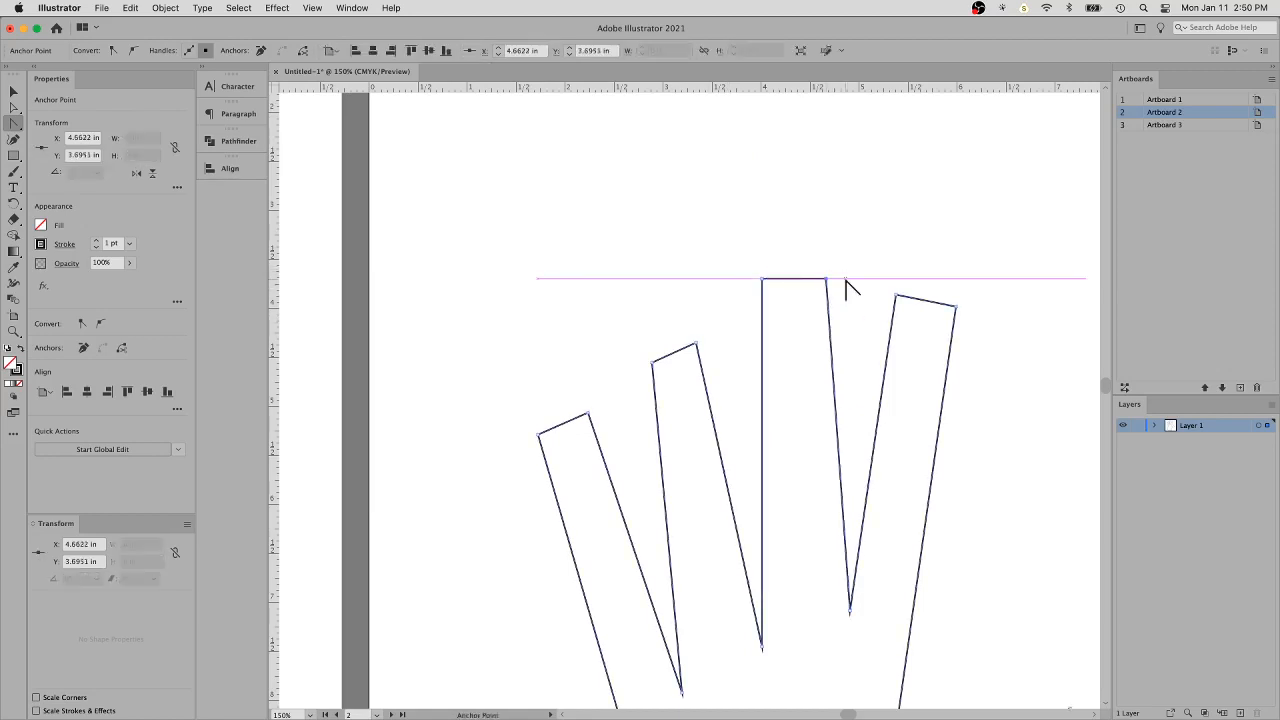
{"action": "key", "text": "super+z"}
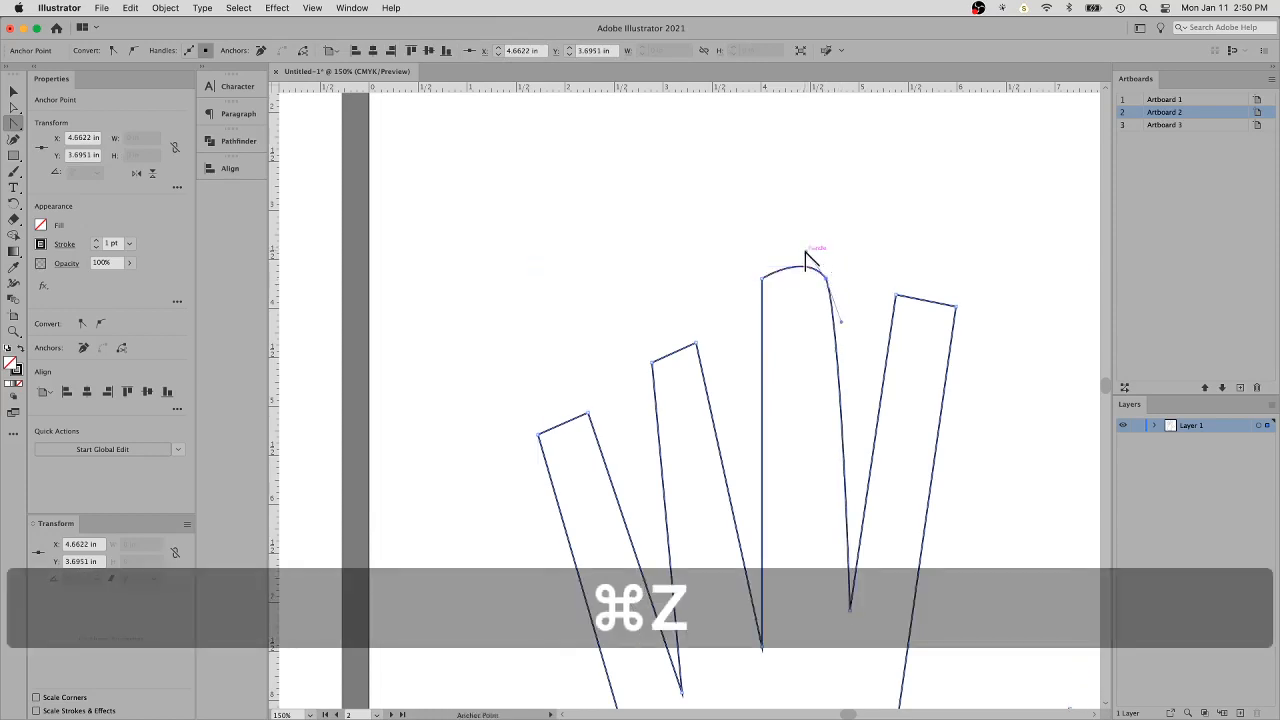
{"action": "left_click_drag", "start_coordinate": [811, 260], "coordinate": [785, 164]}
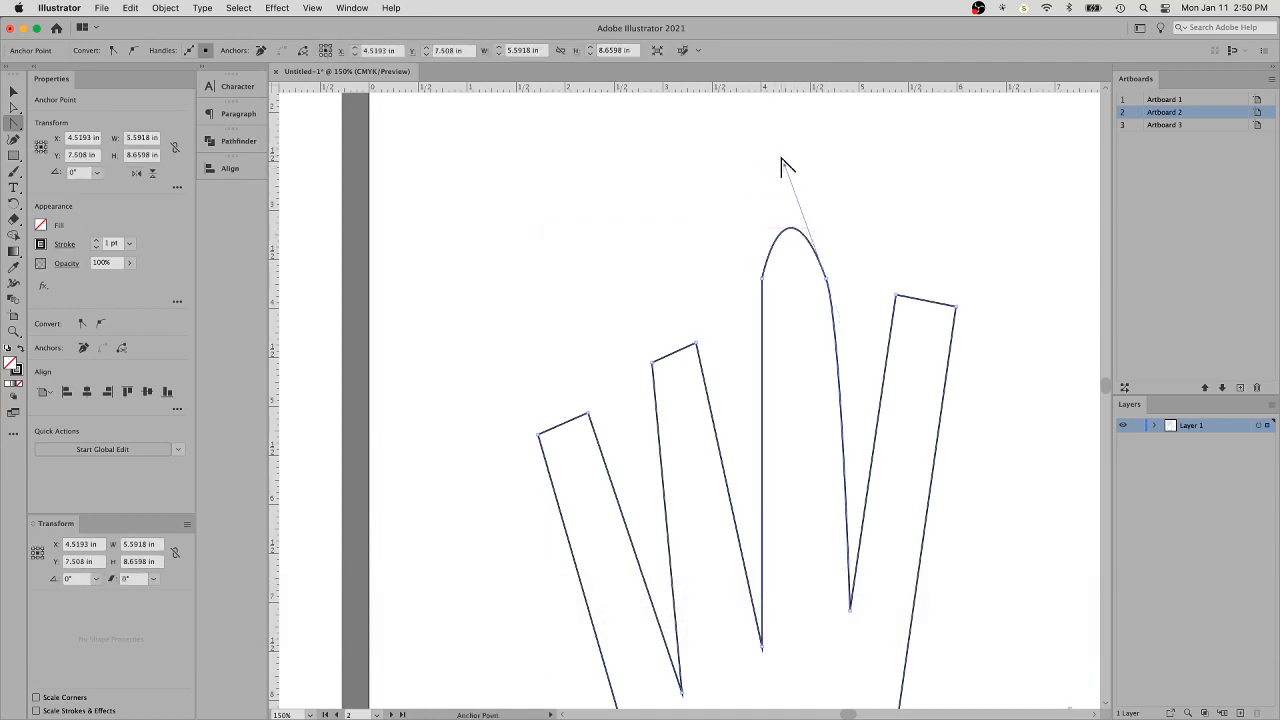
- Pull direction handles out of the middle fingertip's ring-finger-side anchor and shorten both upper handles to form an even rounded tip
{"action": "left_click_drag", "start_coordinate": [786, 166], "coordinate": [794, 208]}
{"action": "left_click_drag", "start_coordinate": [781, 187], "coordinate": [728, 128]}
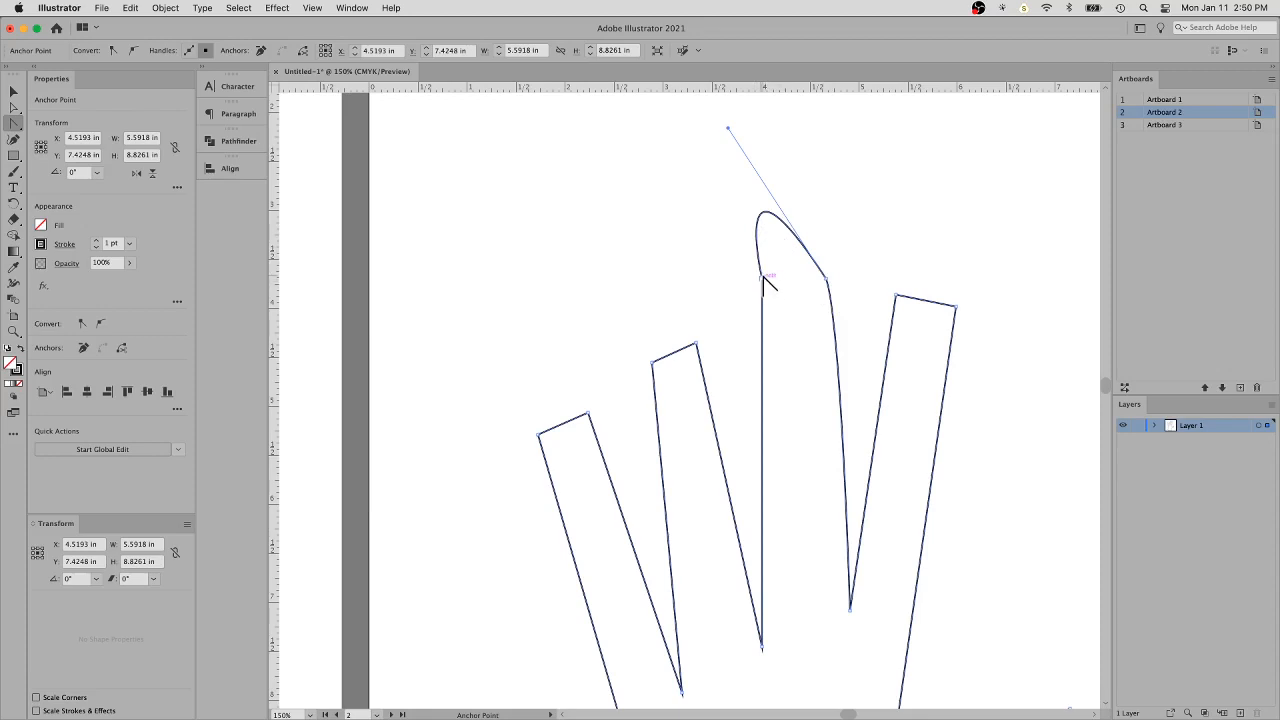
{"action": "left_click_drag", "start_coordinate": [763, 282], "coordinate": [782, 219]}
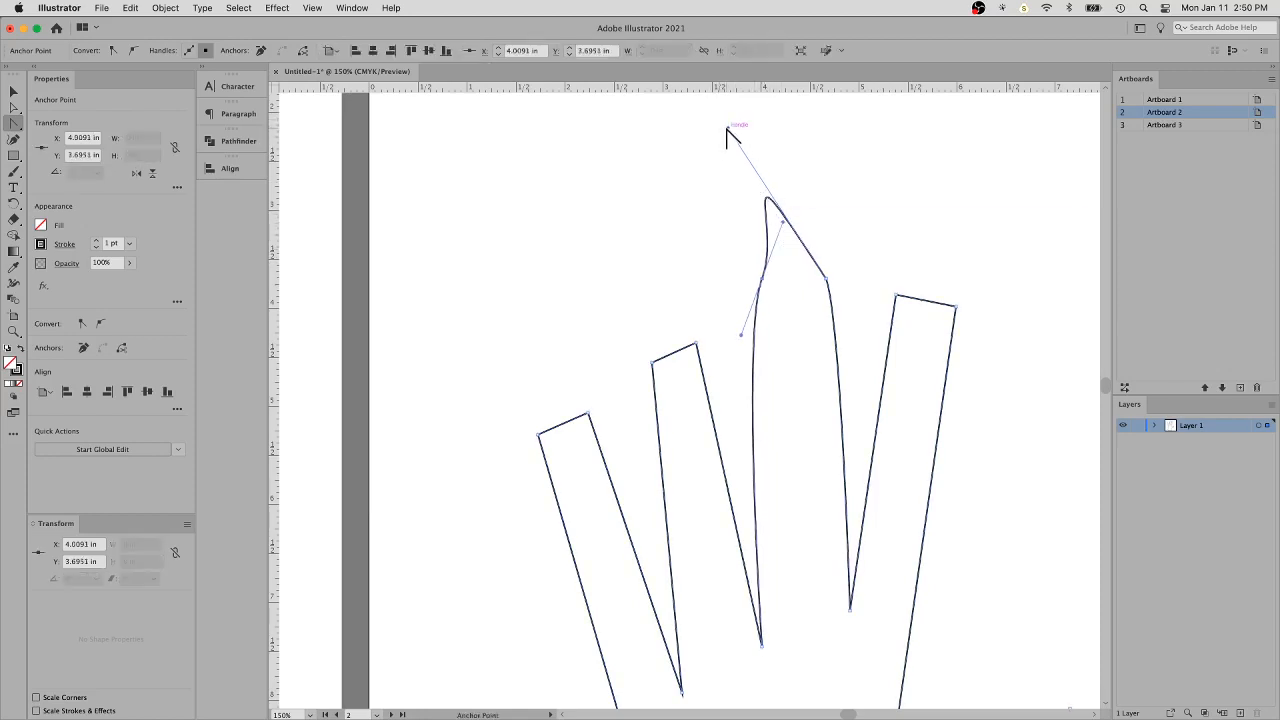
{"action": "left_click_drag", "start_coordinate": [728, 127], "coordinate": [768, 244]}
{"action": "left_click", "coordinate": [785, 230]}
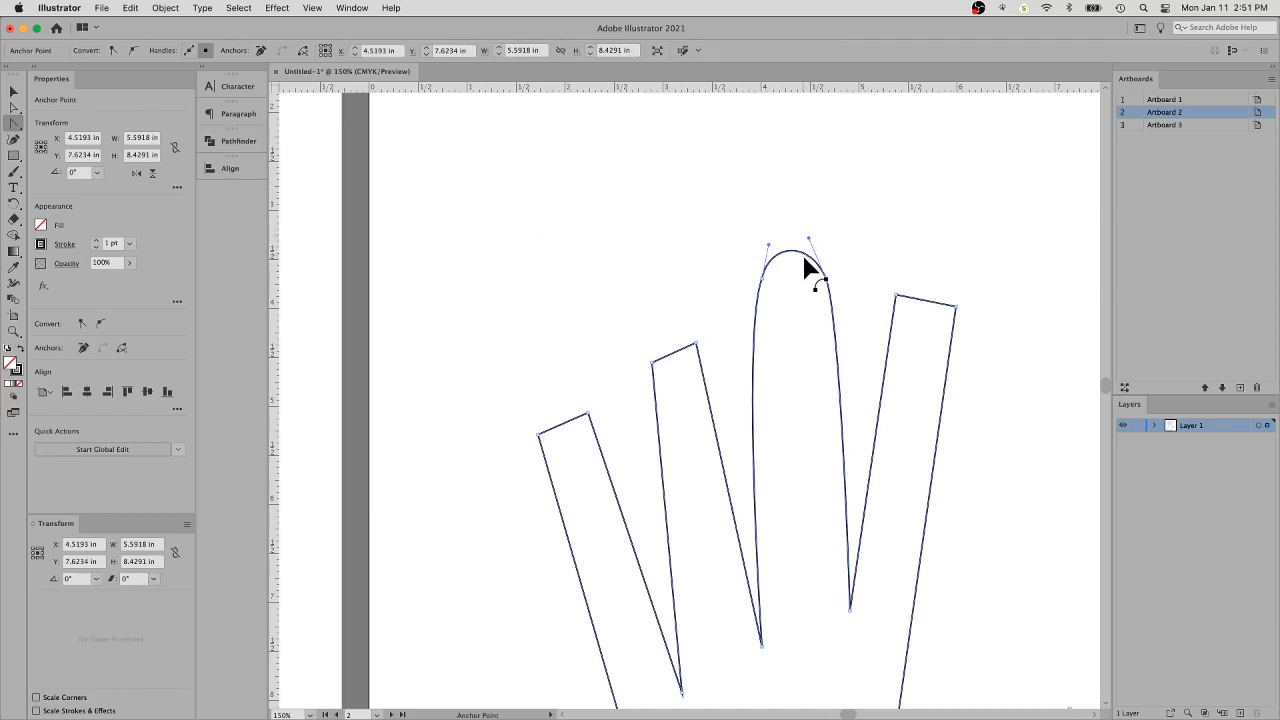
- Round the index fingertip with the Anchor Point tool by pulling short direction handles out of both of its corner anchors
{"action": "left_click", "coordinate": [896, 297]}
{"action": "left_click_drag", "start_coordinate": [896, 297], "coordinate": [917, 255]}
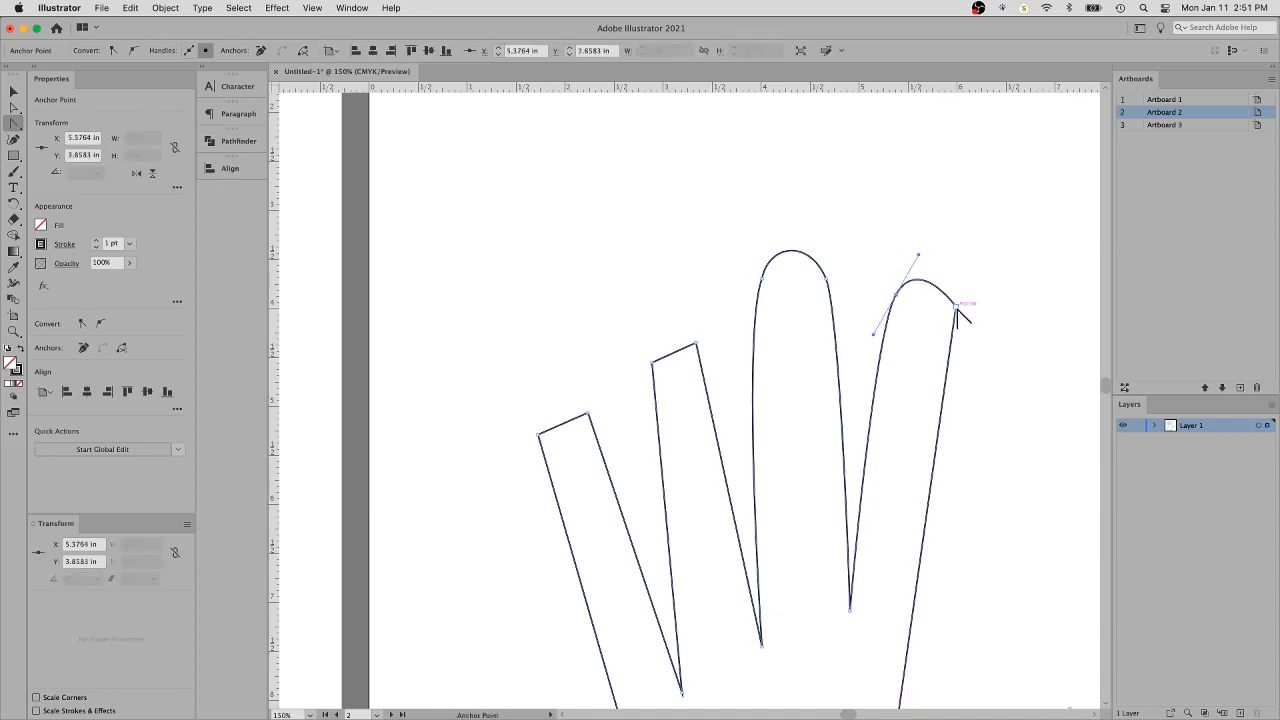
{"action": "left_click", "coordinate": [957, 309]}
{"action": "left_click_drag", "start_coordinate": [960, 318], "coordinate": [953, 338]}
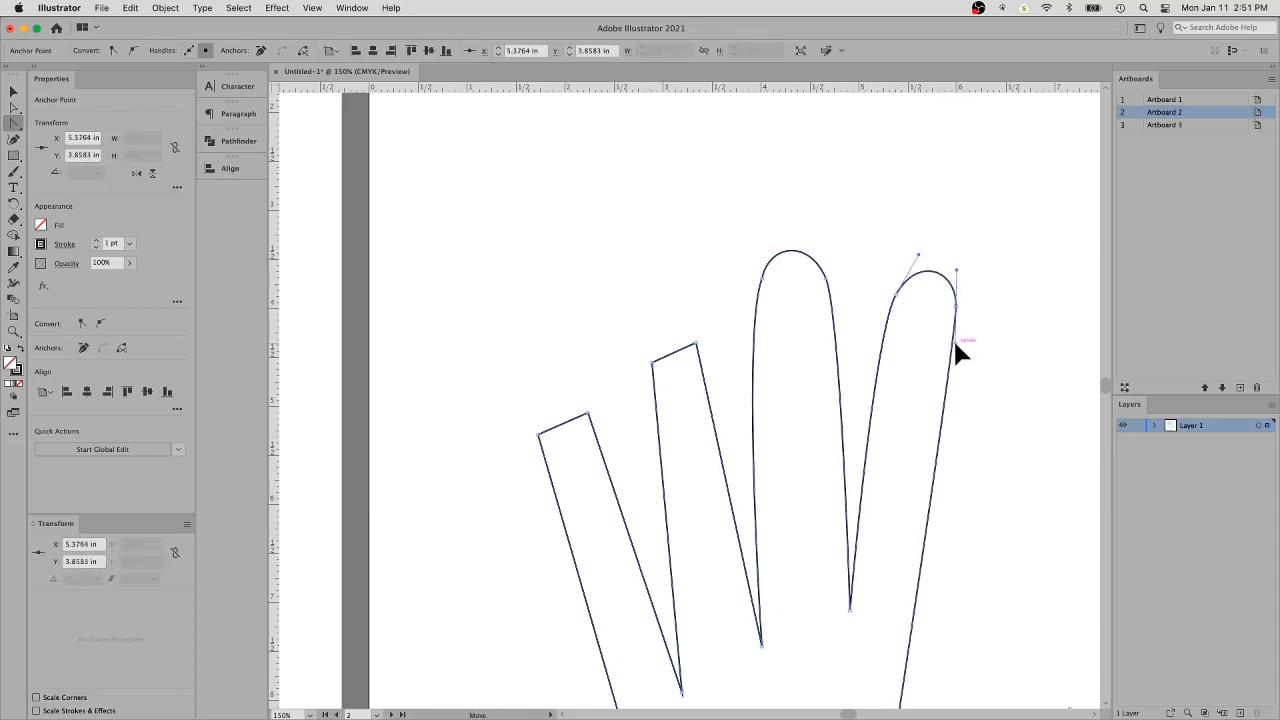
- Detach the Pen tool group into a floating panel and close that panel again
{"action": "left_click_drag", "start_coordinate": [1000, 277], "coordinate": [818, 143]}
{"action": "key", "text": "super+minus"}
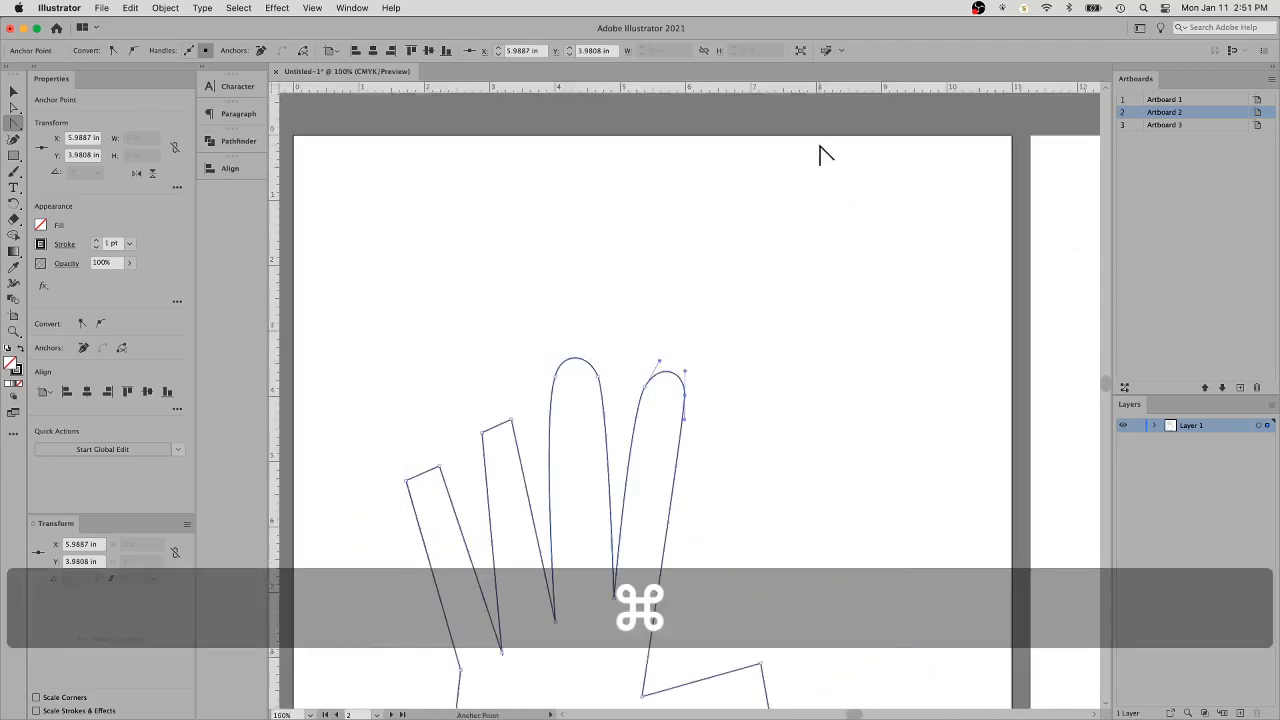
{"action": "left_click_drag", "start_coordinate": [611, 392], "coordinate": [660, 255]}
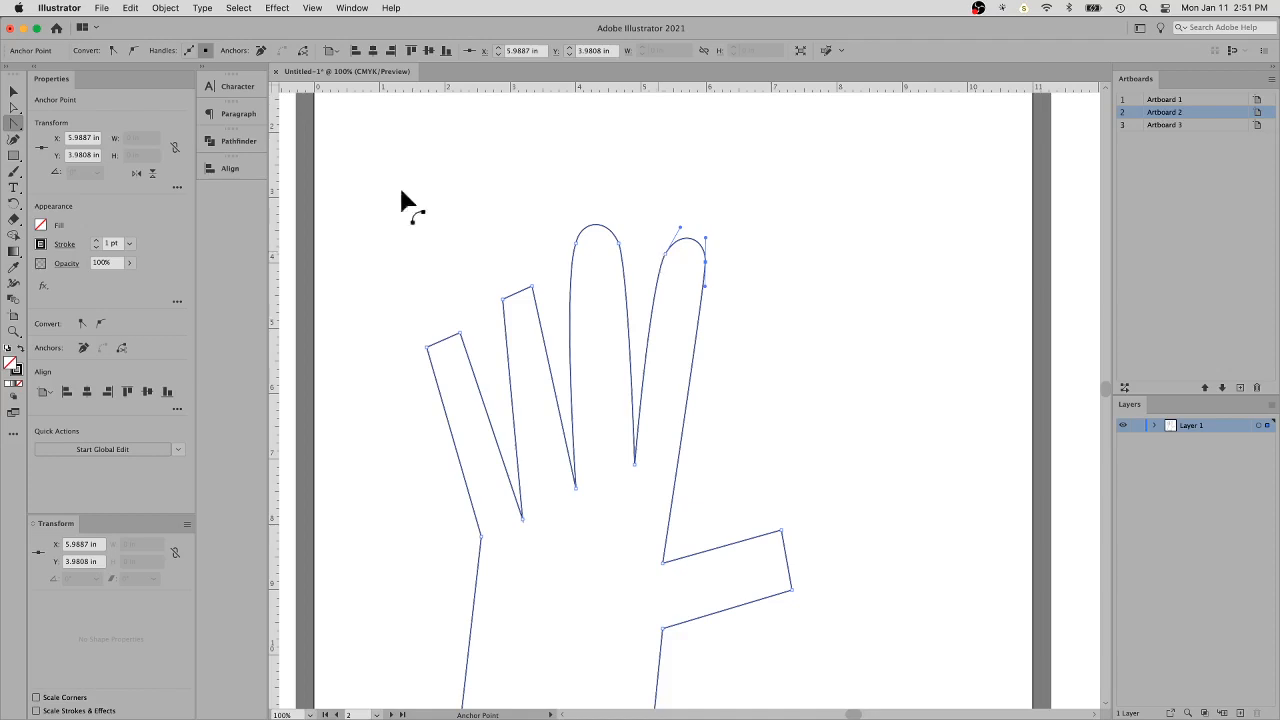
{"action": "left_click", "coordinate": [10, 124]}
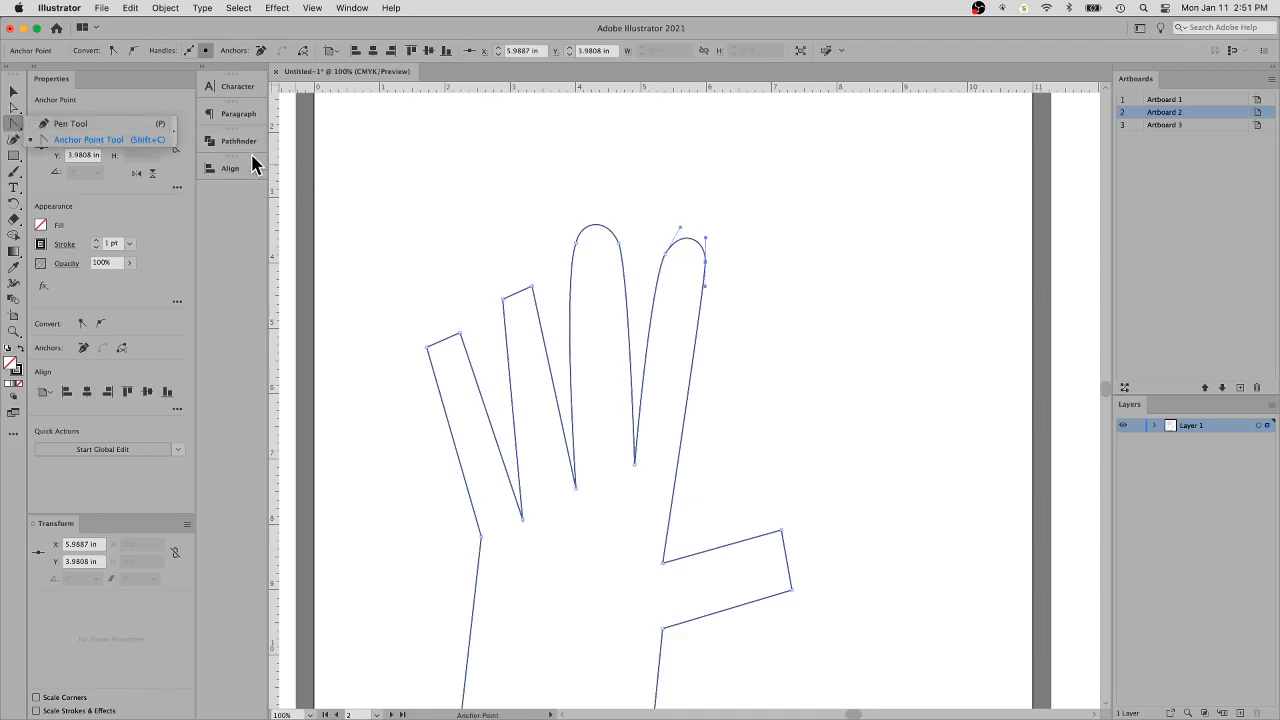
{"action": "left_click", "coordinate": [175, 132]}
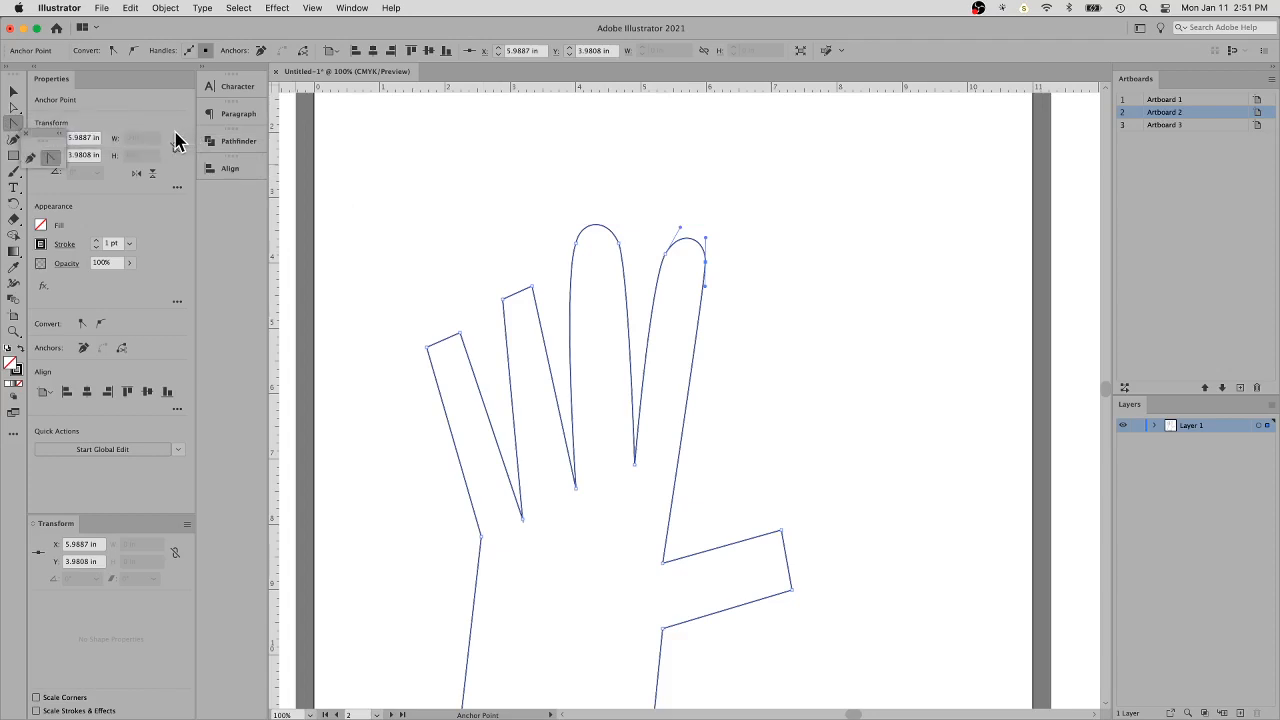
{"action": "left_click", "coordinate": [57, 133]}
{"action": "left_click", "coordinate": [30, 131]}
{"action": "left_click", "coordinate": [25, 130]}
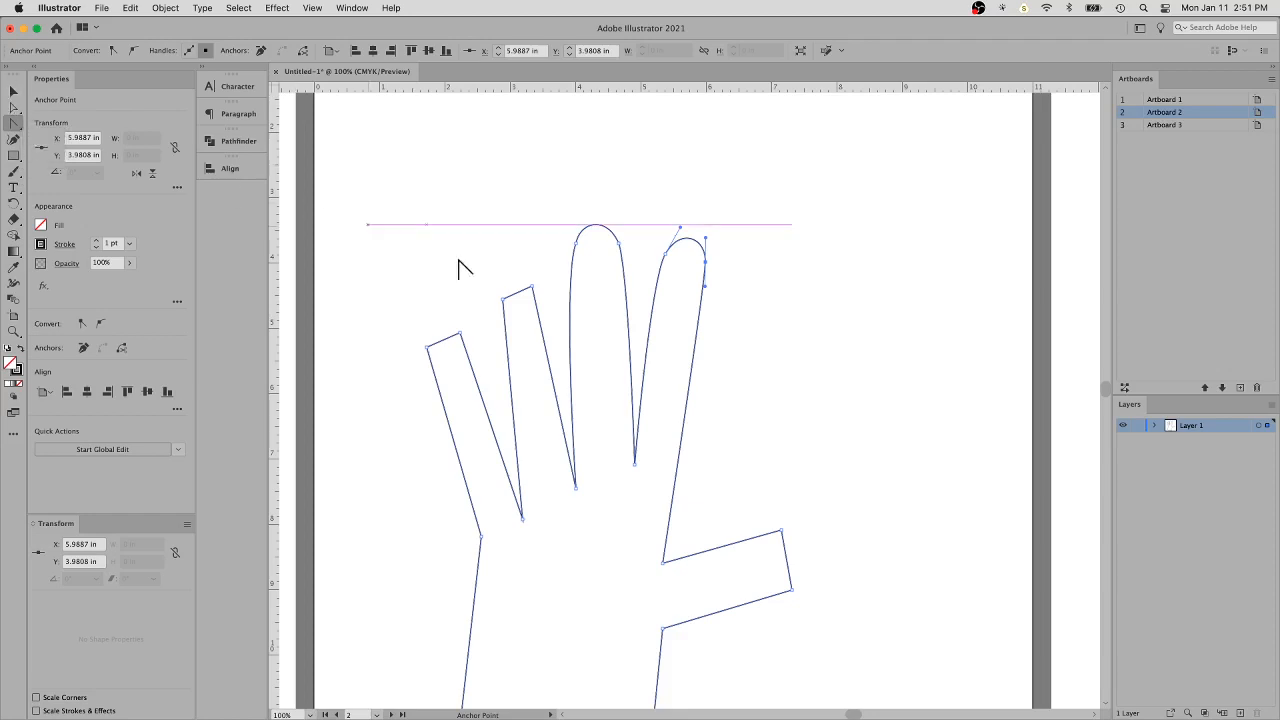
- Switch to the Direct Selection tool and move the middle fingertip's two anchors lower and slightly apart to shorten the finger
{"action": "left_click", "coordinate": [851, 277], "text": "super"}
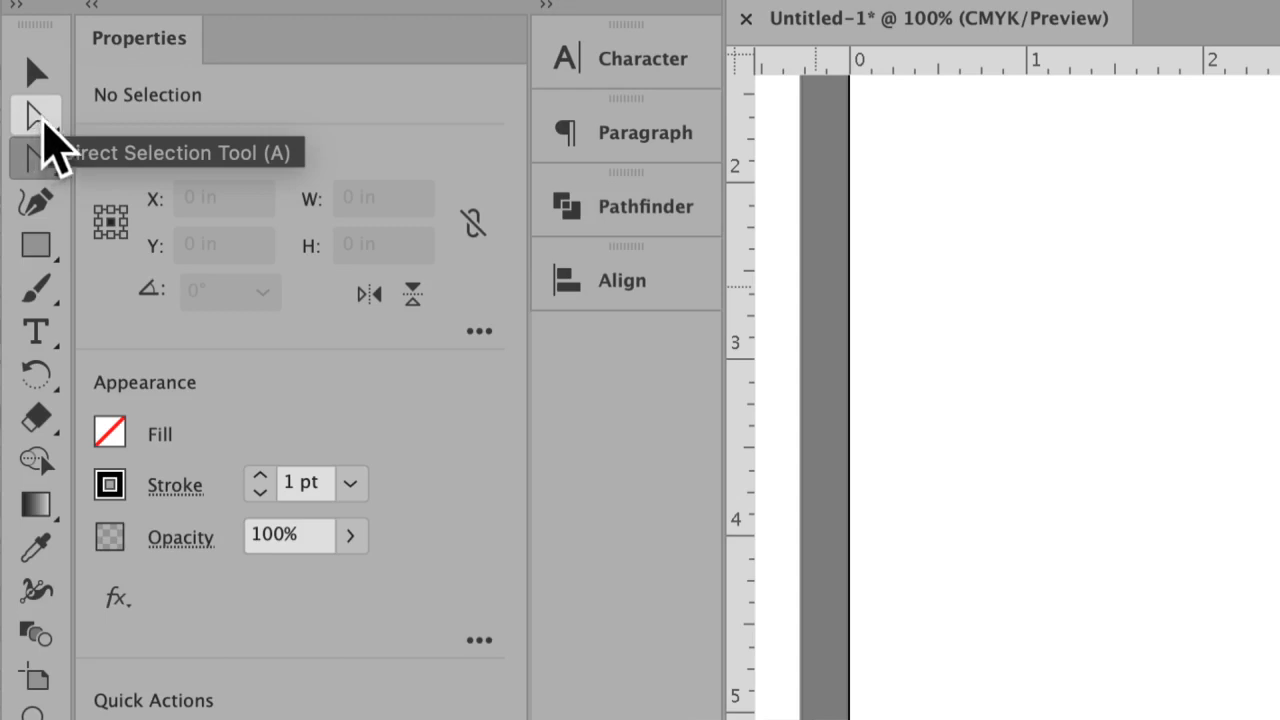
{"action": "left_click", "coordinate": [43, 125]}
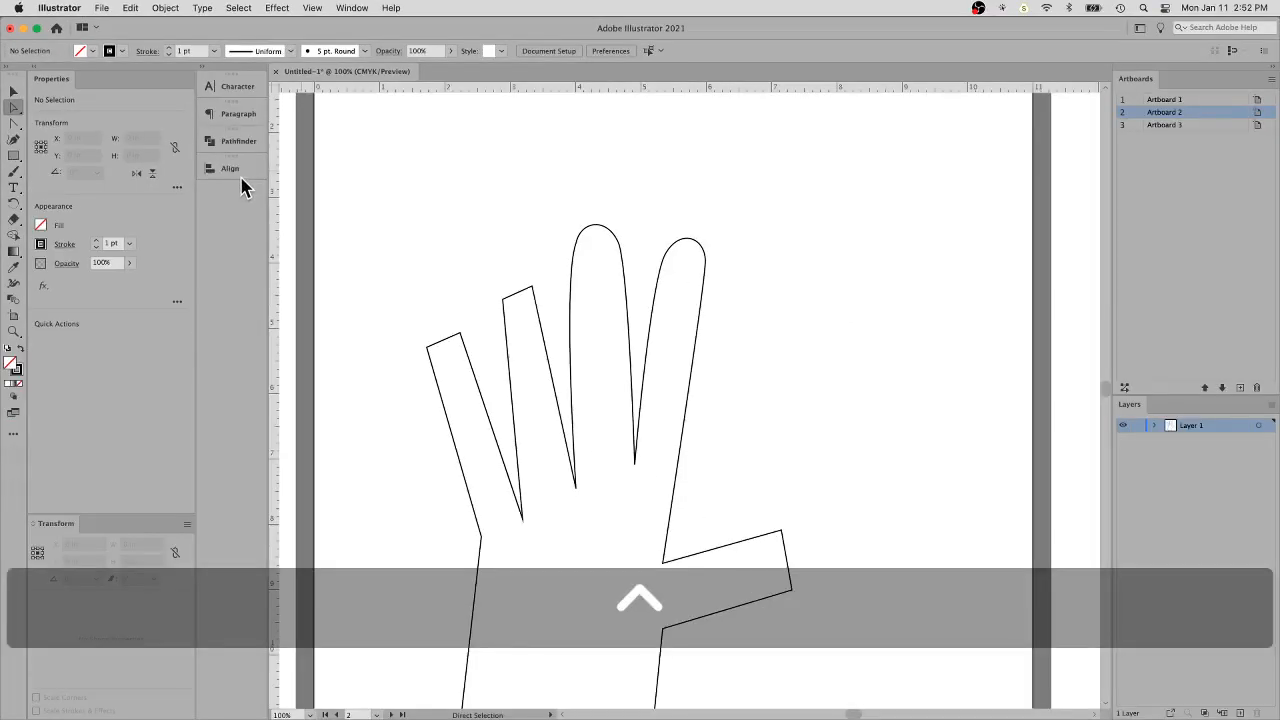
{"action": "left_click", "coordinate": [592, 226]}
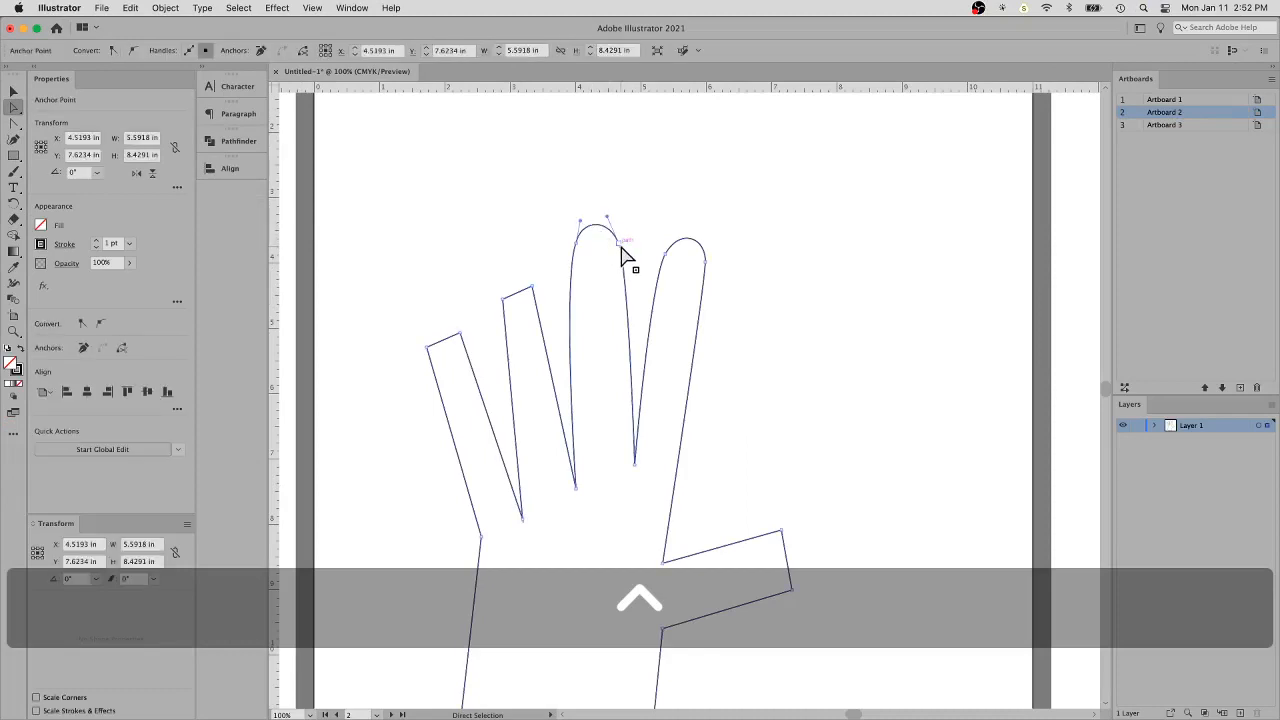
{"action": "left_click_drag", "start_coordinate": [620, 247], "coordinate": [568, 264]}
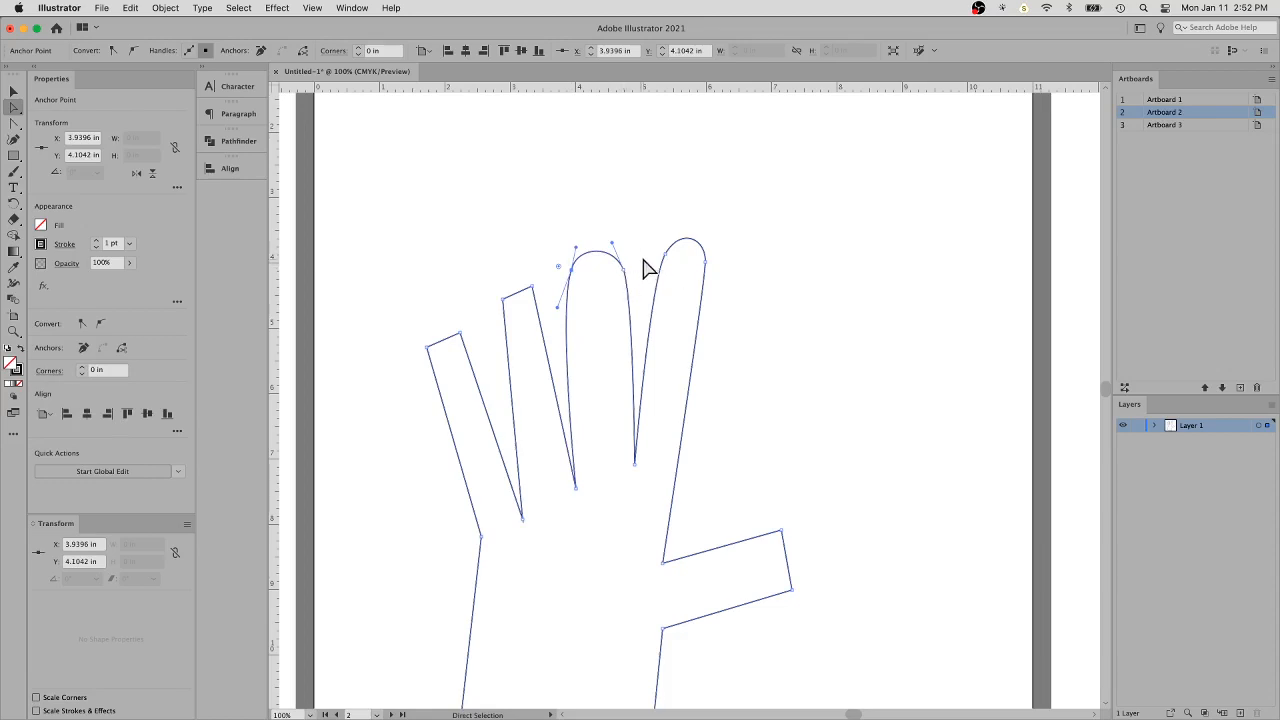
- Select both index fingertip anchors together and move the tip down toward the thumb side, then shift the little fingertip outward
{"action": "left_click", "coordinate": [666, 254]}
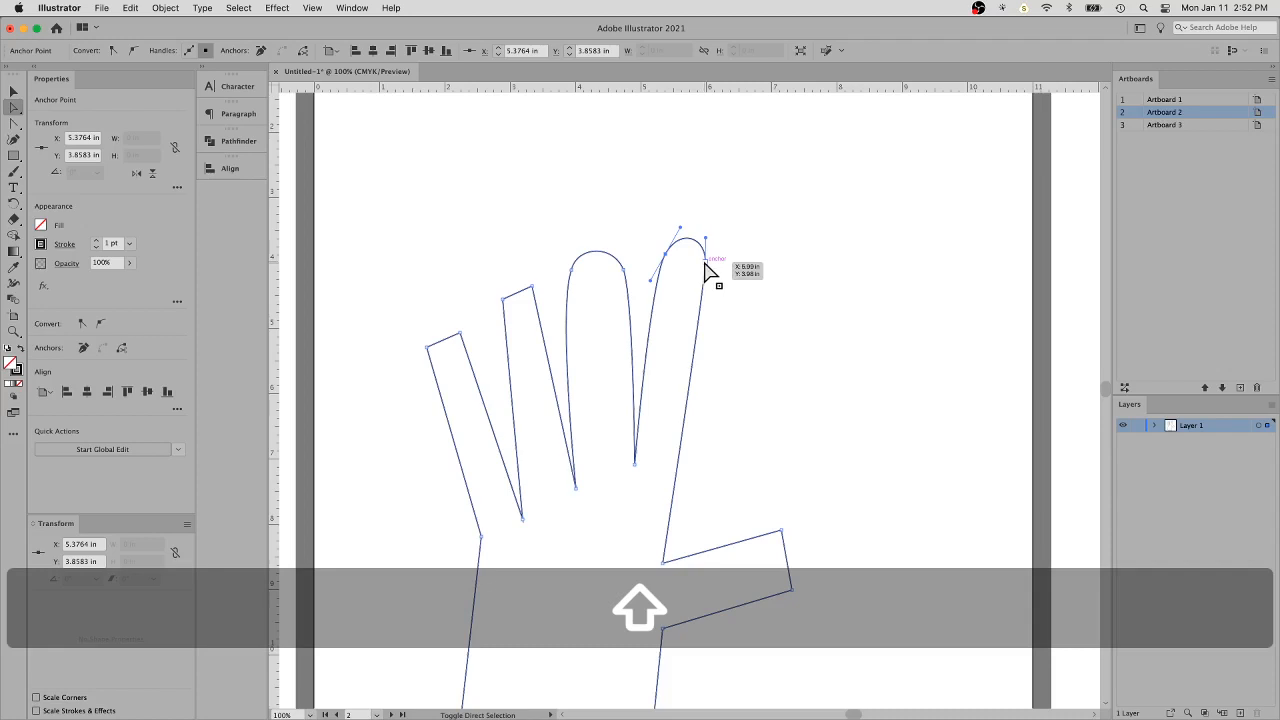
{"action": "left_click", "coordinate": [705, 263], "text": "shift"}
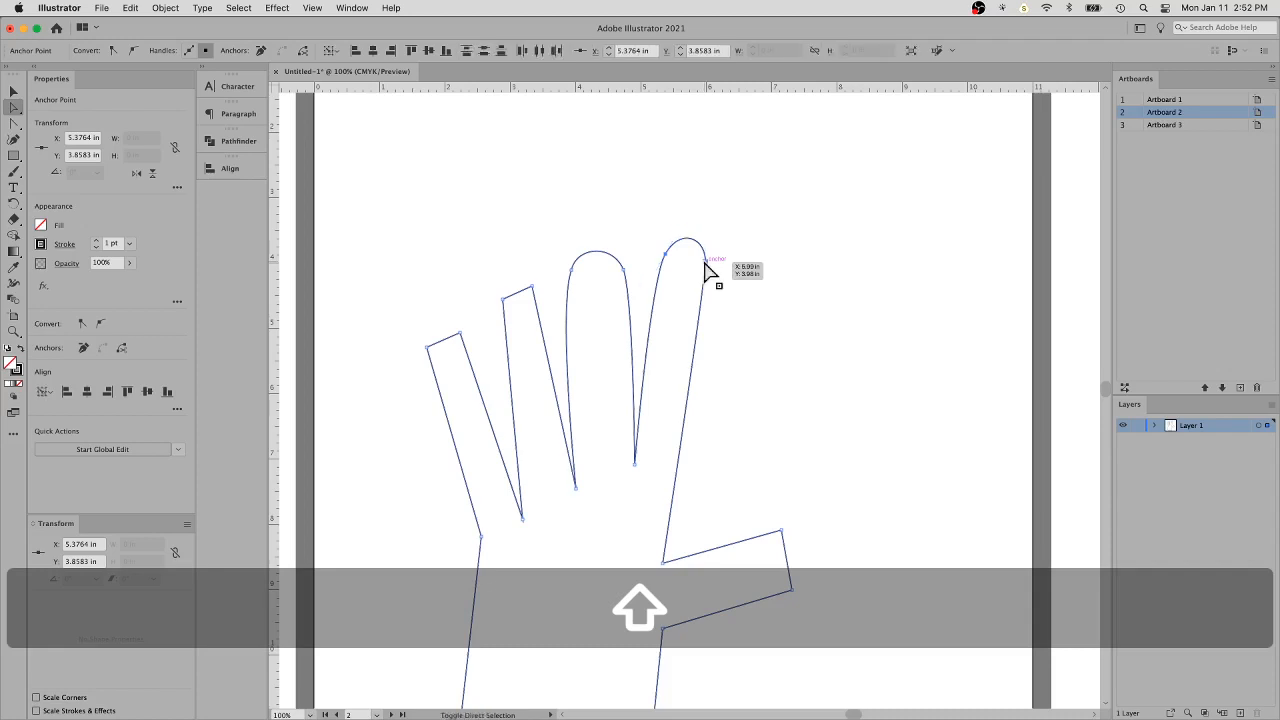
{"action": "left_click", "coordinate": [785, 263]}
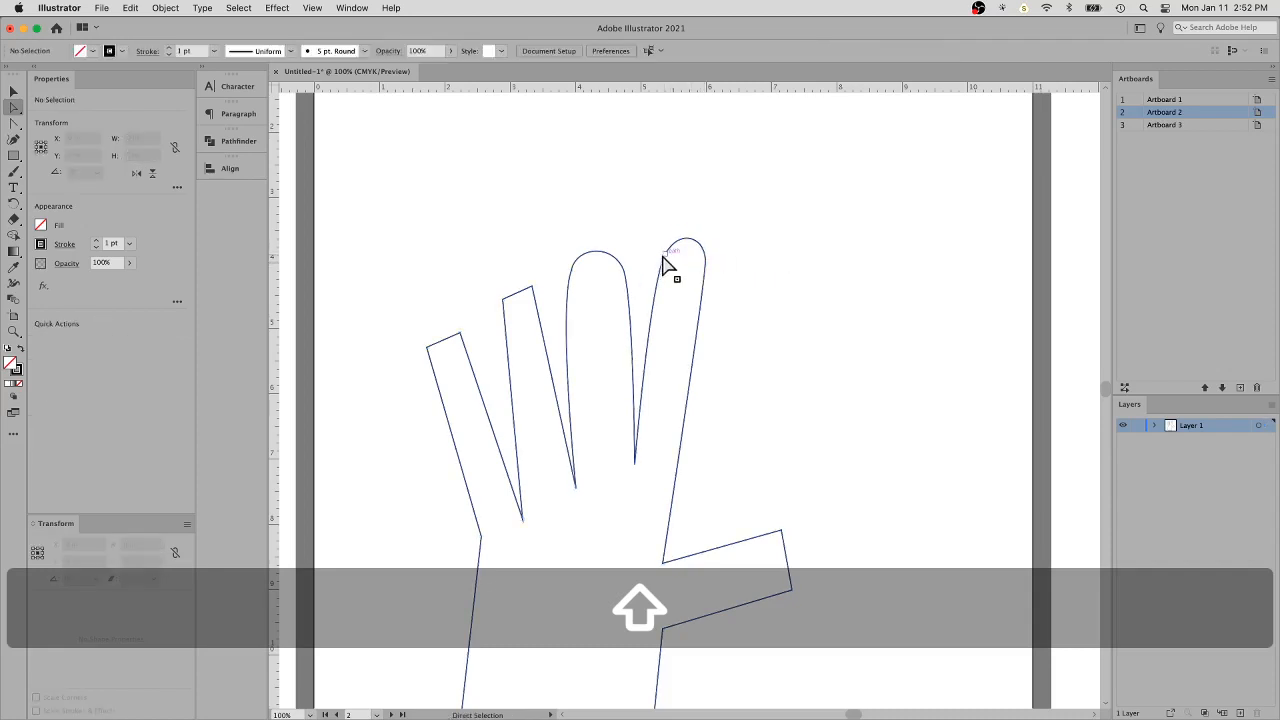
{"action": "left_click", "coordinate": [669, 257]}
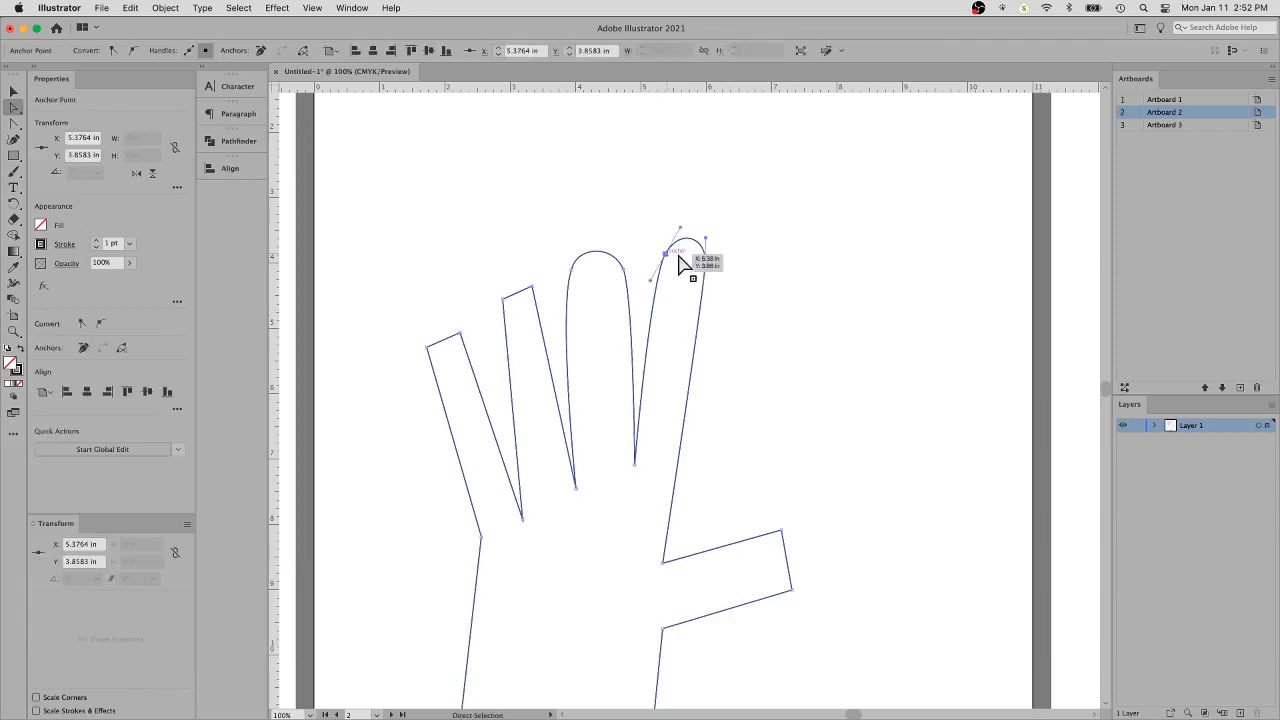
{"action": "key", "text": "shift"}
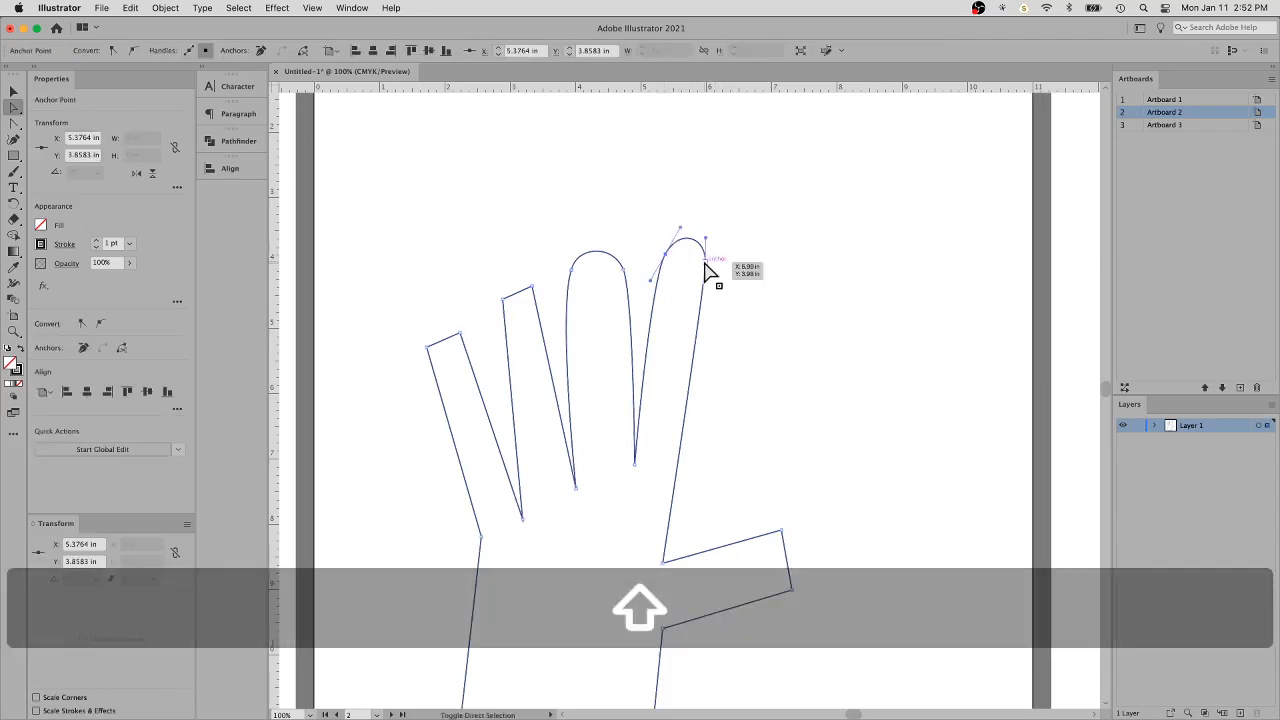
{"action": "left_click", "coordinate": [706, 262], "text": "shift"}
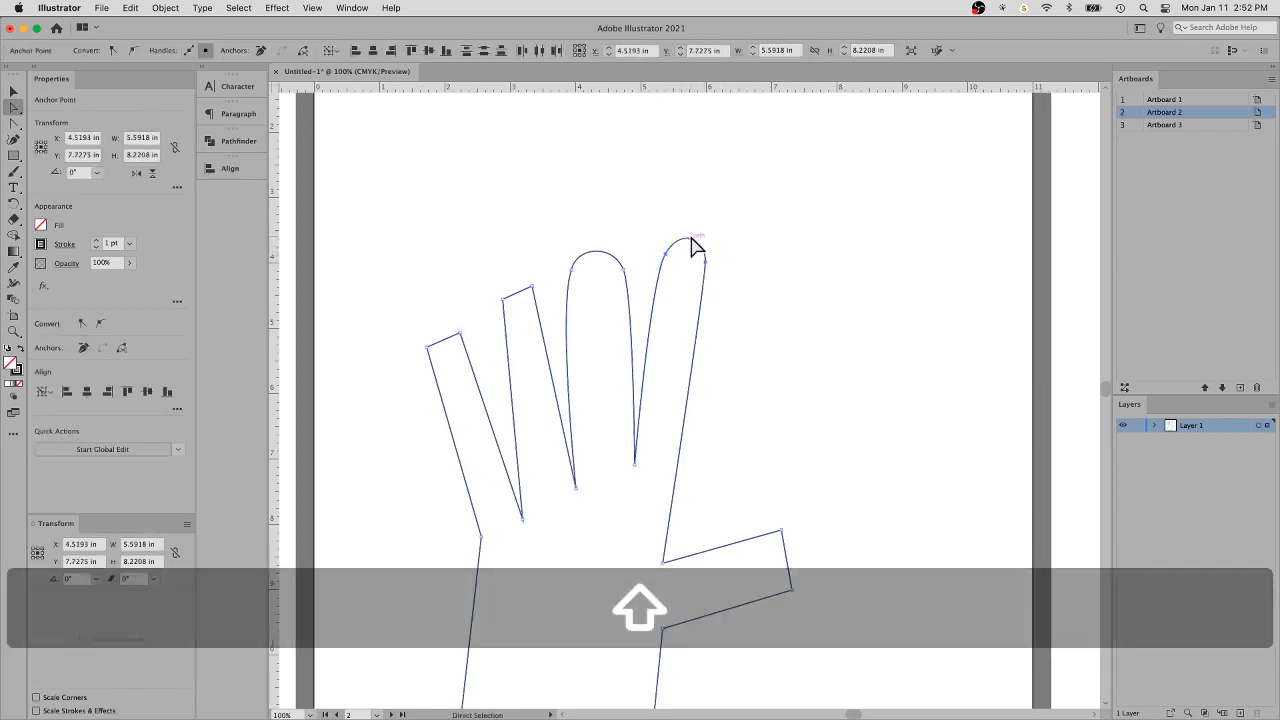
{"action": "left_click_drag", "start_coordinate": [690, 240], "coordinate": [735, 282]}
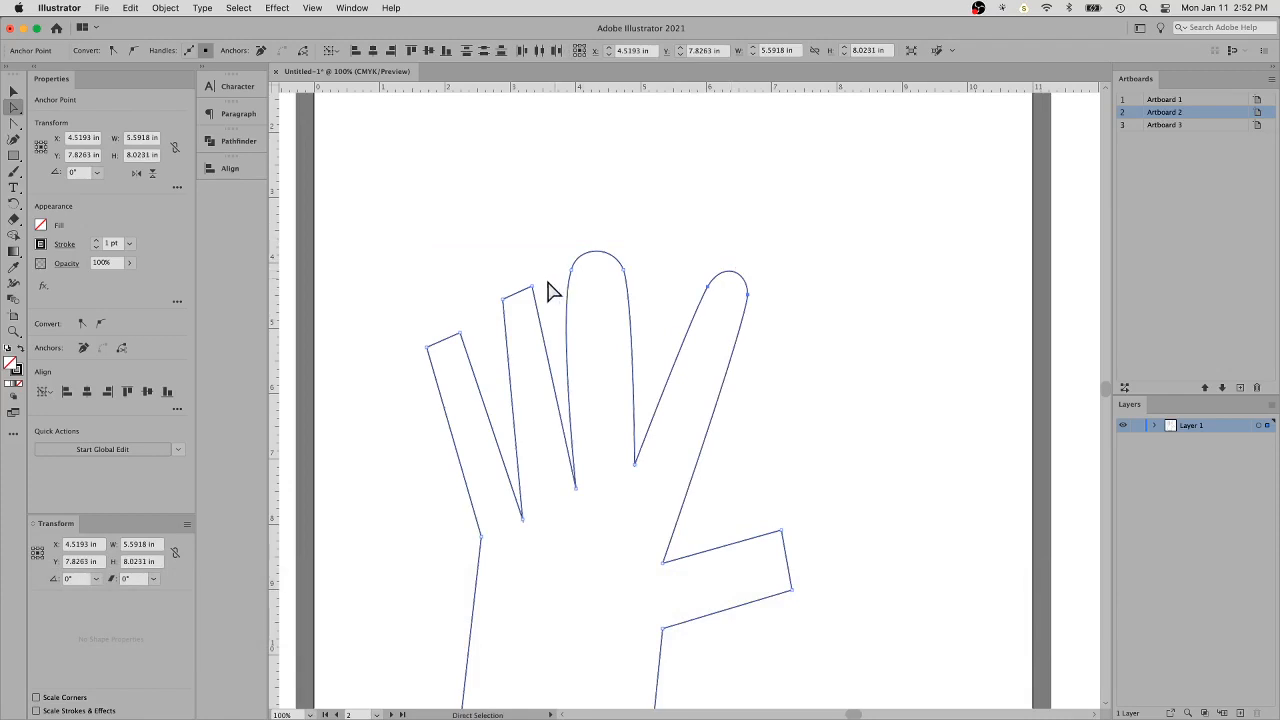
{"action": "left_click_drag", "start_coordinate": [434, 341], "coordinate": [417, 351]}
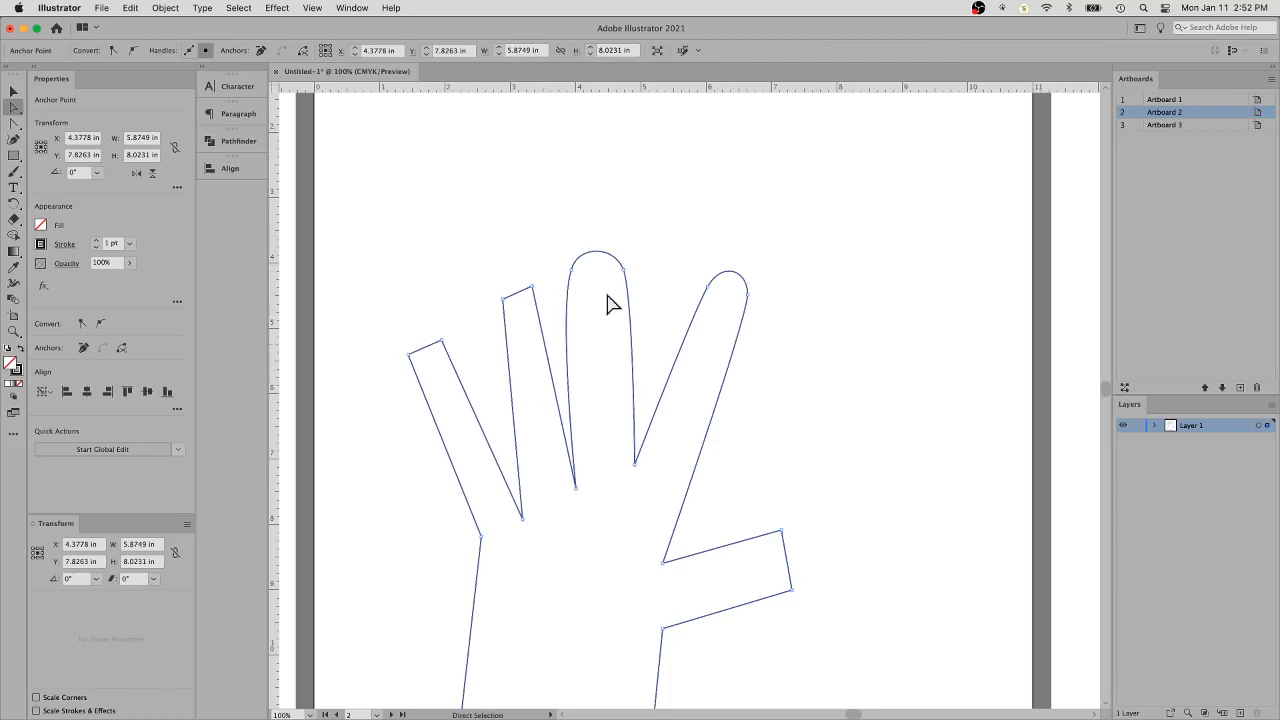
- Try pulling on the middle fingertip's arc and on its index-finger-side anchor, undoing each change
{"action": "left_click_drag", "start_coordinate": [585, 265], "coordinate": [610, 262]}
{"action": "key", "text": "super+z"}
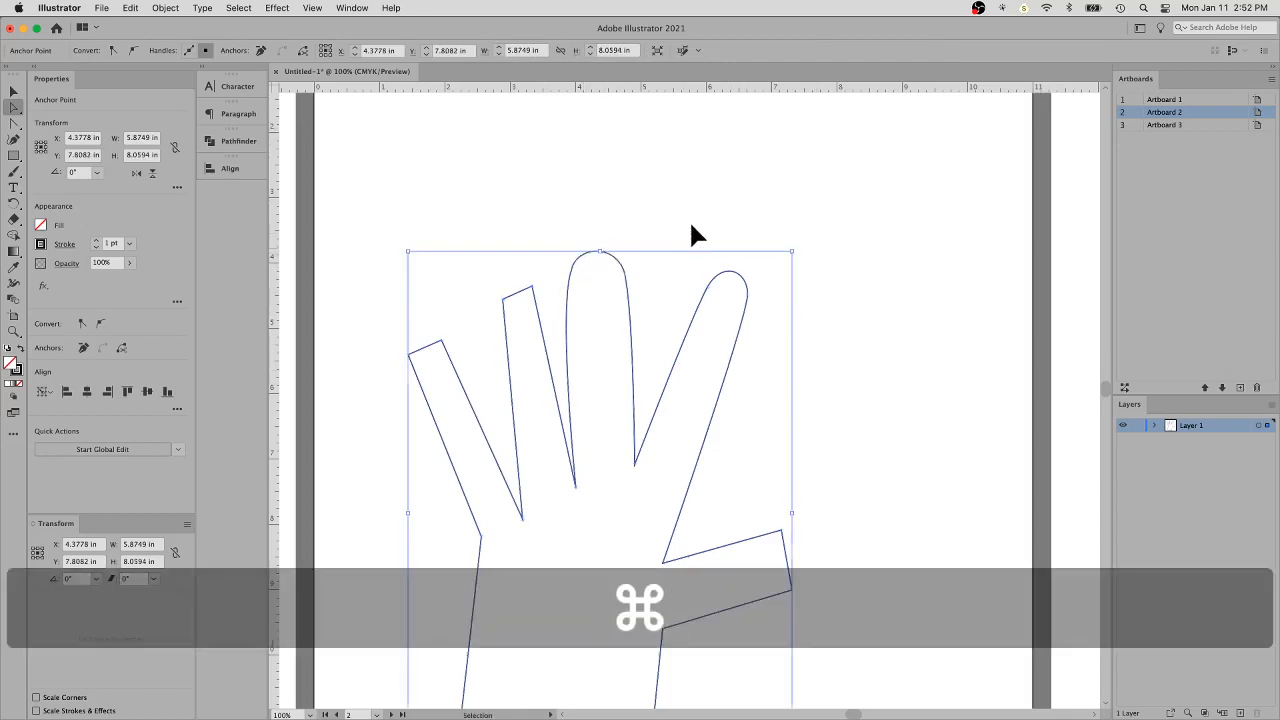
{"action": "left_click", "coordinate": [690, 223], "text": "super"}
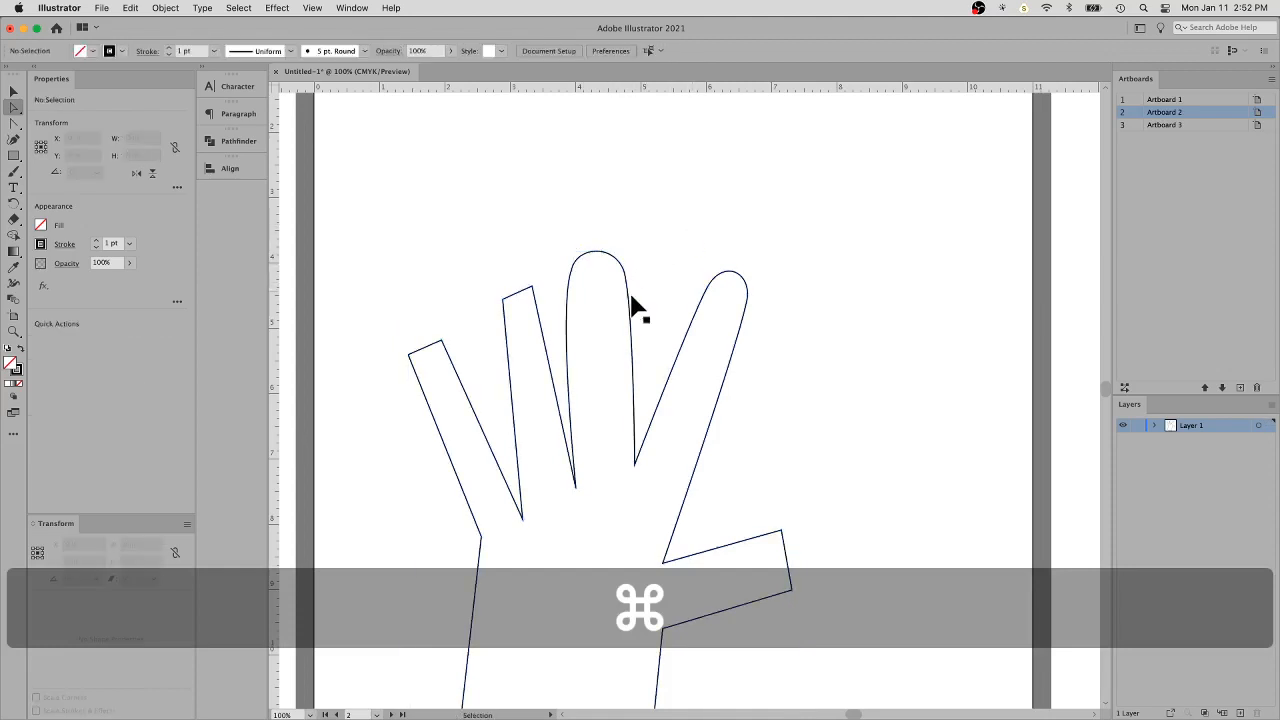
{"action": "left_click", "coordinate": [628, 290], "text": "super"}
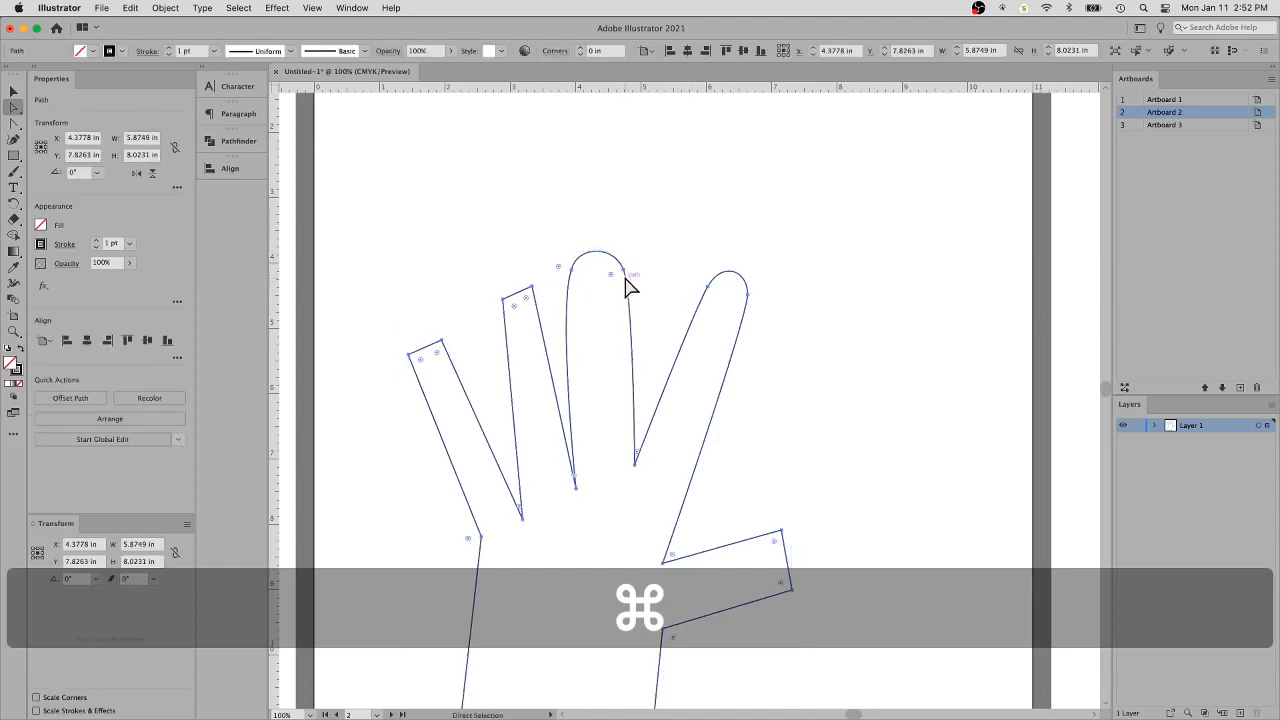
{"action": "key", "text": "alt"}
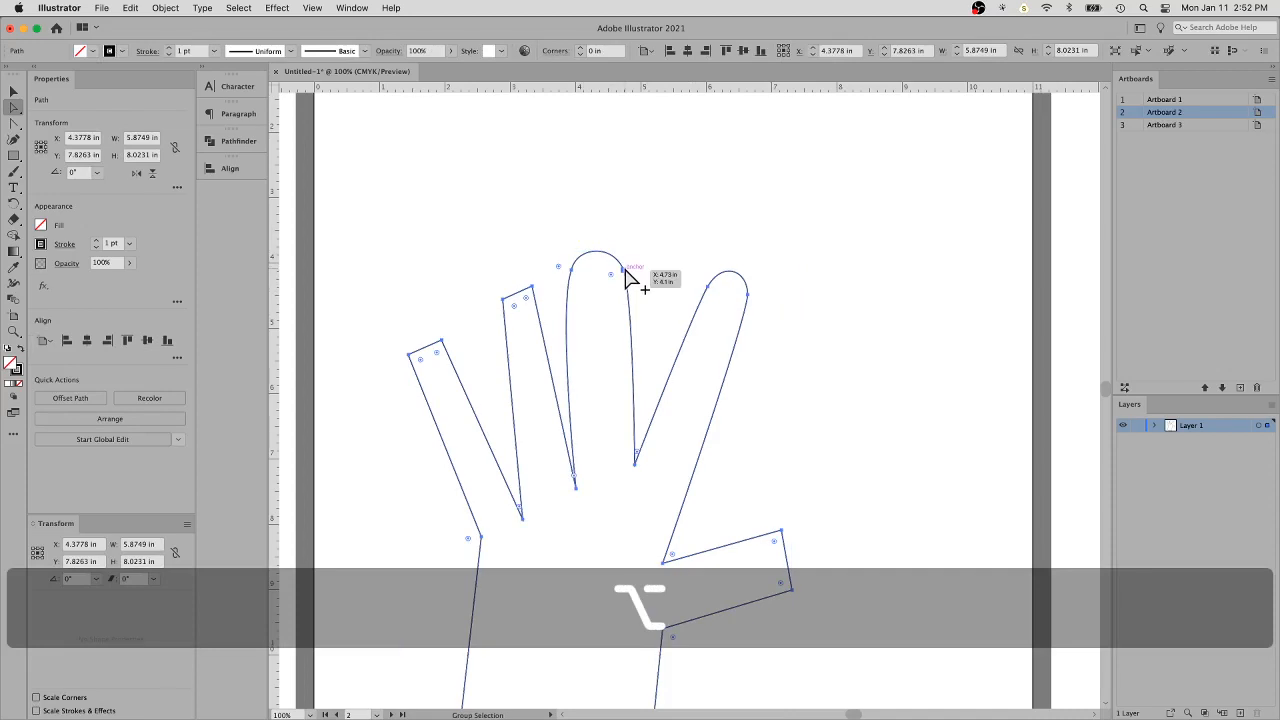
{"action": "left_click_drag", "start_coordinate": [625, 270], "coordinate": [648, 310]}
{"action": "key", "text": "super+z"}
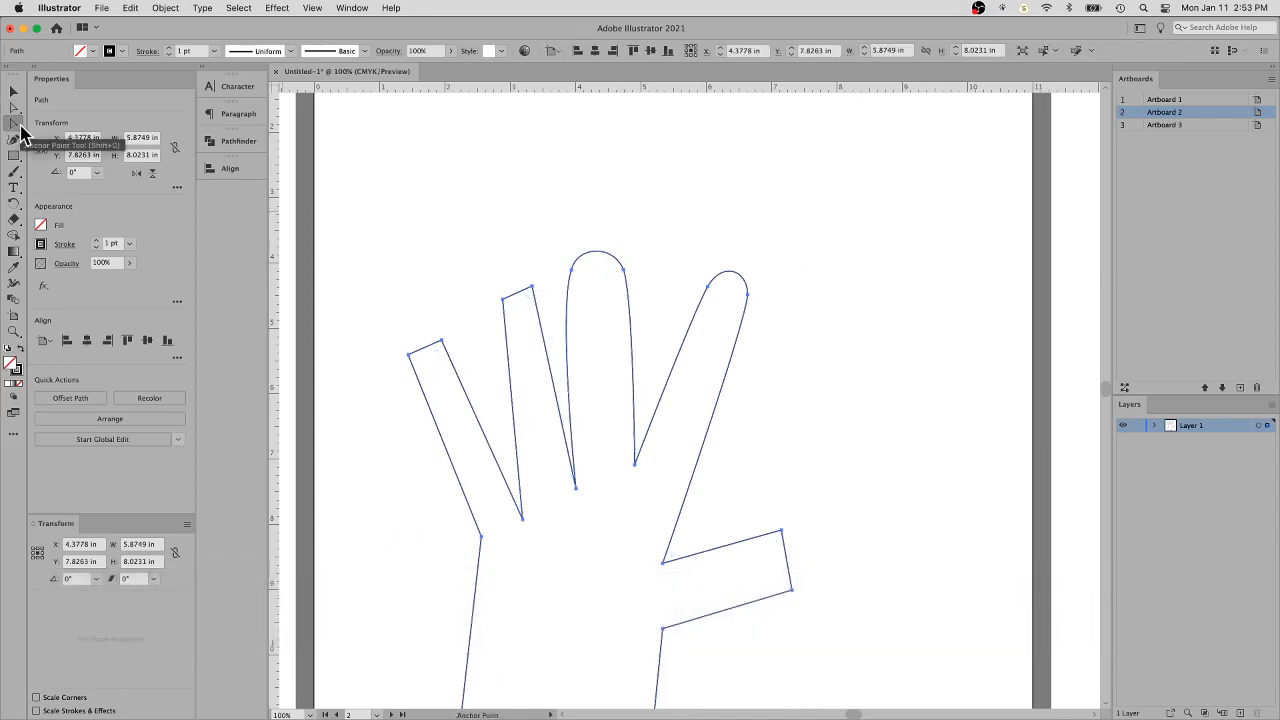
- Switch to the Curvature tool and deselect the hand outline
{"action": "left_click", "coordinate": [20, 127]}
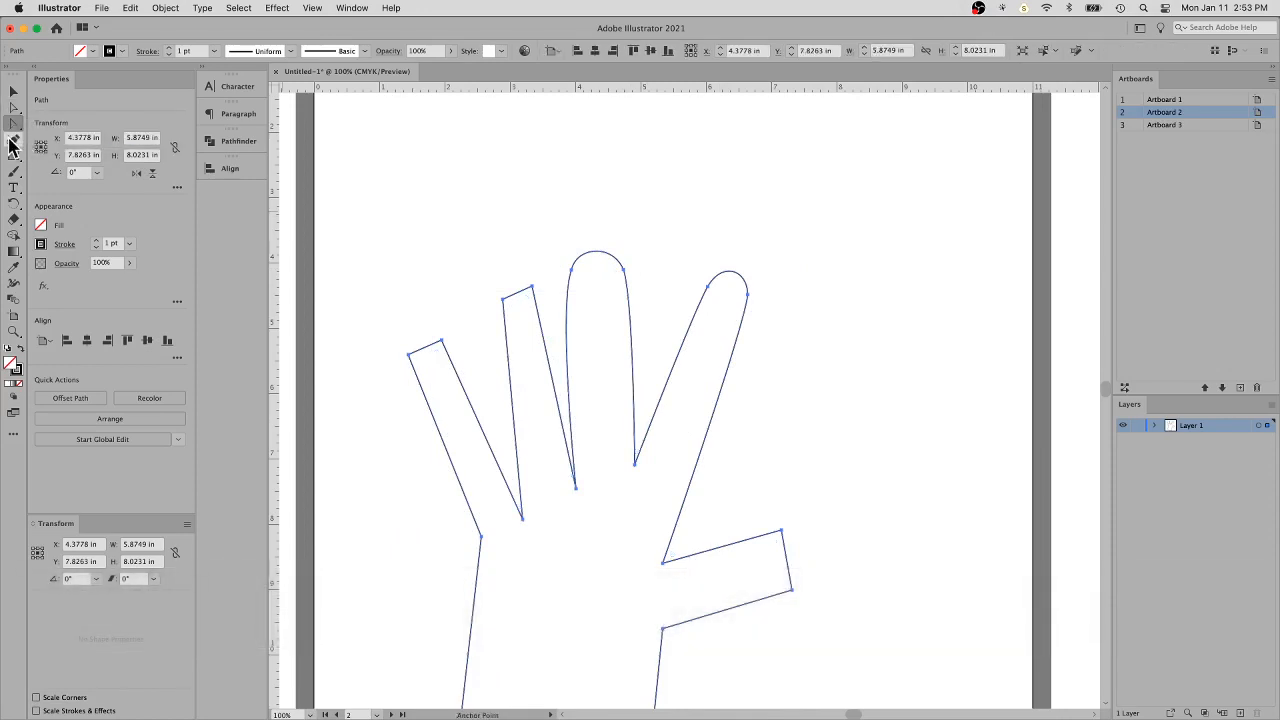
{"action": "left_click", "coordinate": [15, 141]}
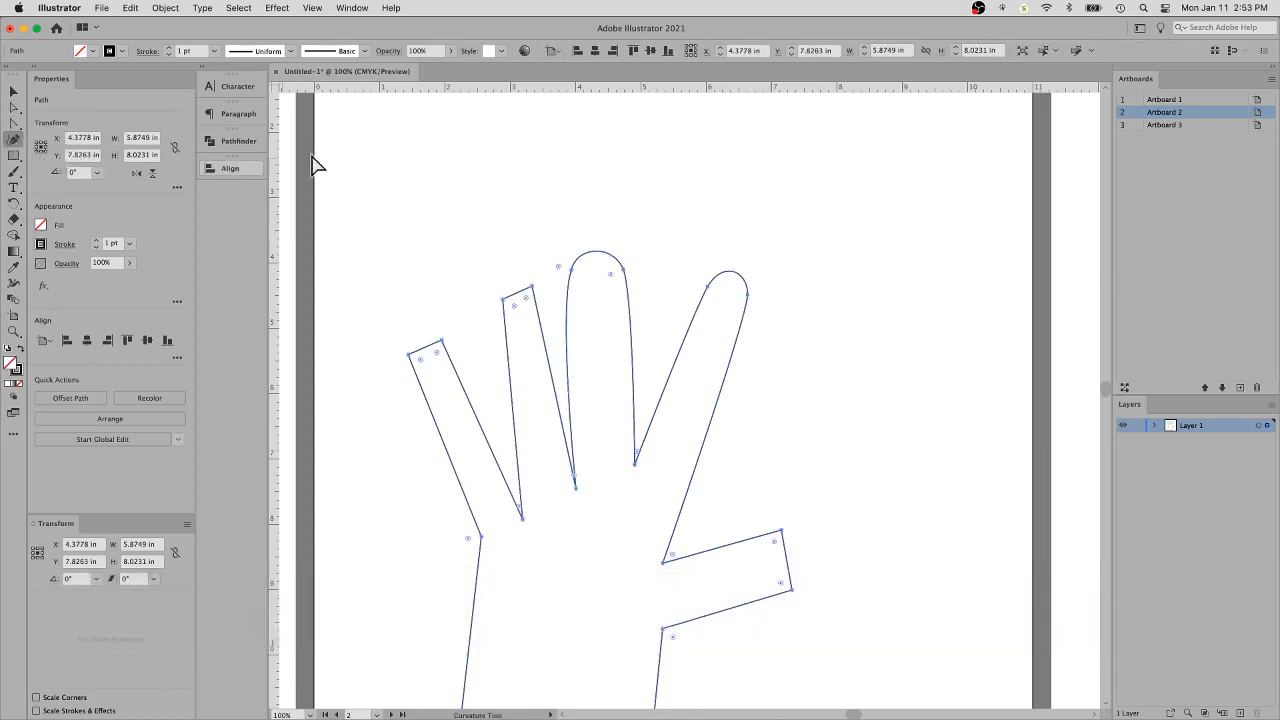
{"action": "key", "text": "super"}
{"action": "left_click", "coordinate": [446, 170], "text": "super"}
{"action": "key", "text": "space"}
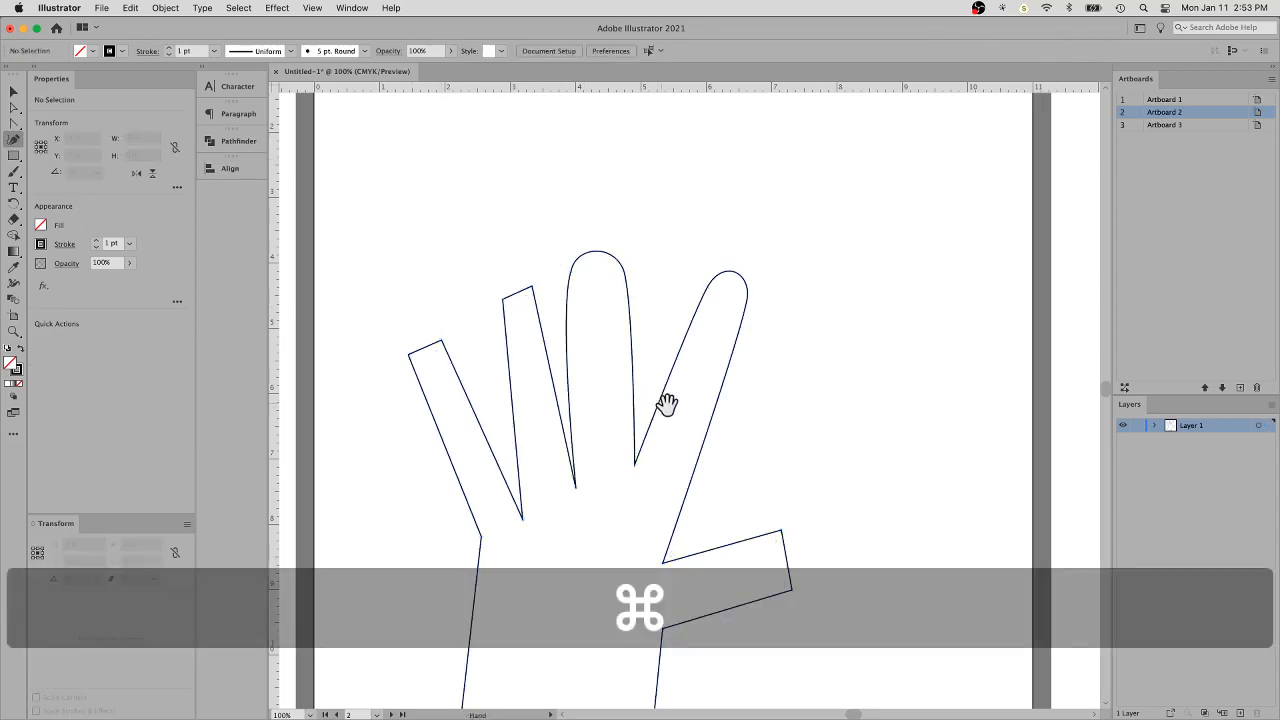
{"action": "left_click_drag", "start_coordinate": [700, 411], "coordinate": [706, 258]}
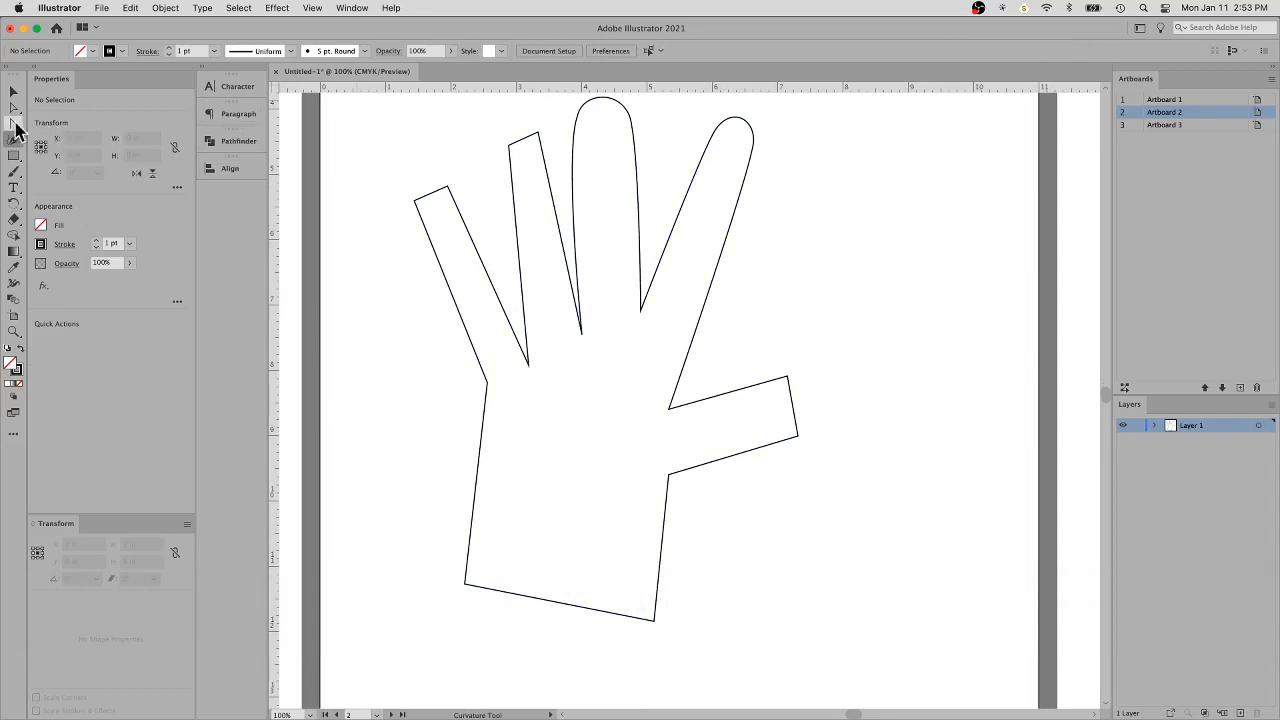
- Return to the Anchor Point tool, select the index fingertip's thumb-side anchor to show its handles, and deselect the hand outline
{"action": "left_click", "coordinate": [15, 123]}
{"action": "left_click", "coordinate": [754, 145]}
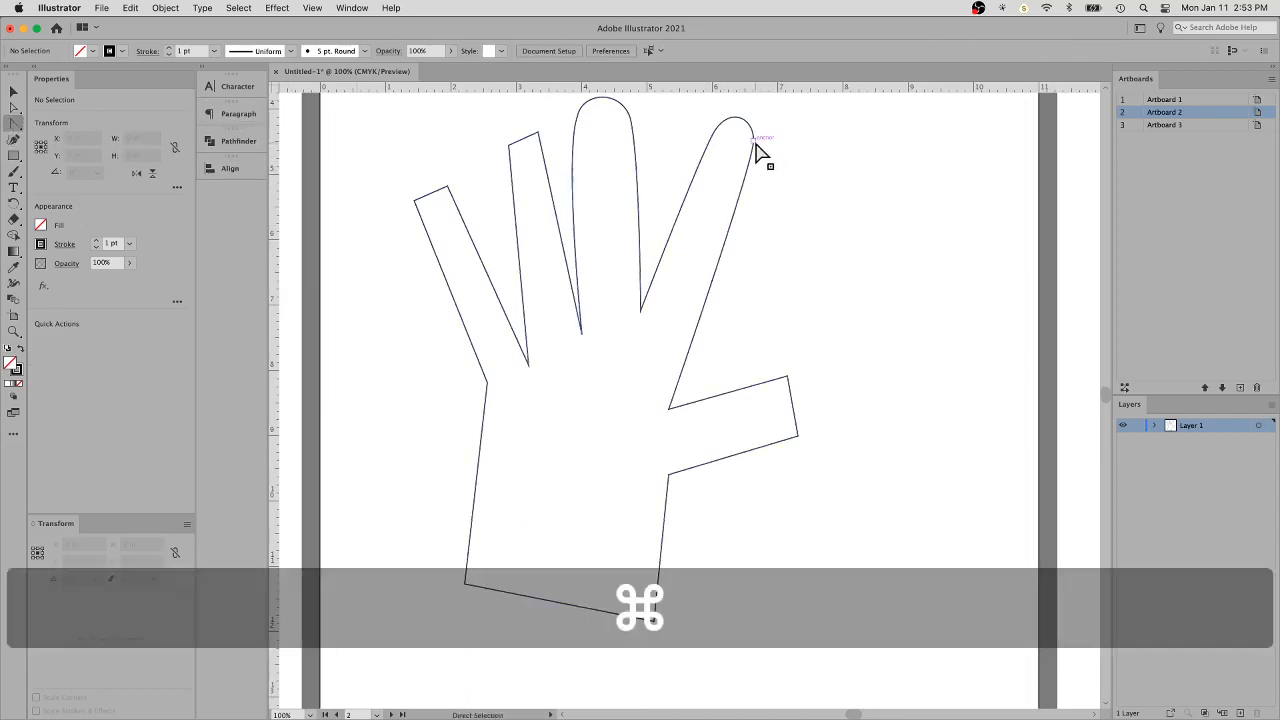
{"action": "left_click_drag", "start_coordinate": [752, 131], "coordinate": [756, 129]}
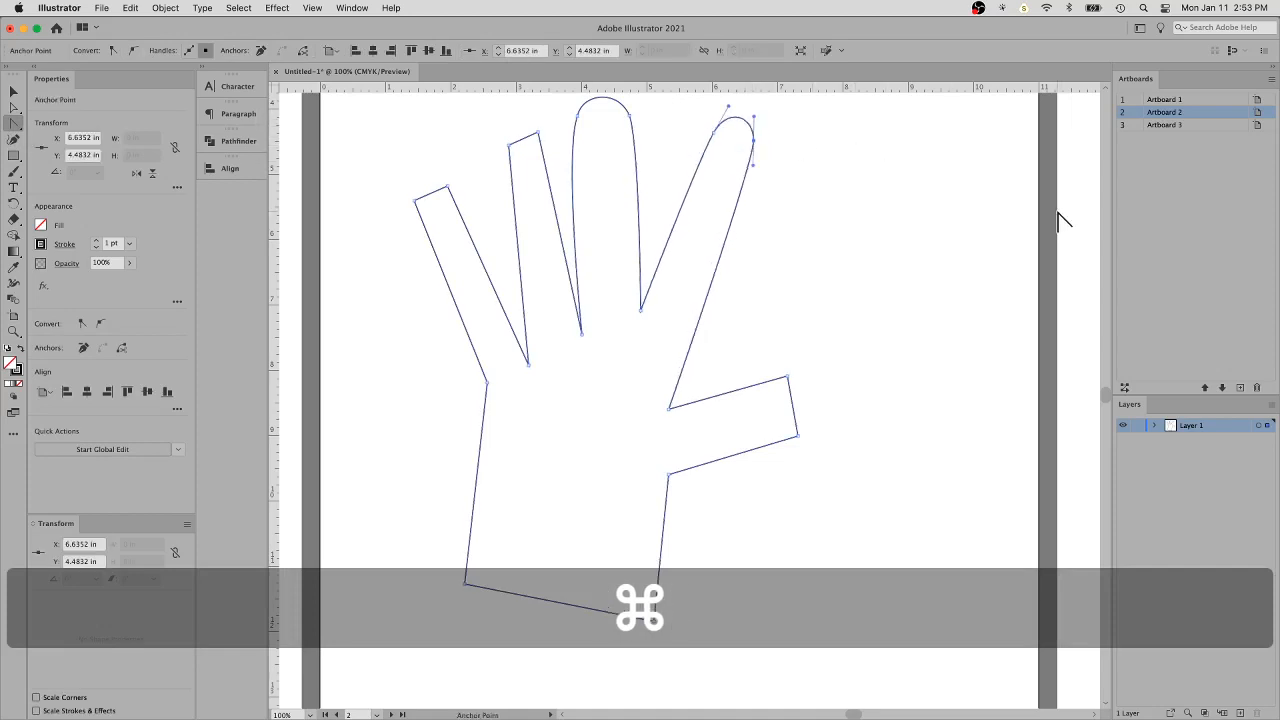
{"action": "key", "text": "super+minus"}
{"action": "key", "text": "super+minus"}
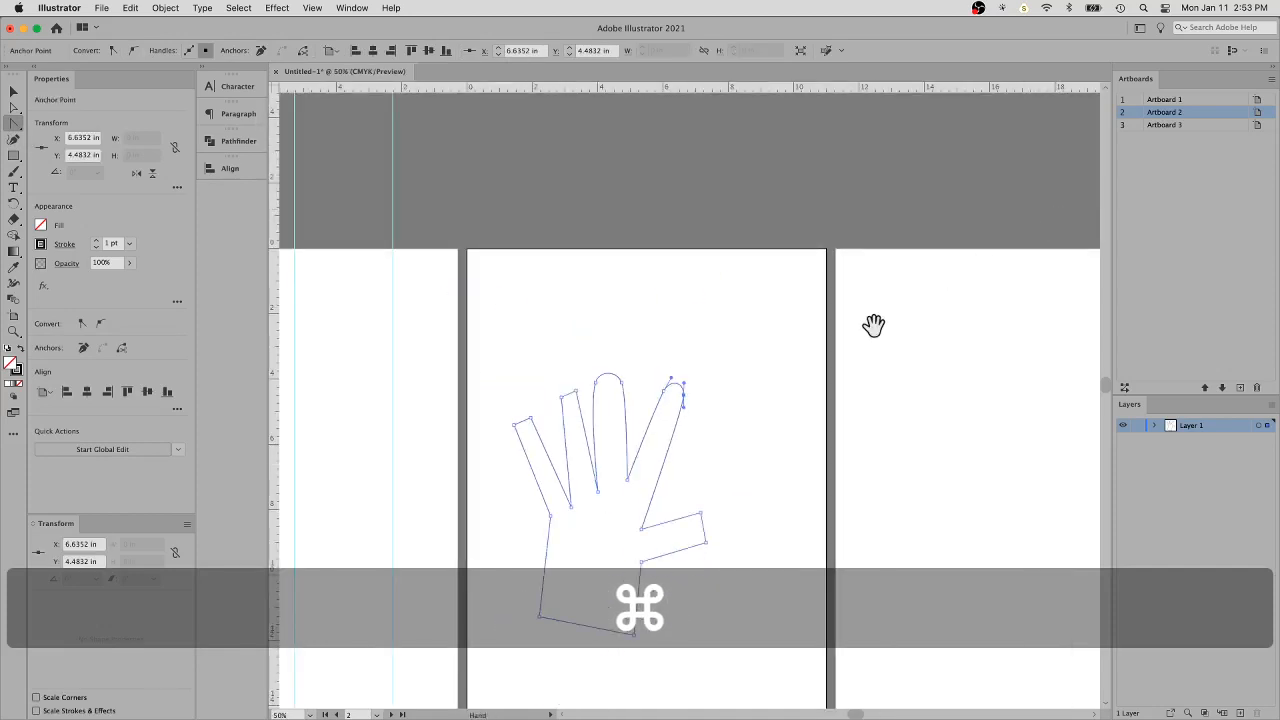
{"action": "left_click_drag", "start_coordinate": [871, 323], "coordinate": [820, 186]}
{"action": "left_click", "coordinate": [680, 402], "text": "super"}
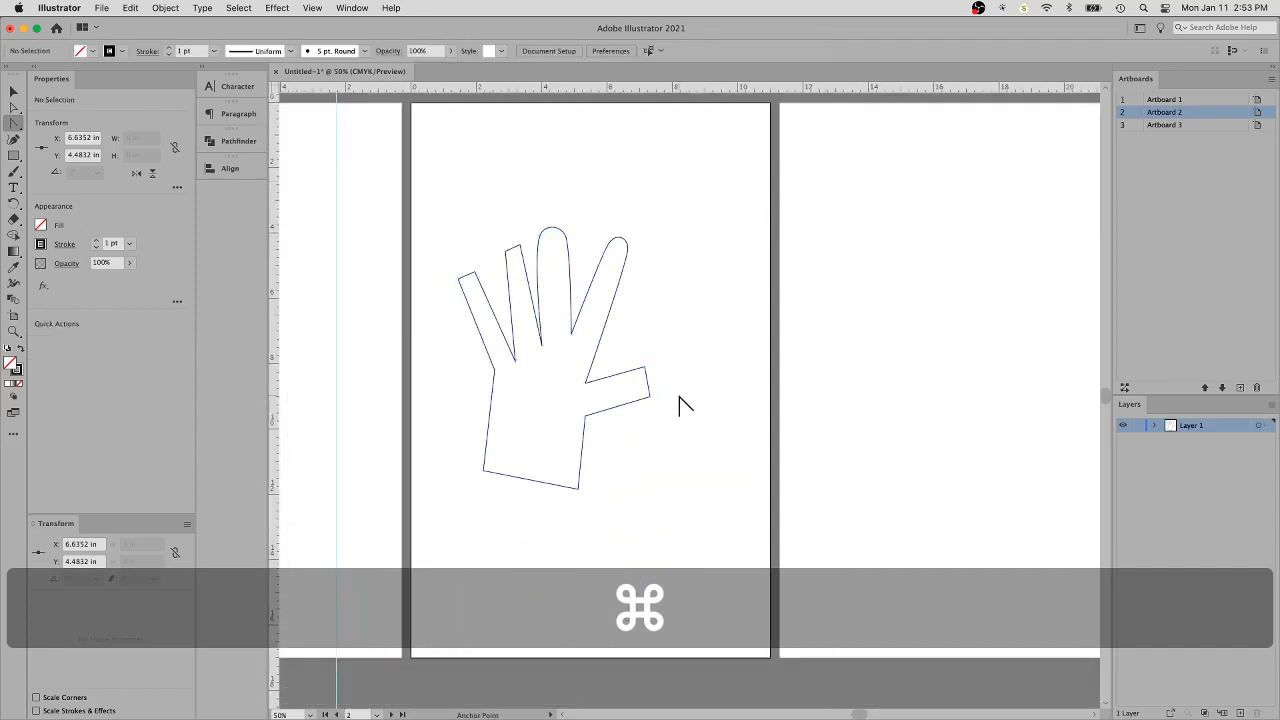
- Duplicate Artboard 2 together with its hand outline
{"action": "double_click", "coordinate": [1176, 113]}
{"action": "left_click_drag", "start_coordinate": [1176, 113], "coordinate": [1240, 388]}
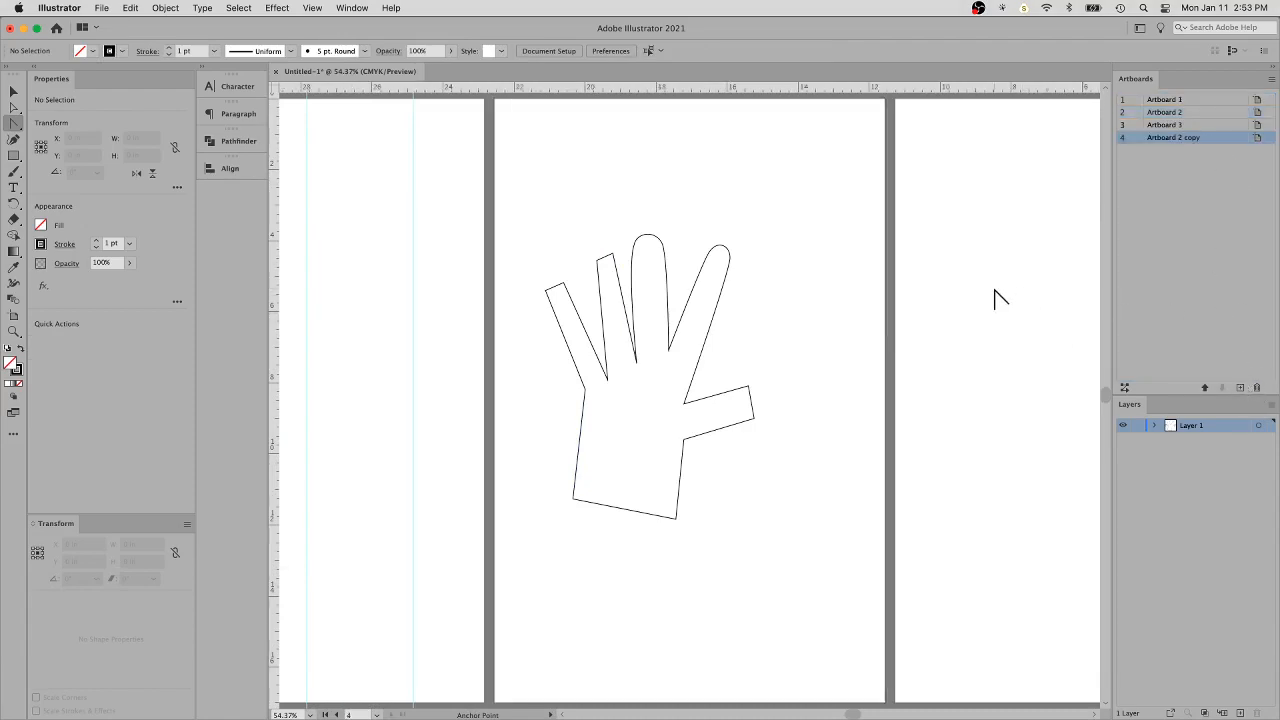
- Check the duplicated artboard alongside the original artboards and inspect the copied hand outline up close
{"action": "key", "text": "super+minus"}
{"action": "key", "text": "super+minus"}
{"action": "key", "text": "super+minus"}
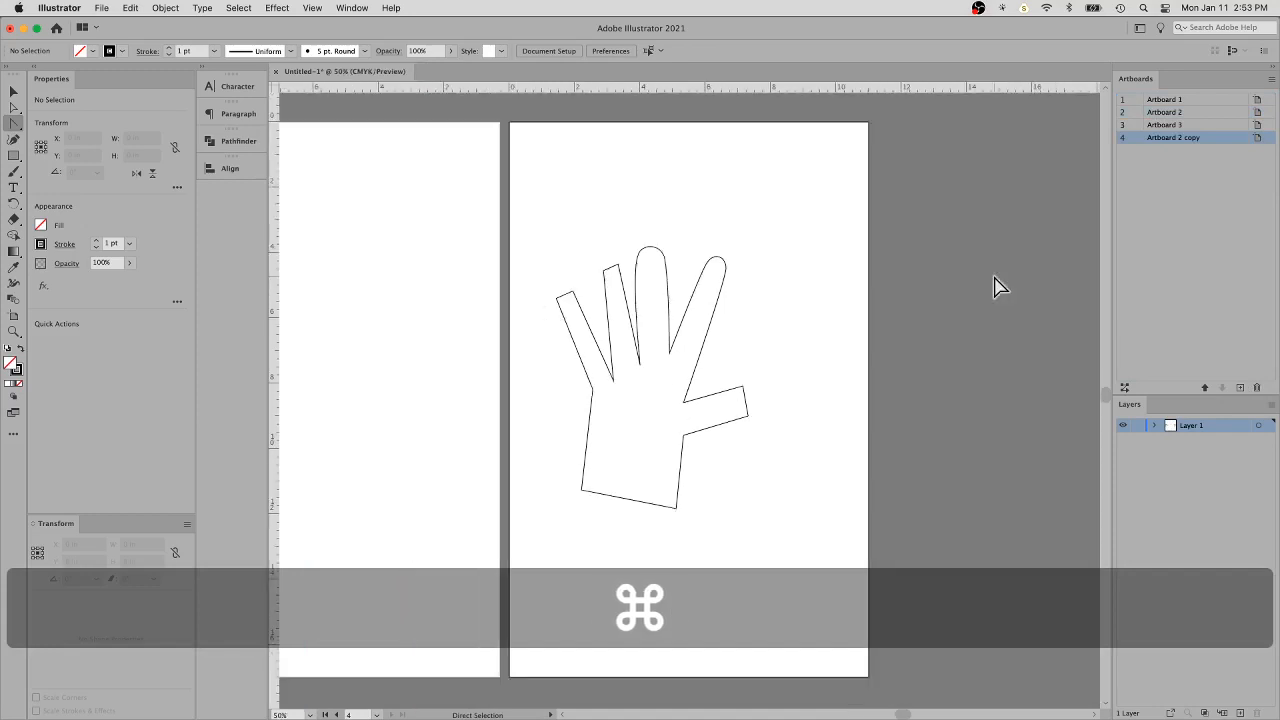
{"action": "key", "text": "space"}
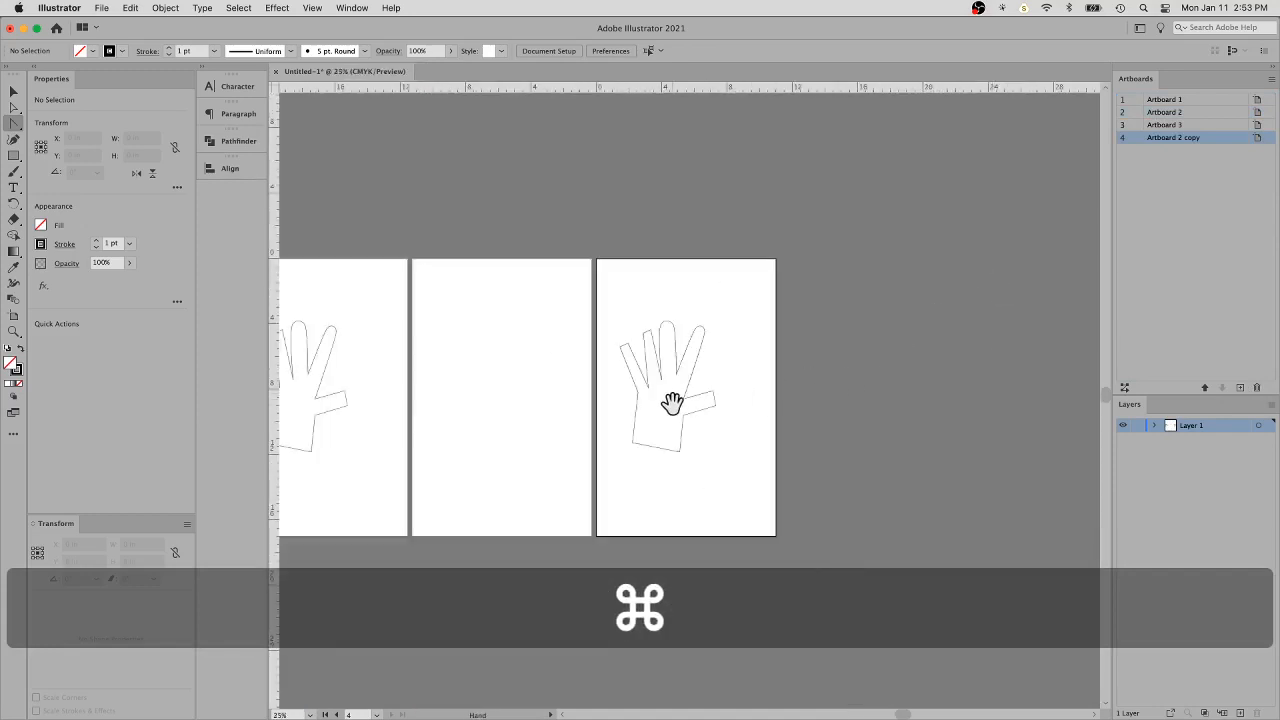
{"action": "left_click_drag", "start_coordinate": [695, 405], "coordinate": [750, 408]}
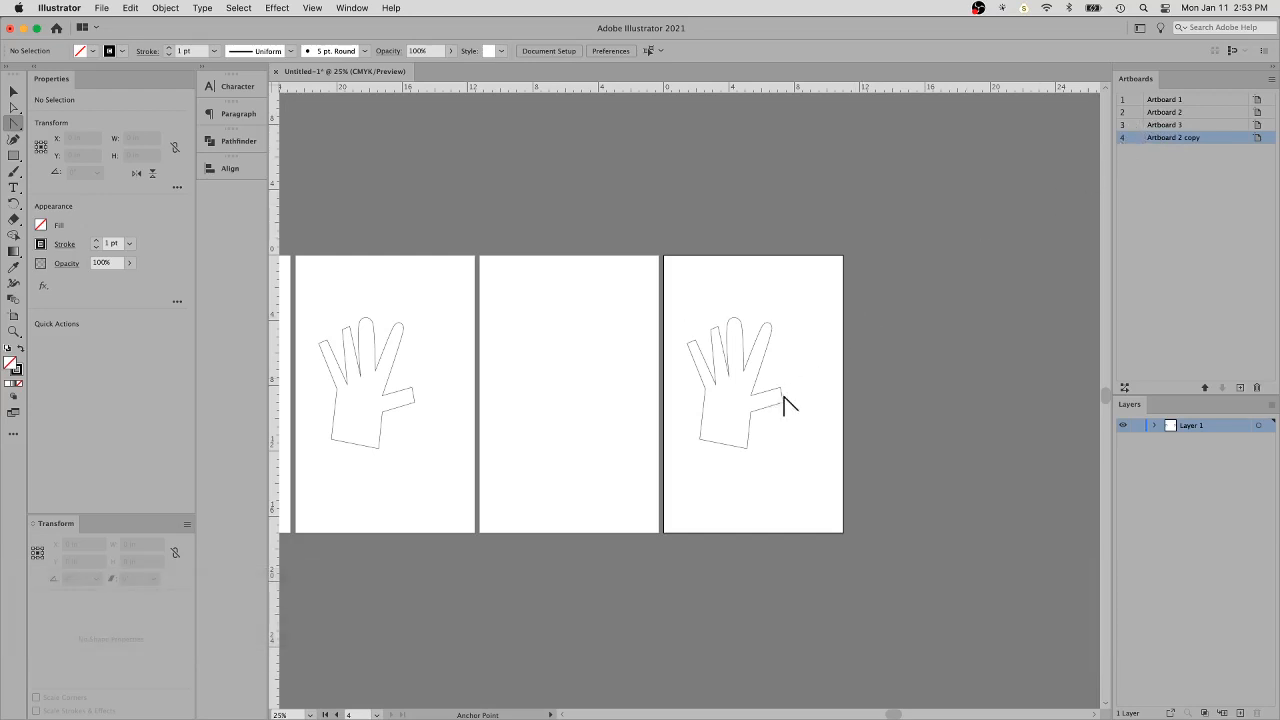
{"action": "key", "text": "super"}
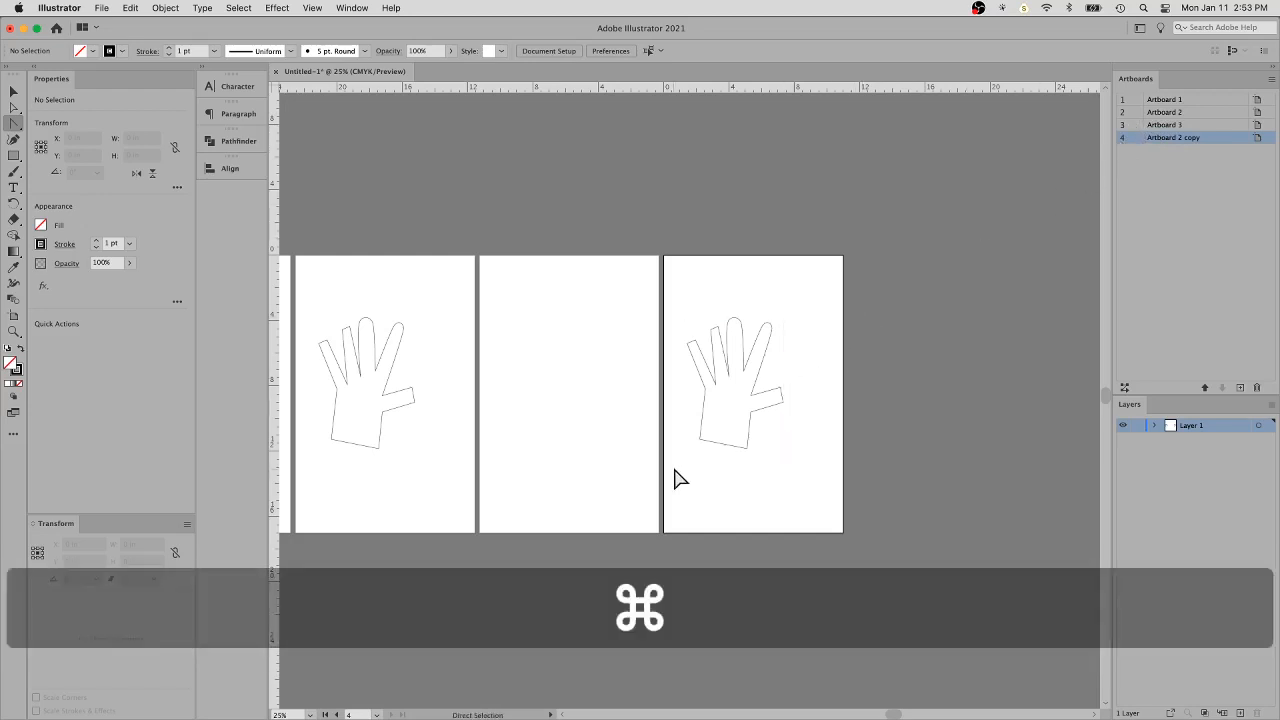
{"action": "key", "text": "space"}
{"action": "left_click", "coordinate": [720, 420]}
{"action": "left_click_drag", "start_coordinate": [695, 366], "coordinate": [747, 422]}
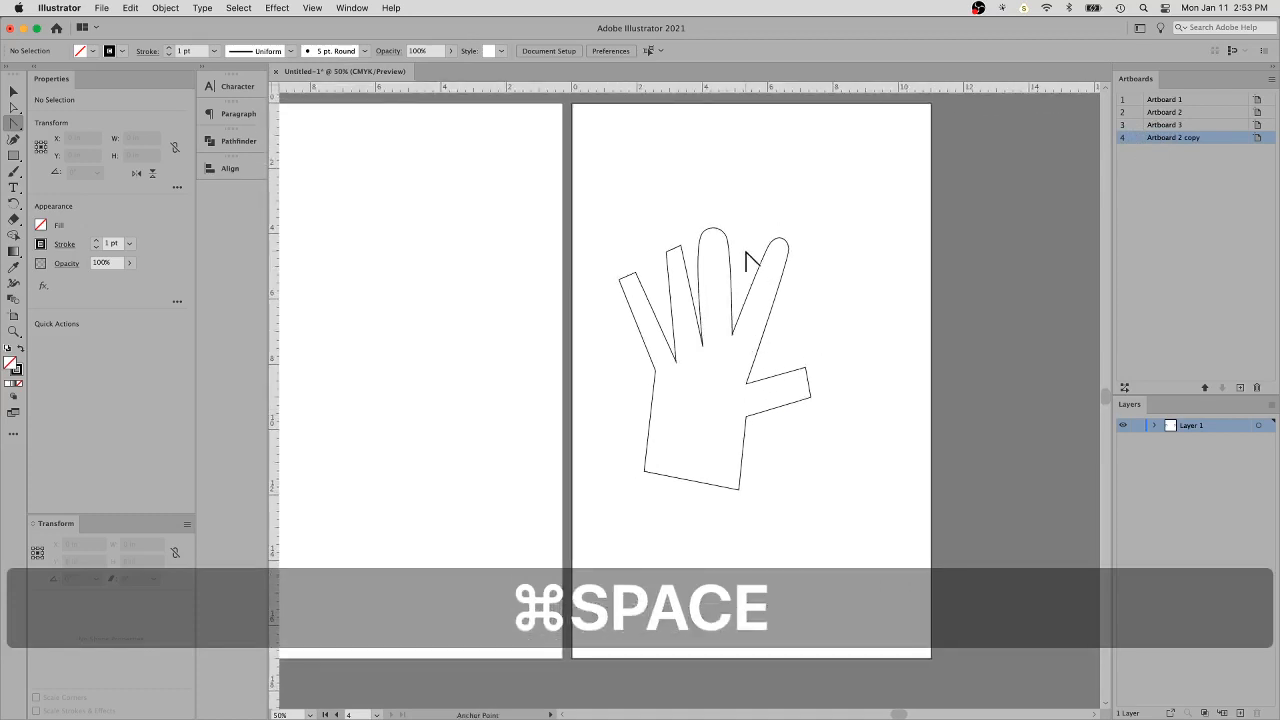